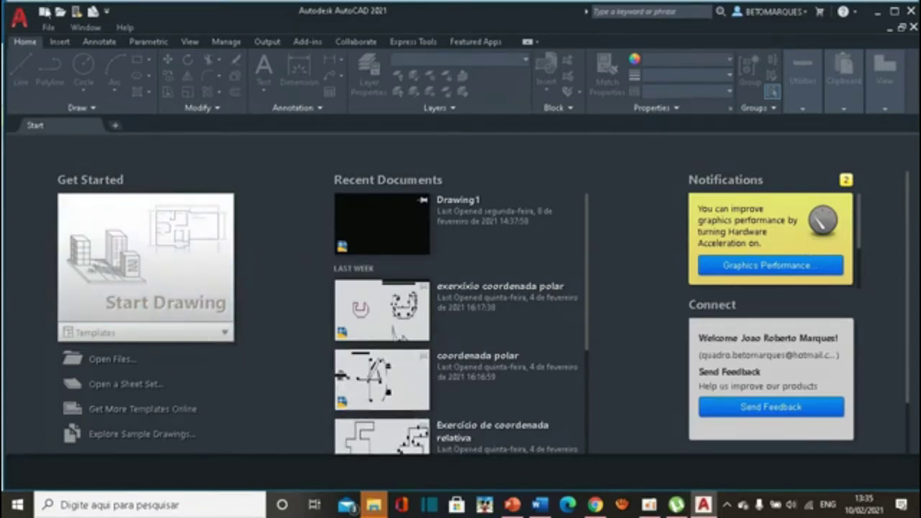
# Open the application menu to show the new and recent drawing choices.
pyautogui.click(20, 18)
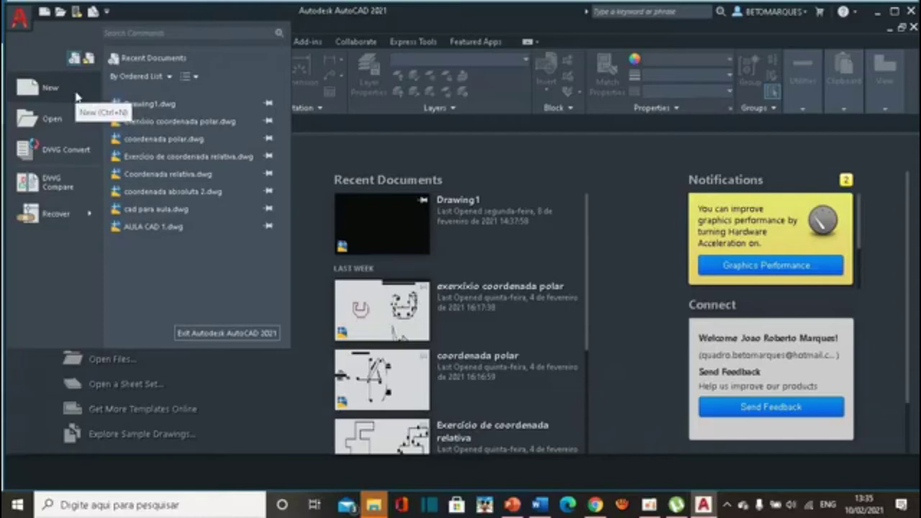
# Create a new drawing, Drawing1, from the acadiso template.
pyautogui.click(630, 164)
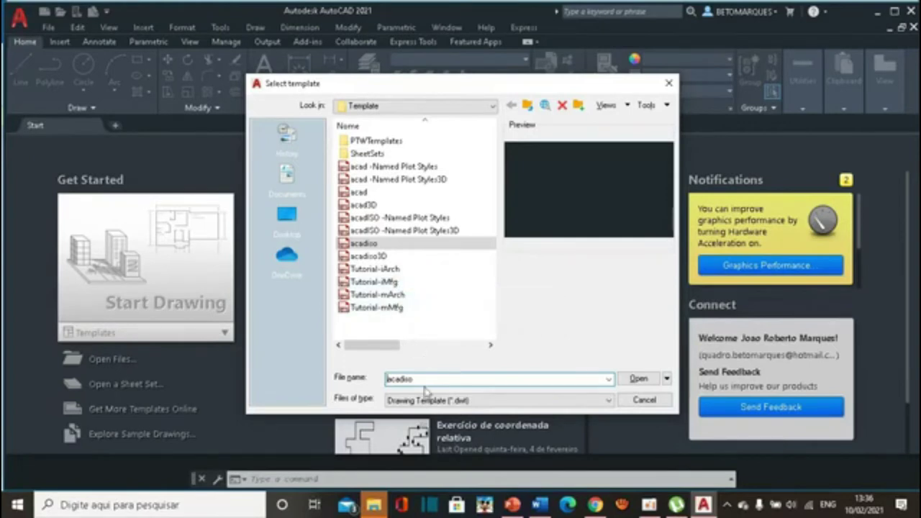
pyautogui.click(637, 377)
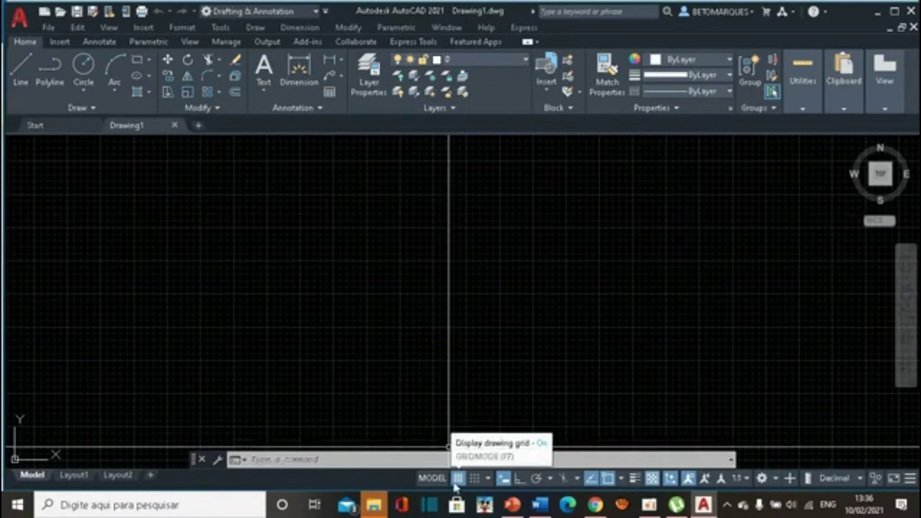
# Turn off the drawing grid so model space is plain black.
pyautogui.click(457, 478)
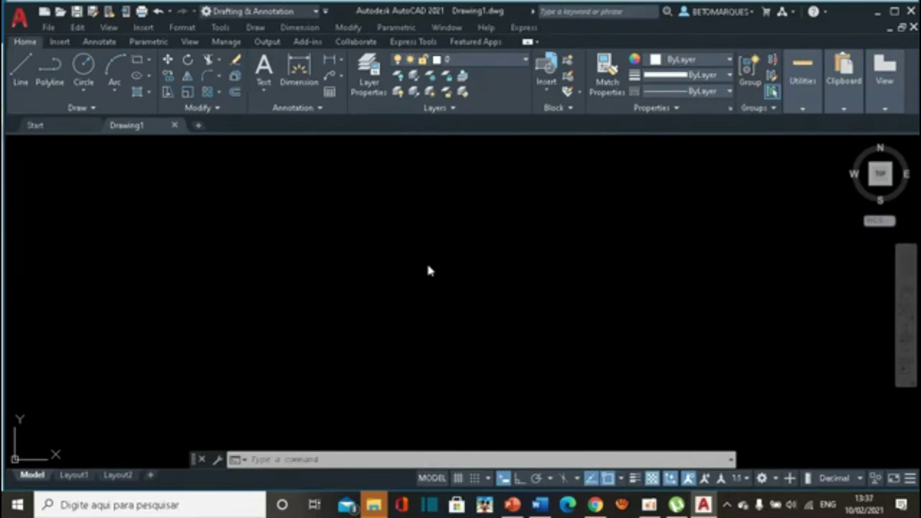
# In Options, set the Display tab's crosshair size to 5 and apply it.
pyautogui.rightClick(427, 268)
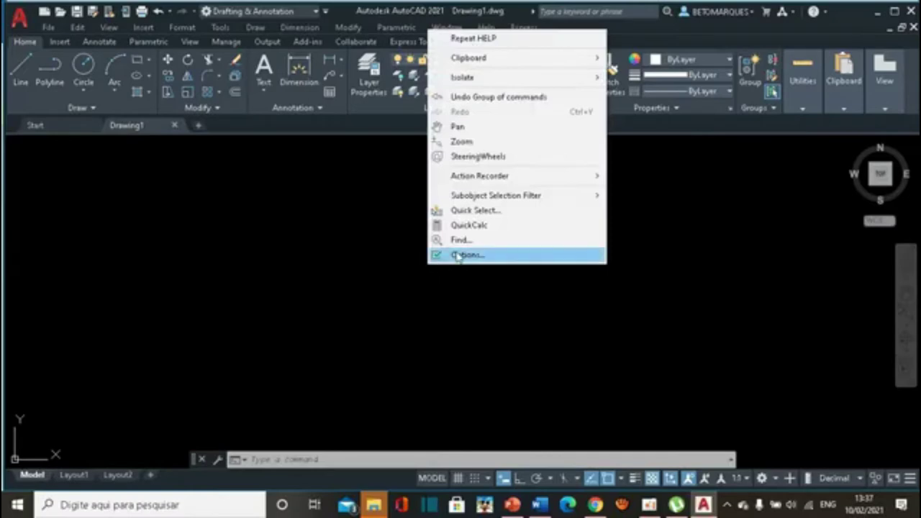
pyautogui.click(459, 255)
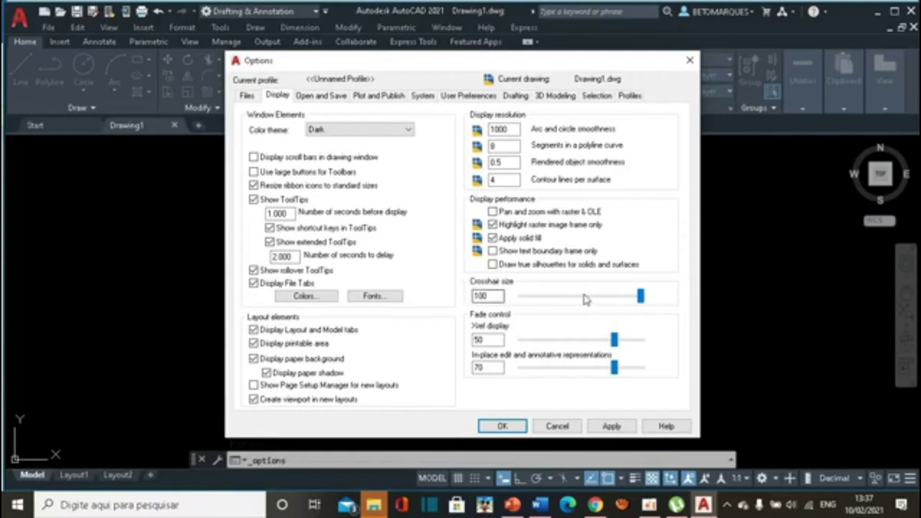
pyautogui.click(522, 297)
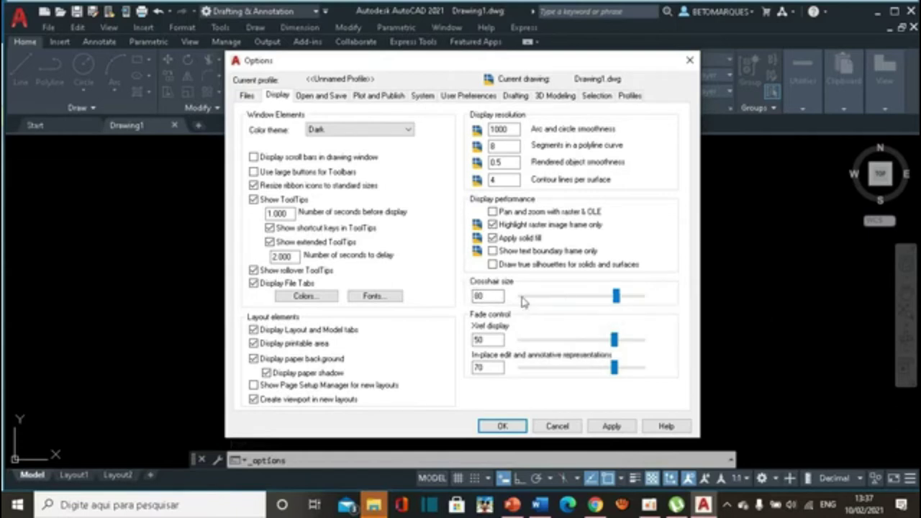
pyautogui.click(523, 300)
pyautogui.click(523, 301)
pyautogui.click(523, 300)
pyautogui.click(523, 300)
pyautogui.moveTo(523, 300); pyautogui.dragTo(527, 300)
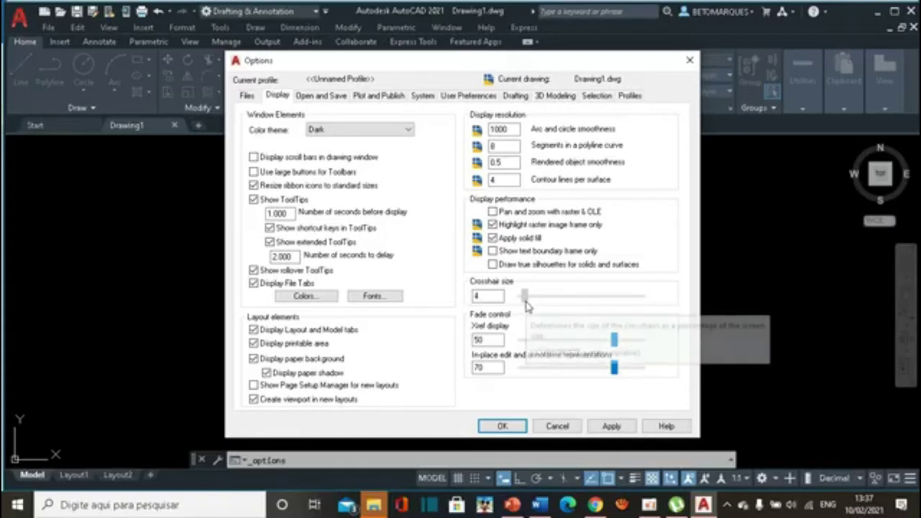
pyautogui.doubleClick(499, 300)
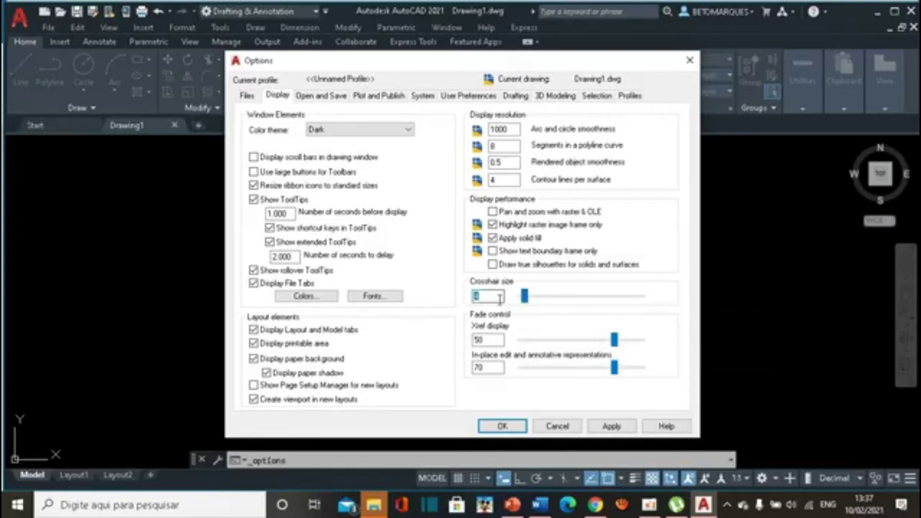
pyautogui.write('5')
pyautogui.click(612, 426)
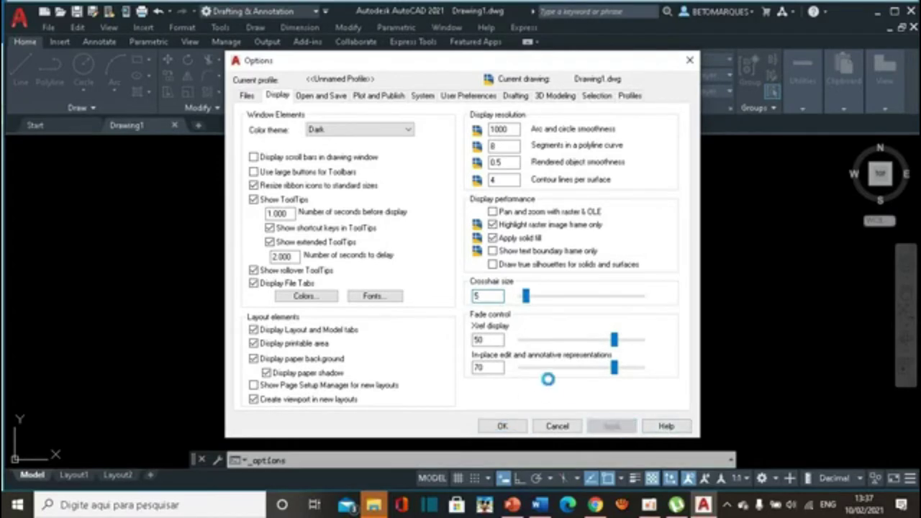
pyautogui.click(502, 426)
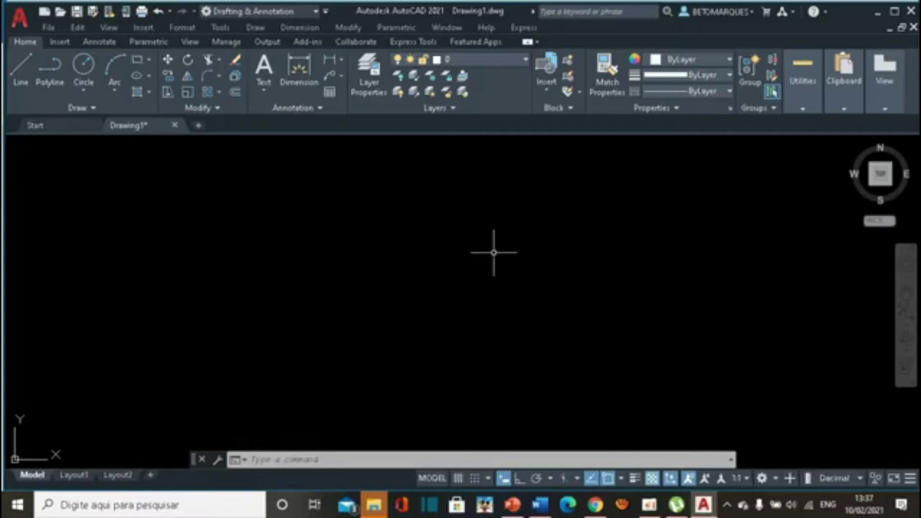
# In Options, raise the crosshair size back to 100 and apply it.
pyautogui.rightClick(493, 253)
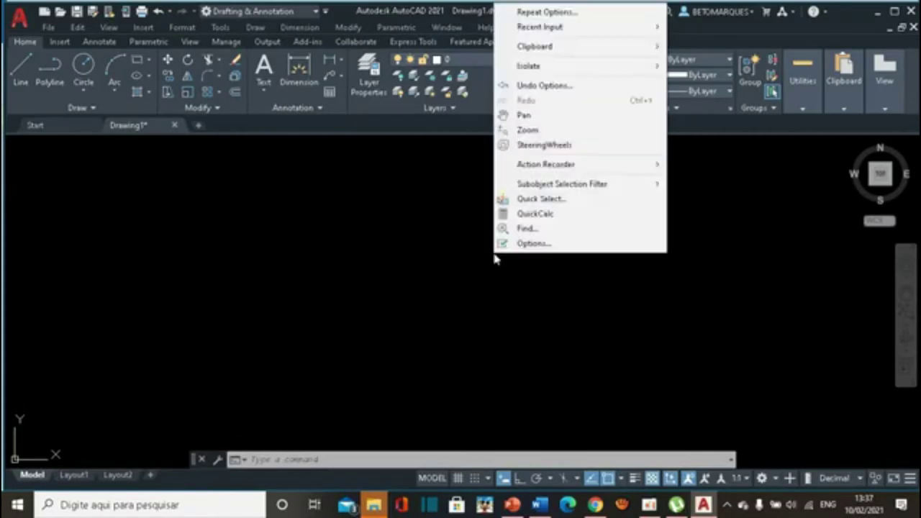
pyautogui.click(537, 243)
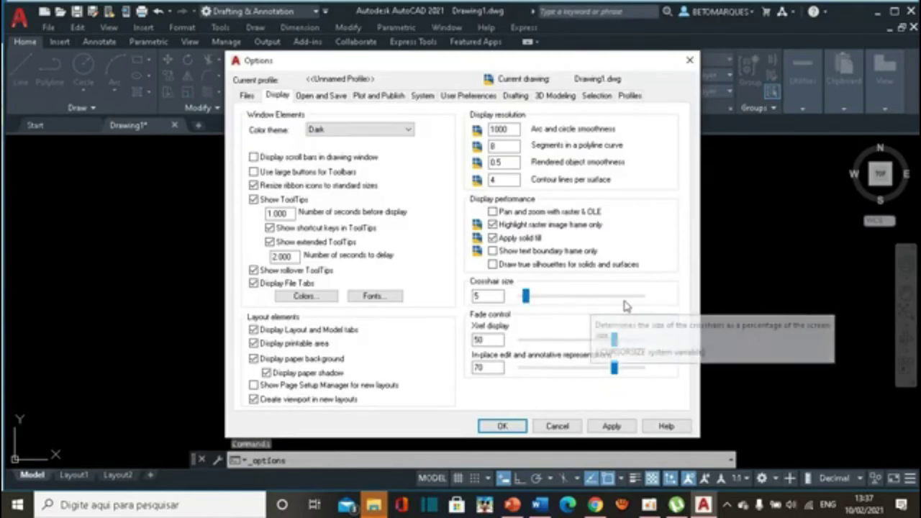
pyautogui.click(624, 301)
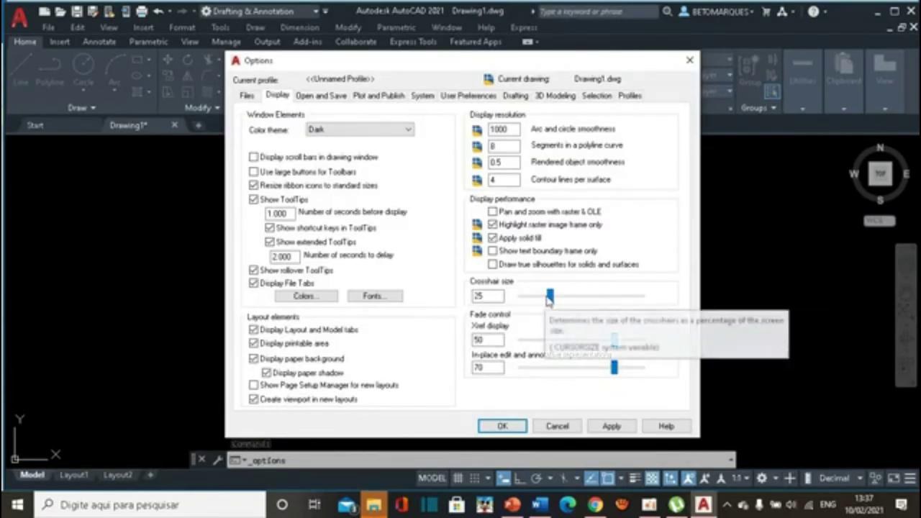
pyautogui.moveTo(550, 297); pyautogui.dragTo(646, 288)
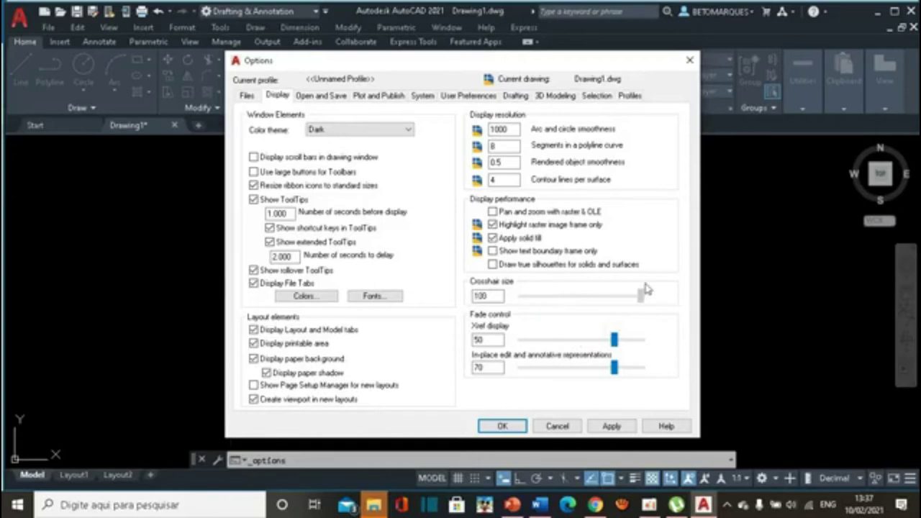
pyautogui.click(610, 426)
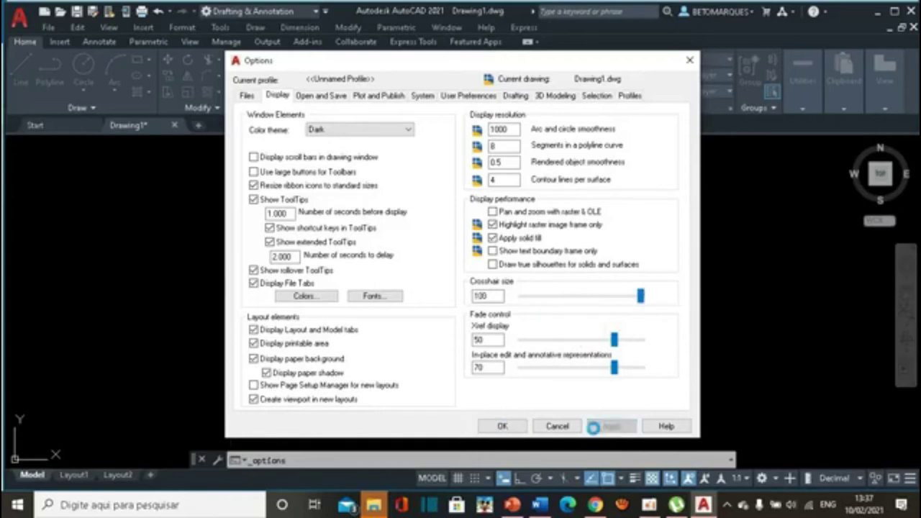
pyautogui.click(502, 426)
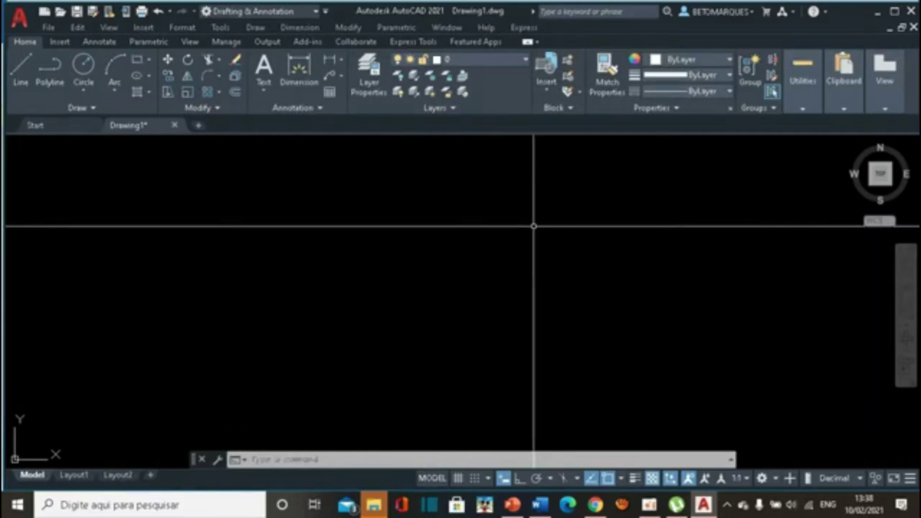
pyautogui.click(649, 506)
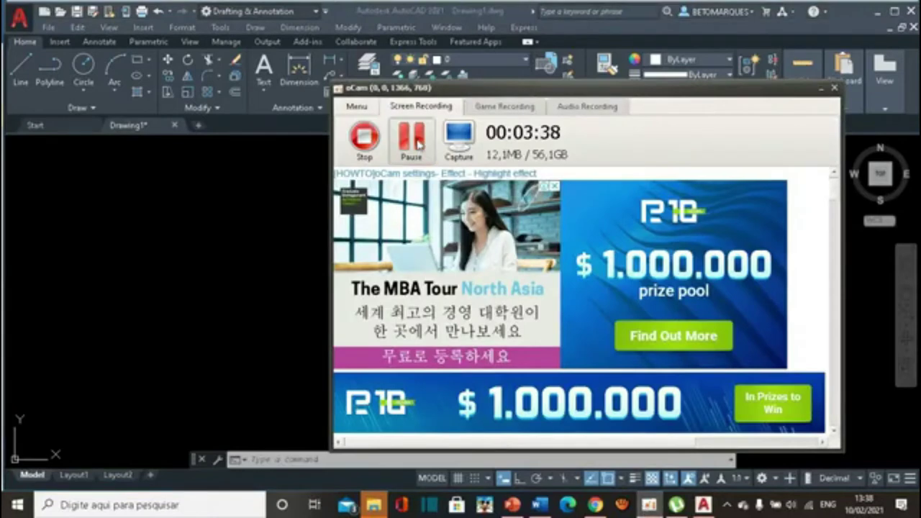
pyautogui.click(821, 88)
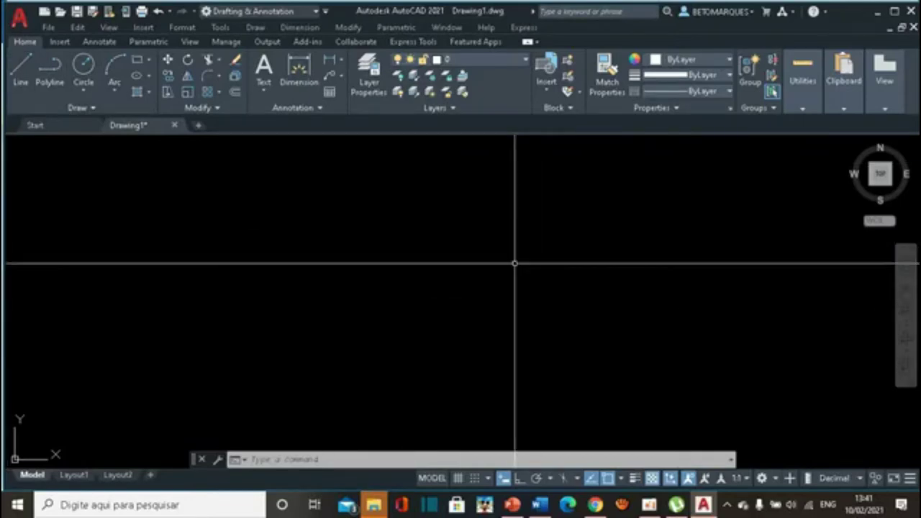
# Start the LINE command and toggle Dynamic Input off and back on.
pyautogui.write('l')
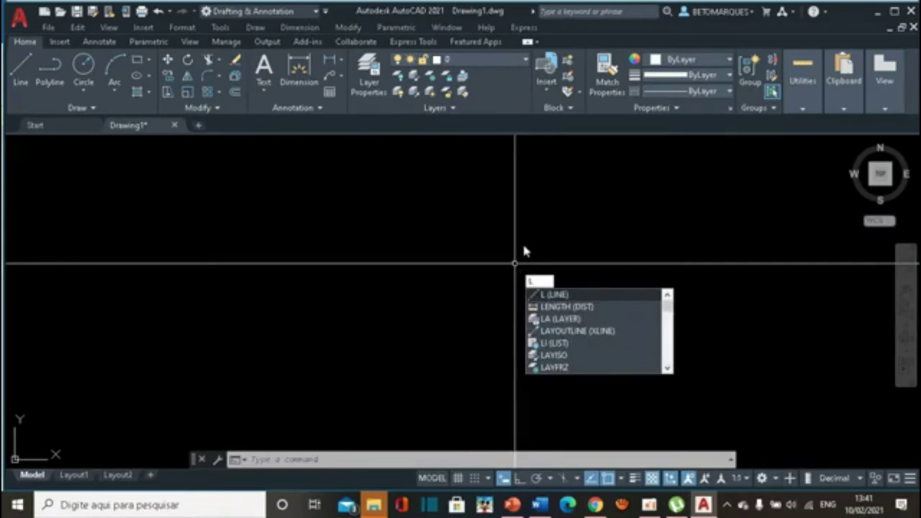
pyautogui.click(555, 295)
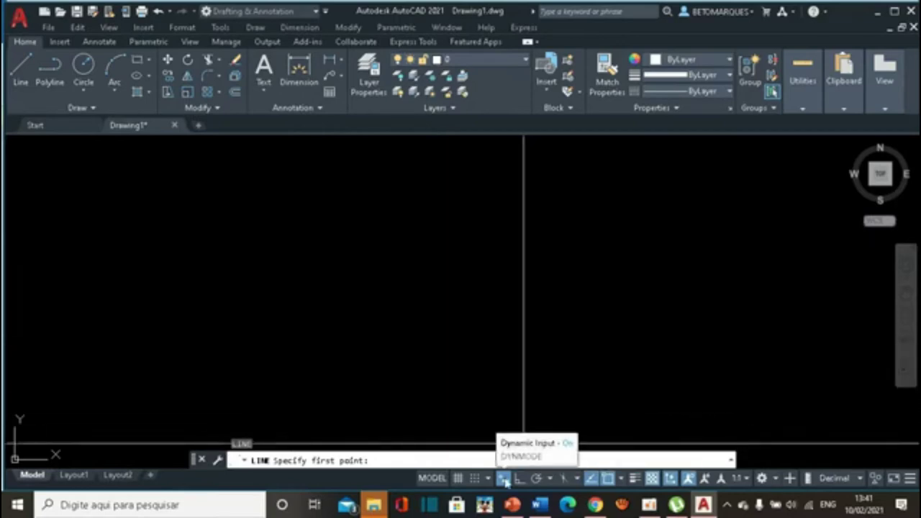
pyautogui.click(504, 481)
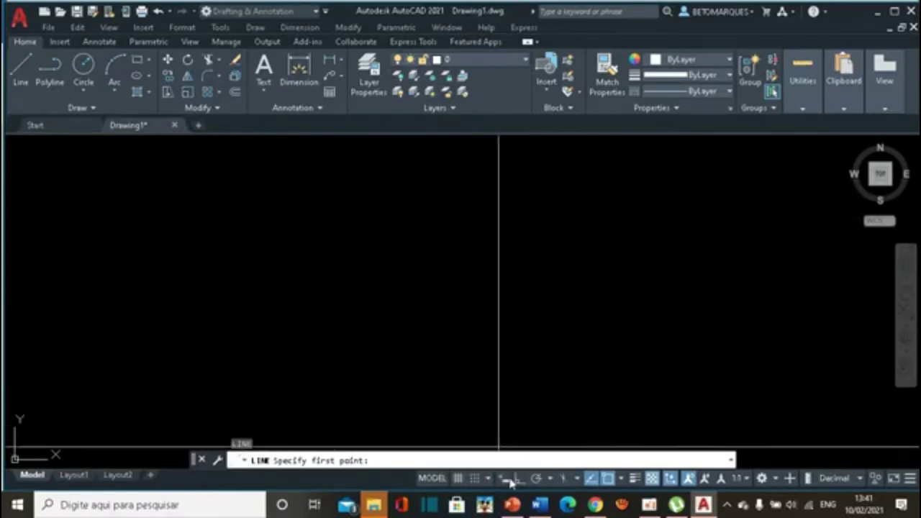
pyautogui.click(506, 479)
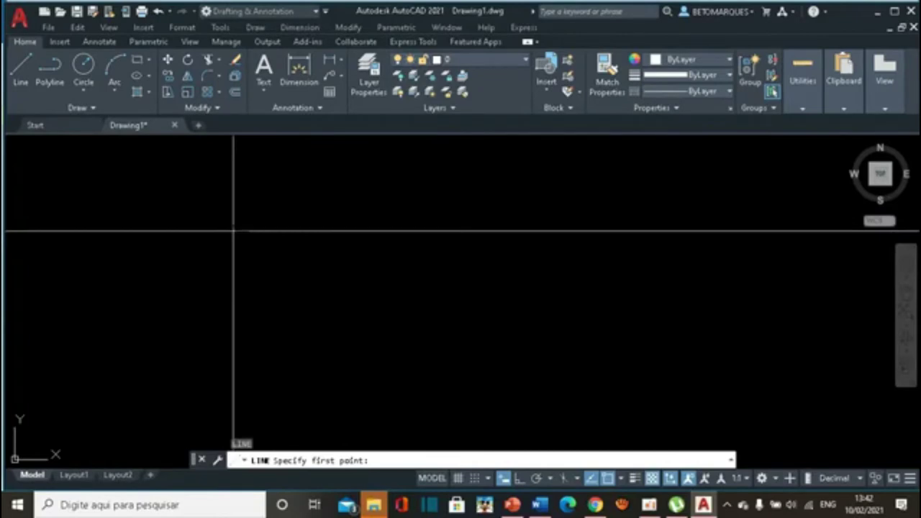
# Draw a closed gabled house outline through roof corner, peak, right wall and floor.
pyautogui.click(235, 231)
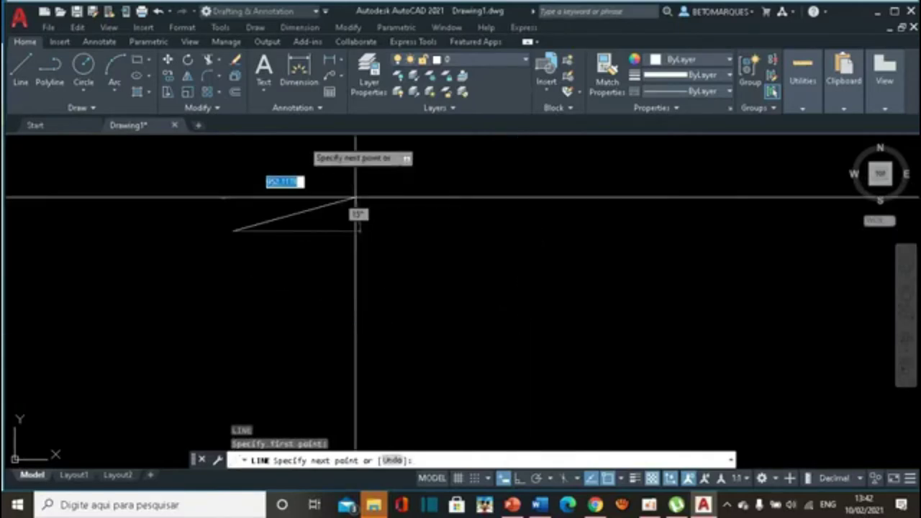
pyautogui.click(423, 187)
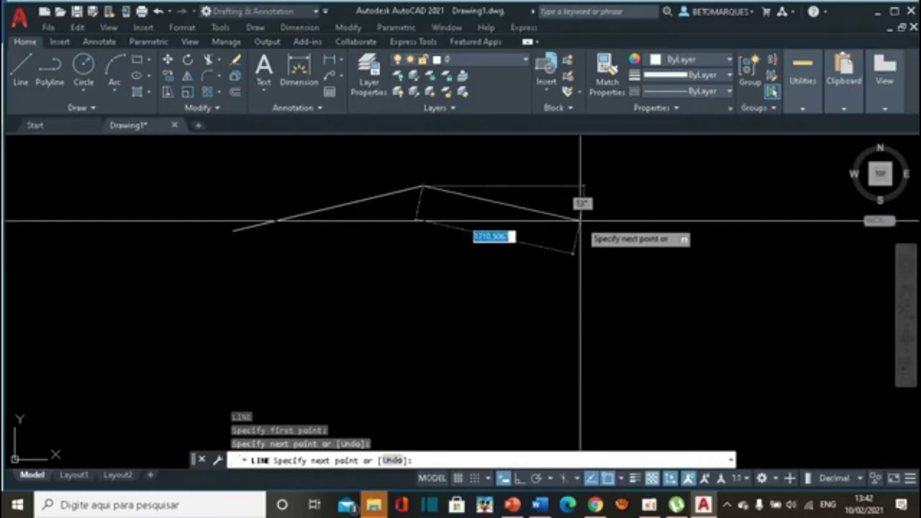
pyautogui.click(581, 221)
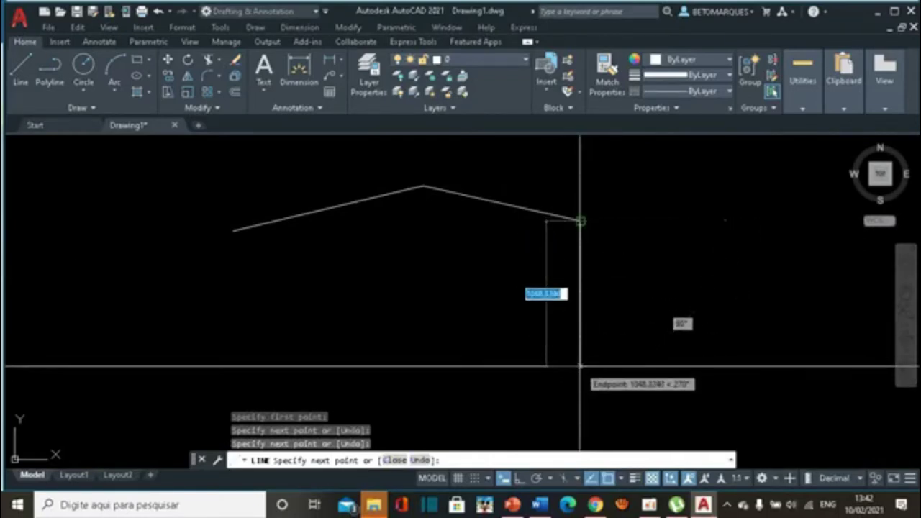
pyautogui.click(580, 366)
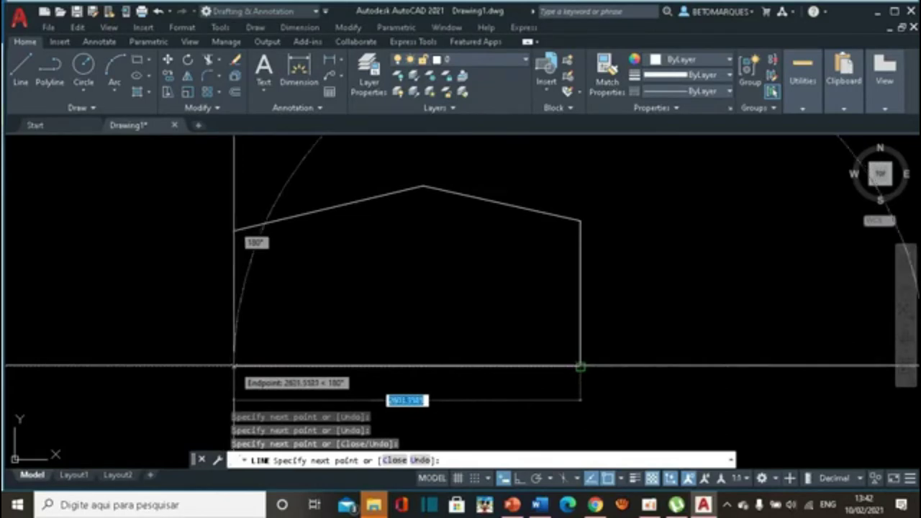
pyautogui.click(233, 366)
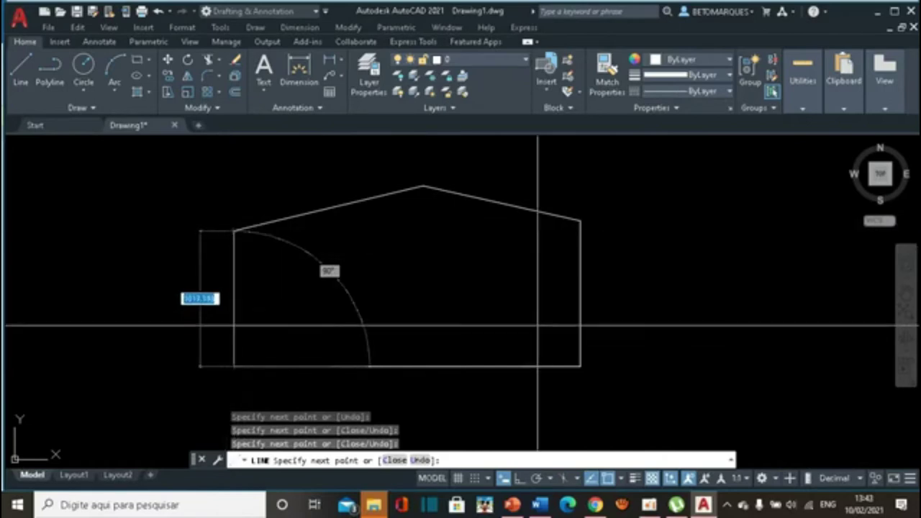
pyautogui.click(395, 460)
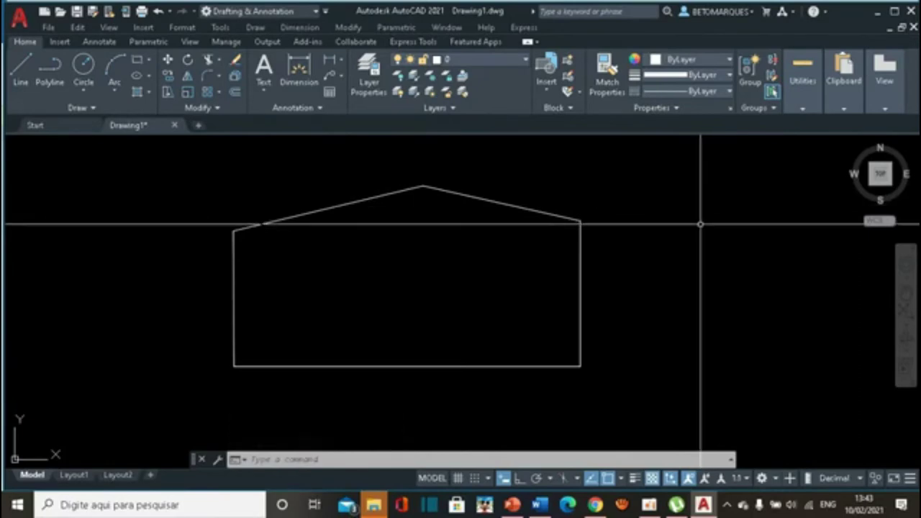
pyautogui.write('l')
pyautogui.press('Return')
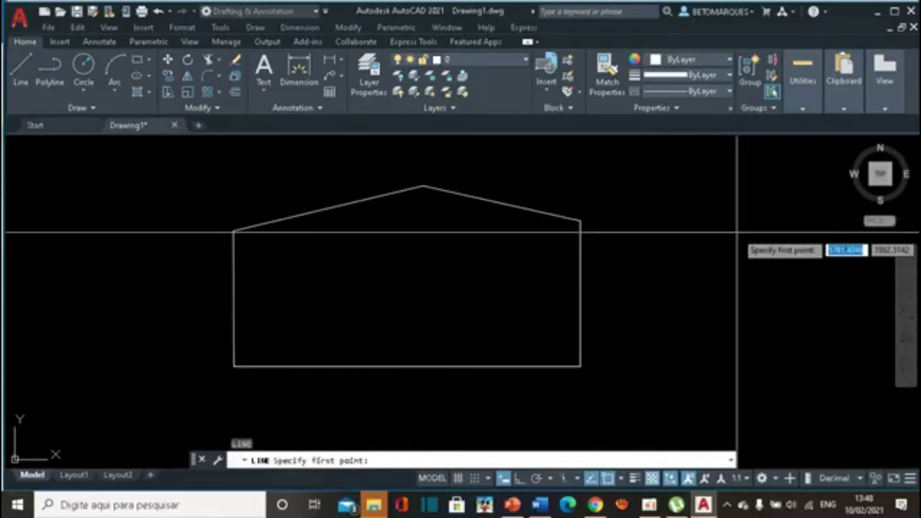
# Cancel the pending line and pan to empty space right of the house.
pyautogui.press('Escape')
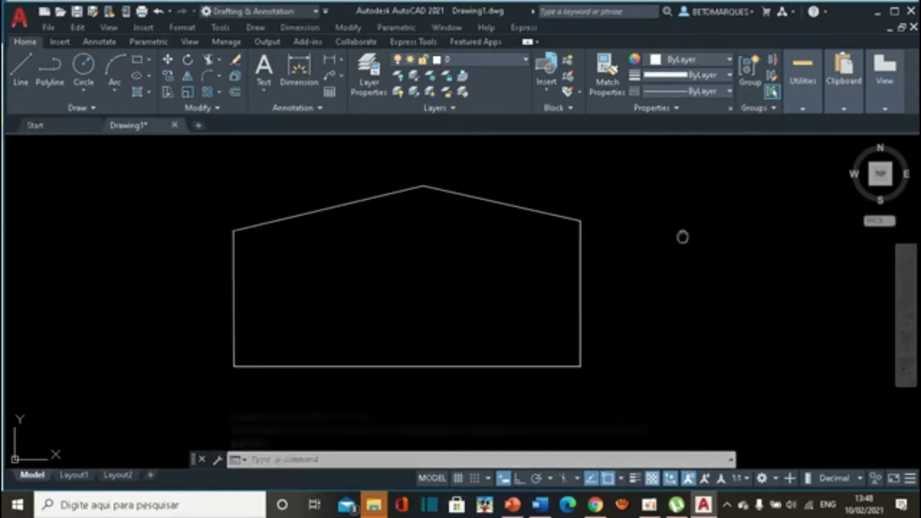
pyautogui.moveTo(683, 237)
pyautogui.mouseDown(button='middle')
pyautogui.moveTo(332, 280)
pyautogui.moveTo(146, 274)
pyautogui.moveTo(152, 249)
pyautogui.mouseUp(button='middle')
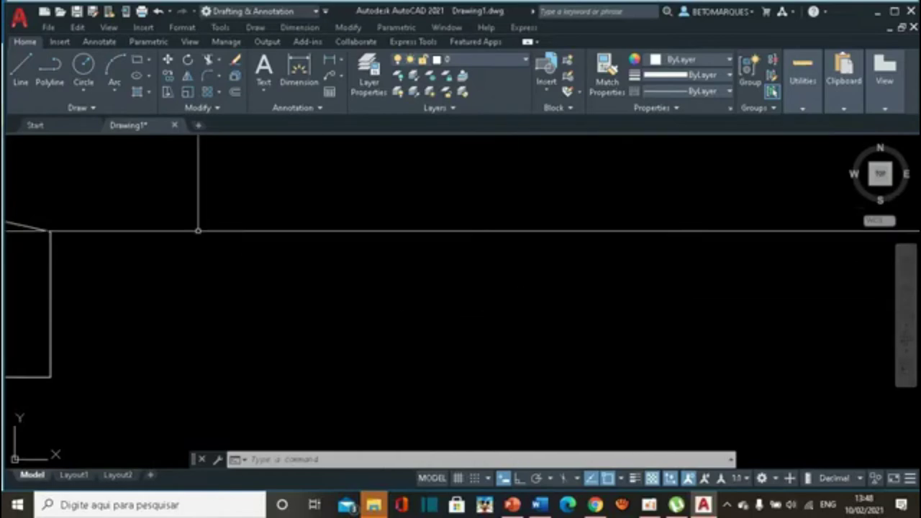
# Begin a line chain with the first zigzag peak and valley, undoing one wrong segment.
pyautogui.click(16, 80)
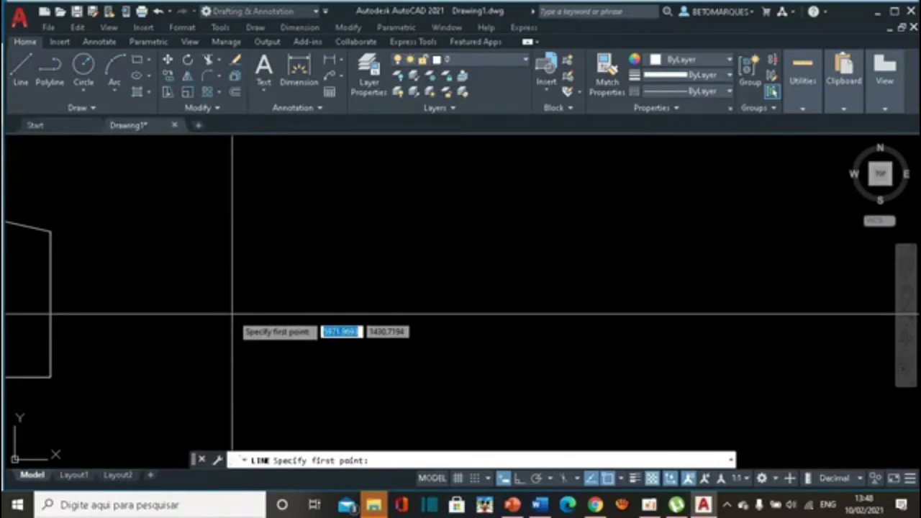
pyautogui.click(231, 314)
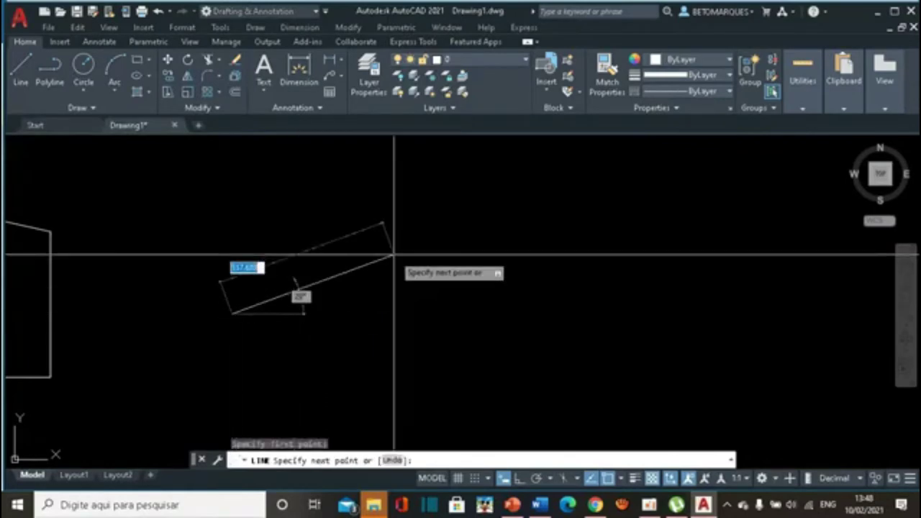
pyautogui.click(407, 189)
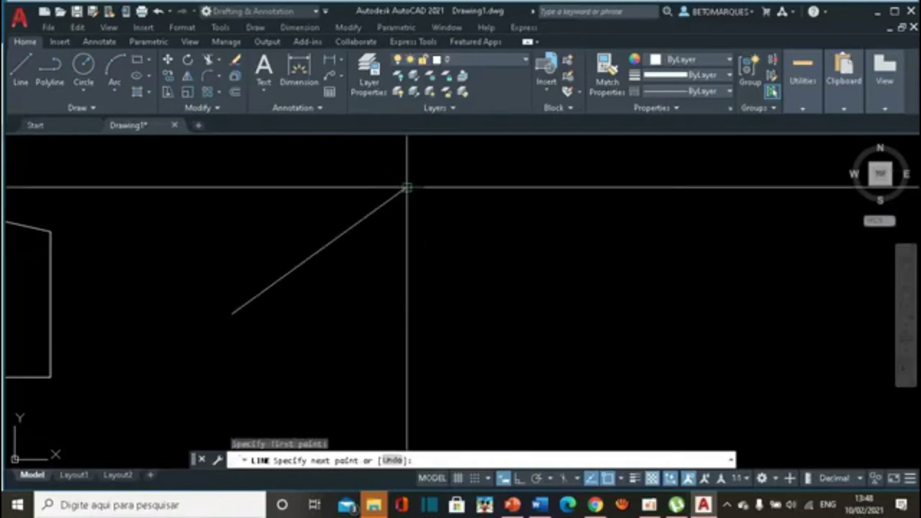
pyautogui.click(498, 330)
pyautogui.click(661, 172)
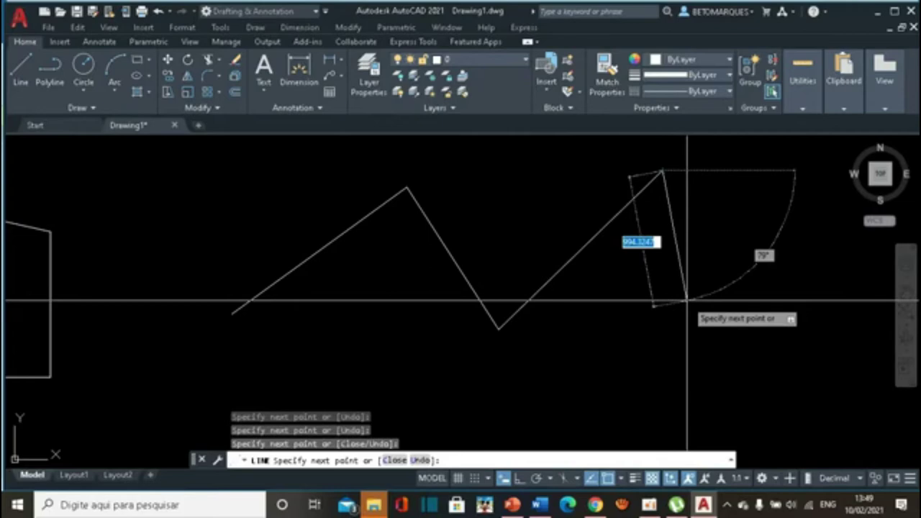
pyautogui.rightClick(687, 300)
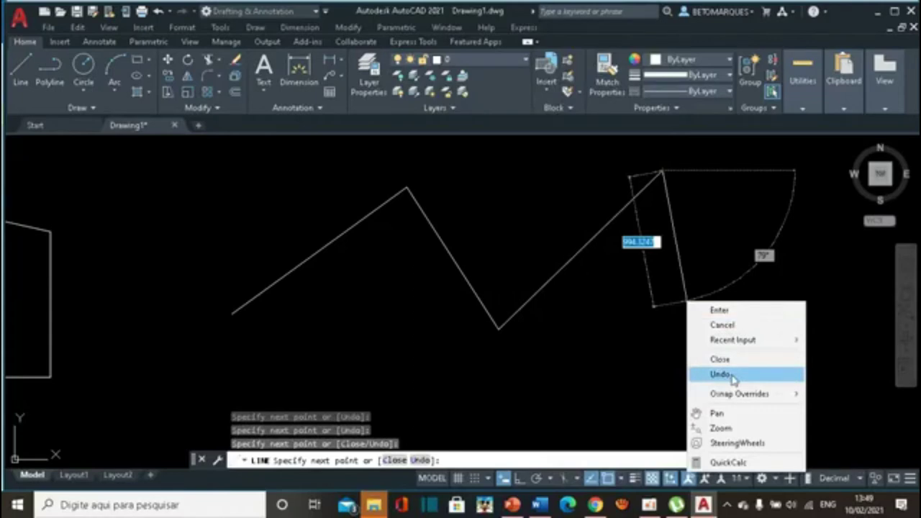
pyautogui.click(721, 375)
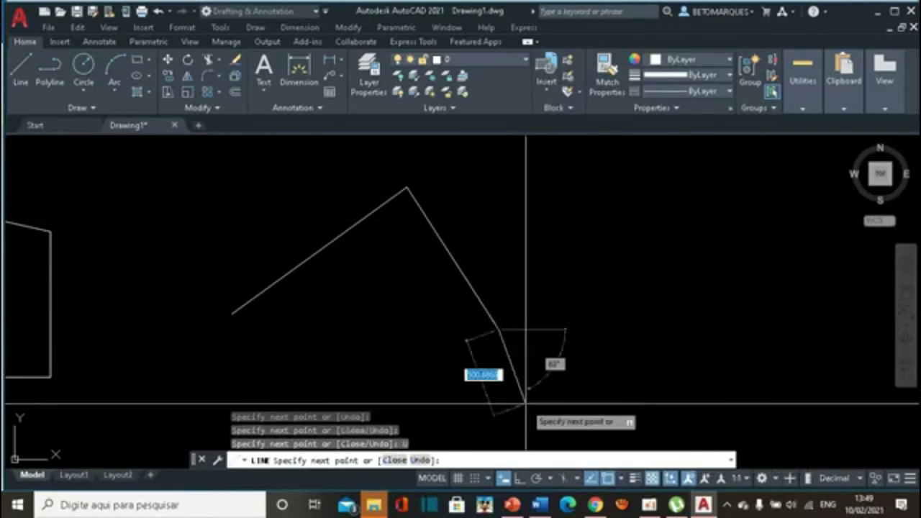
# Add the second peak and right-side vertices, undo stray segments, and close the shape.
pyautogui.click(613, 180)
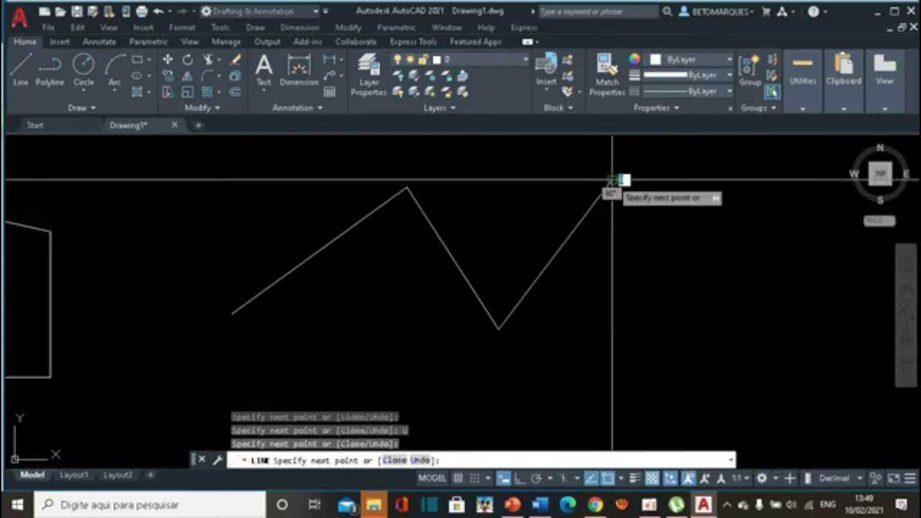
pyautogui.click(680, 261)
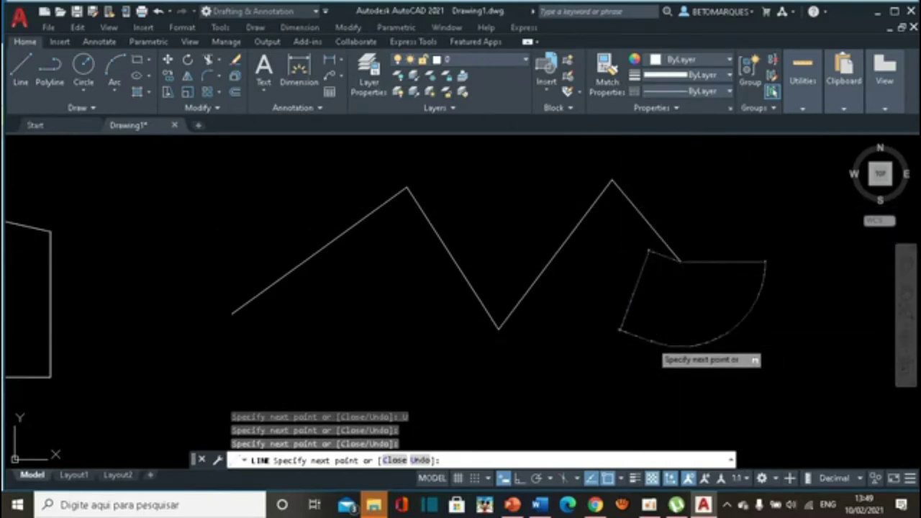
pyautogui.click(652, 342)
pyautogui.write('U')
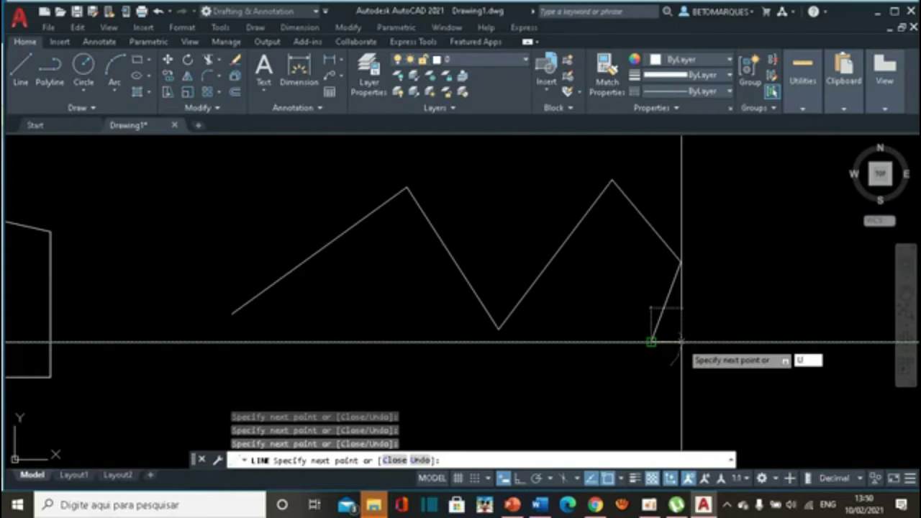
pyautogui.press('Return')
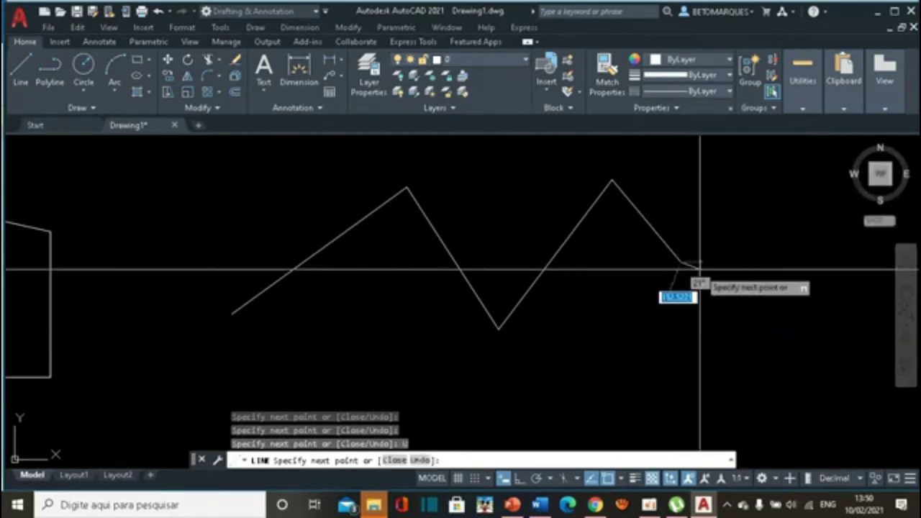
pyautogui.write('U')
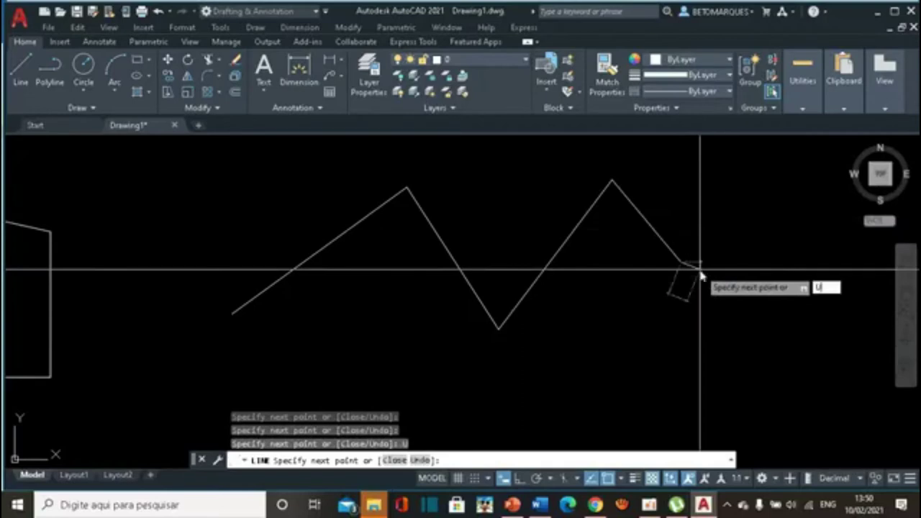
pyautogui.press('Return')
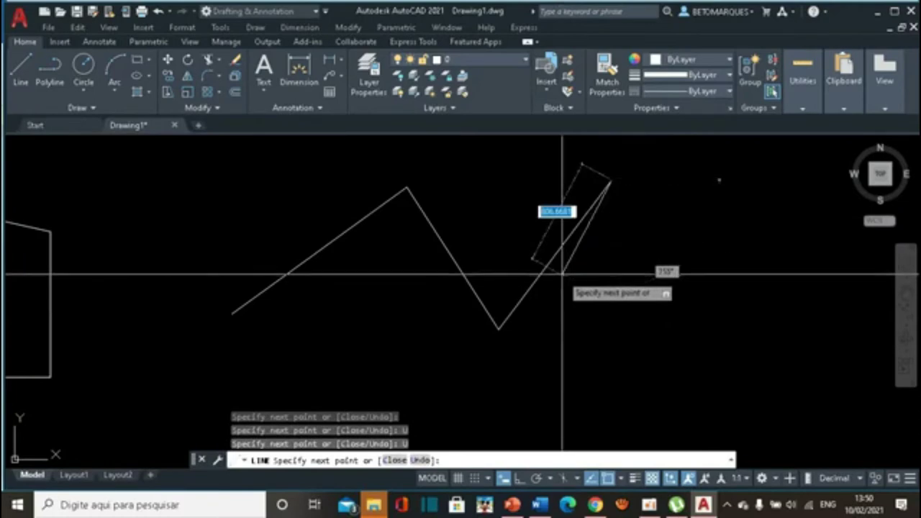
pyautogui.click(688, 274)
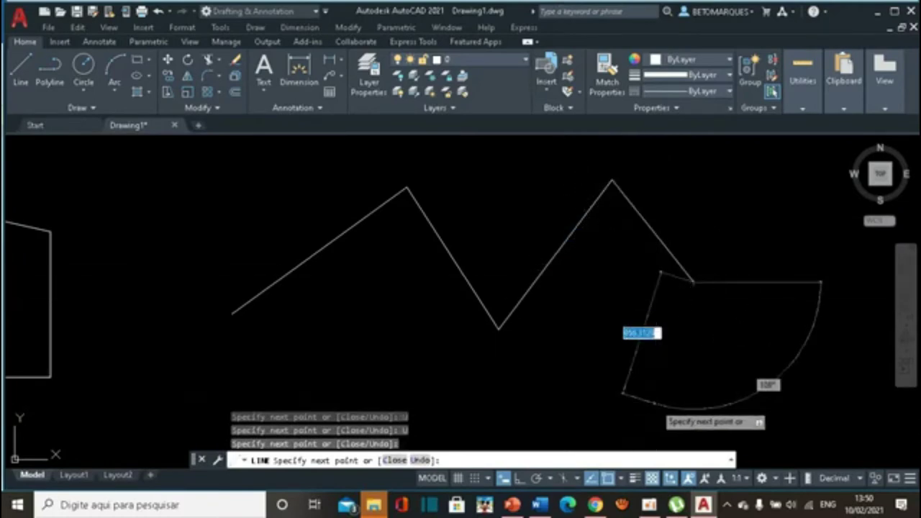
pyautogui.click(655, 404)
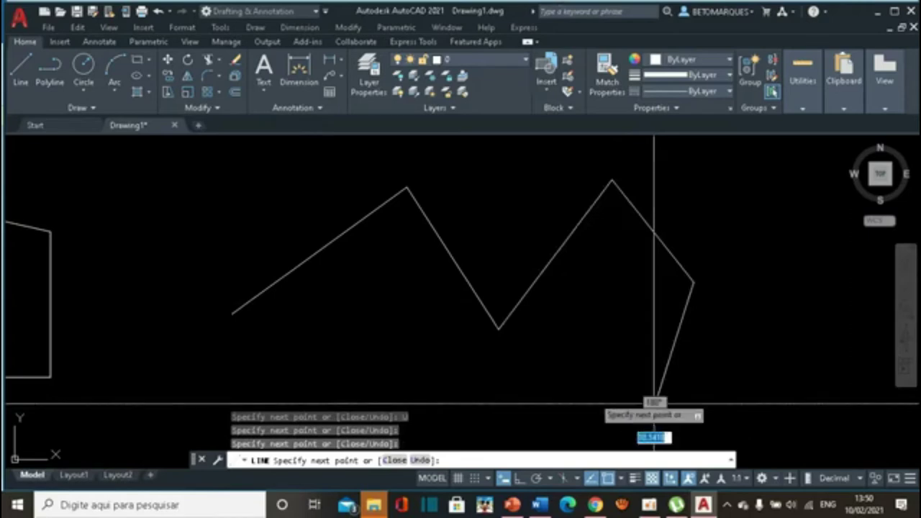
pyautogui.rightClick(538, 388)
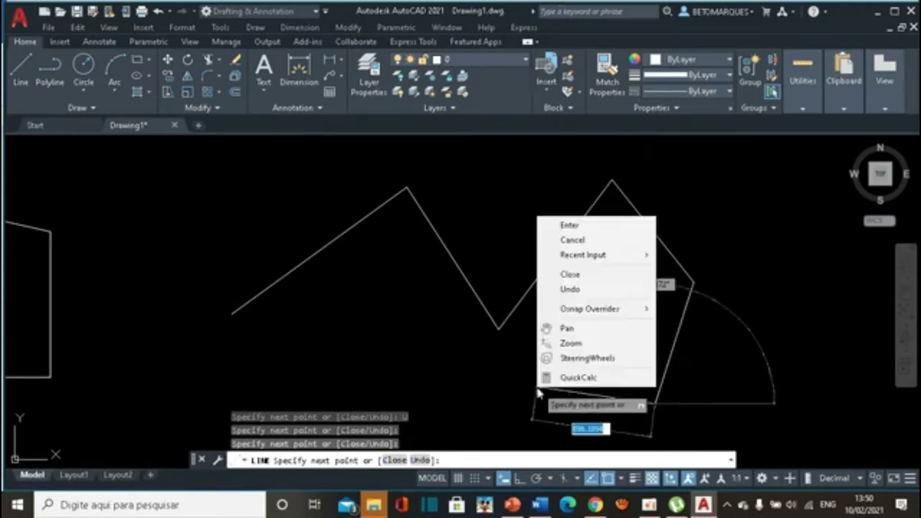
pyautogui.click(585, 277)
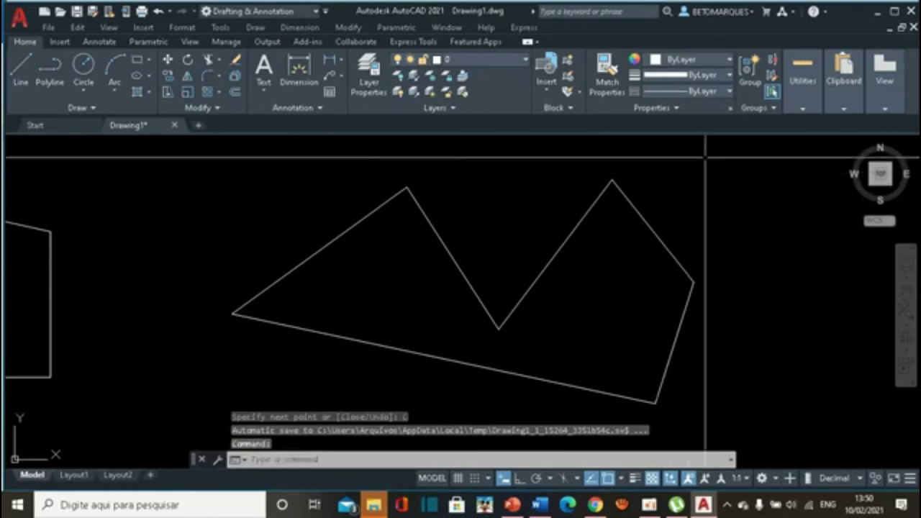
# Pan the view left to empty space beside the zigzag outline and restart LINE.
pyautogui.press('Return')
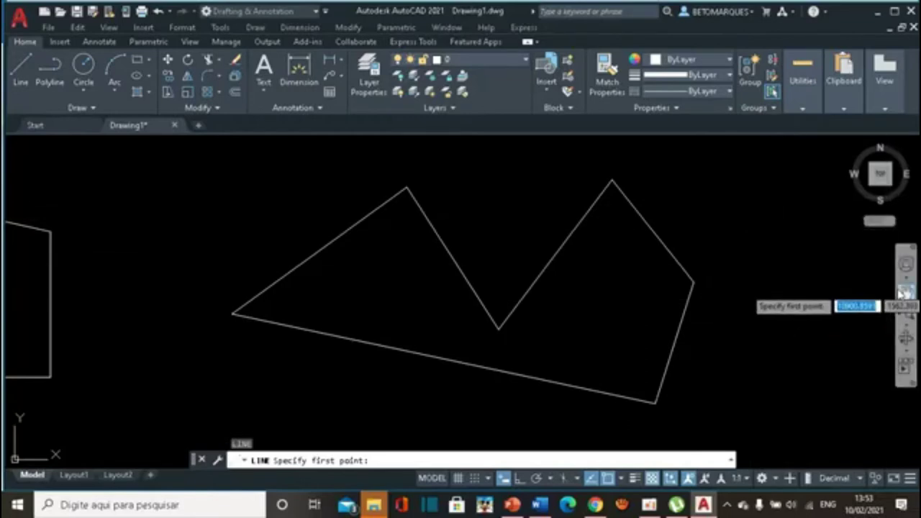
pyautogui.click(906, 292)
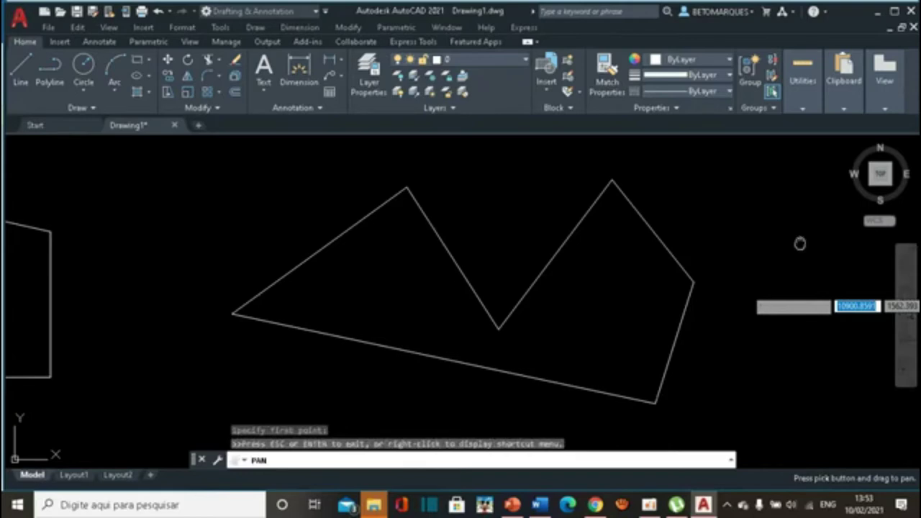
pyautogui.moveTo(794, 247); pyautogui.dragTo(186, 235)
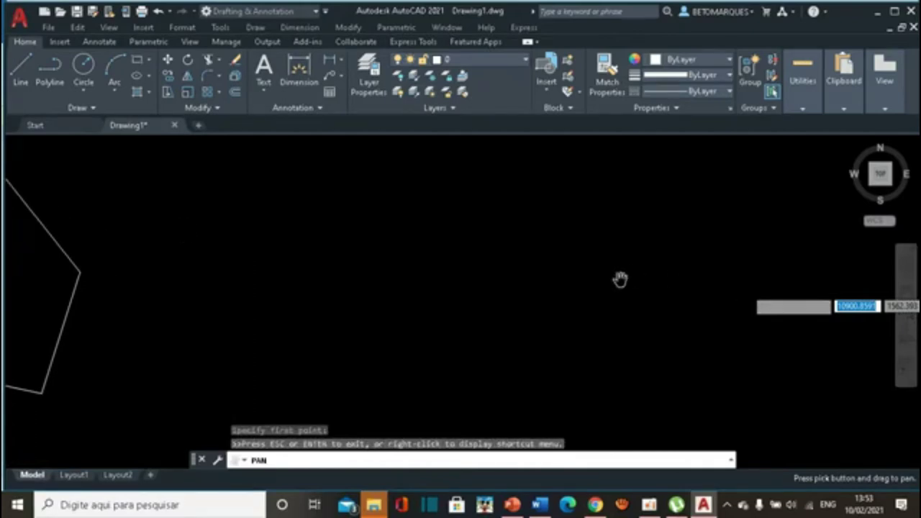
pyautogui.press('Escape')
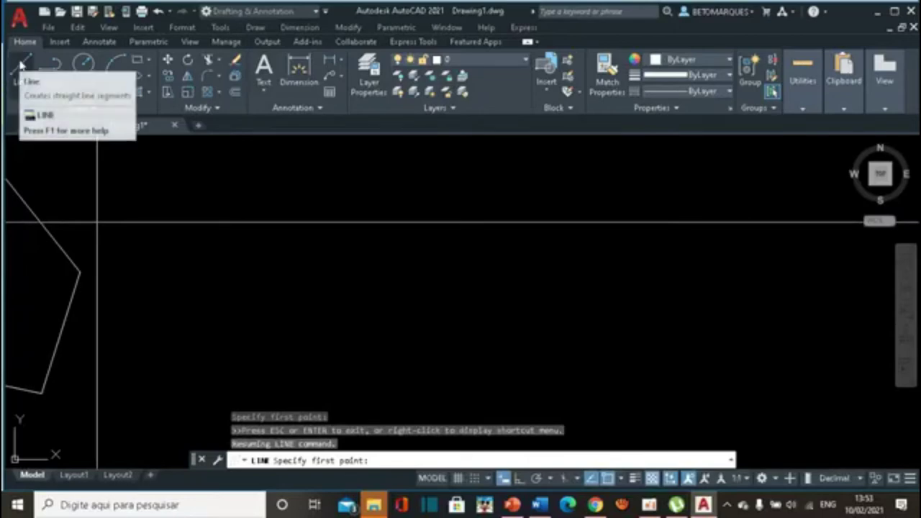
pyautogui.click(21, 65)
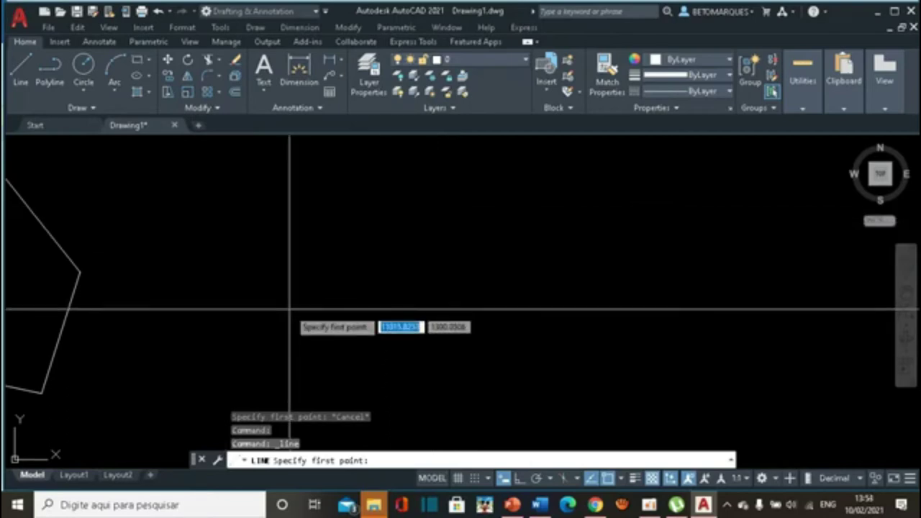
# Draw an open line chain from a start point up to a peak, down-right, then briefly straight down.
pyautogui.click(281, 318)
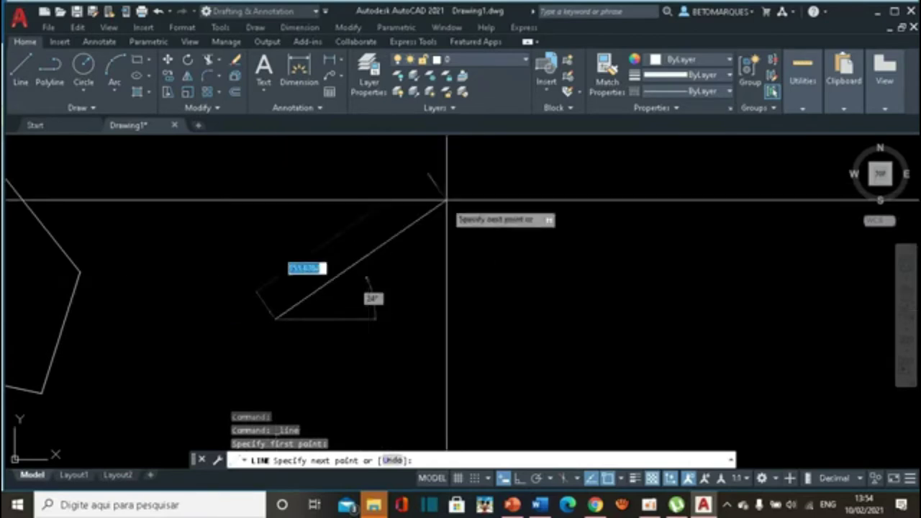
pyautogui.click(418, 164)
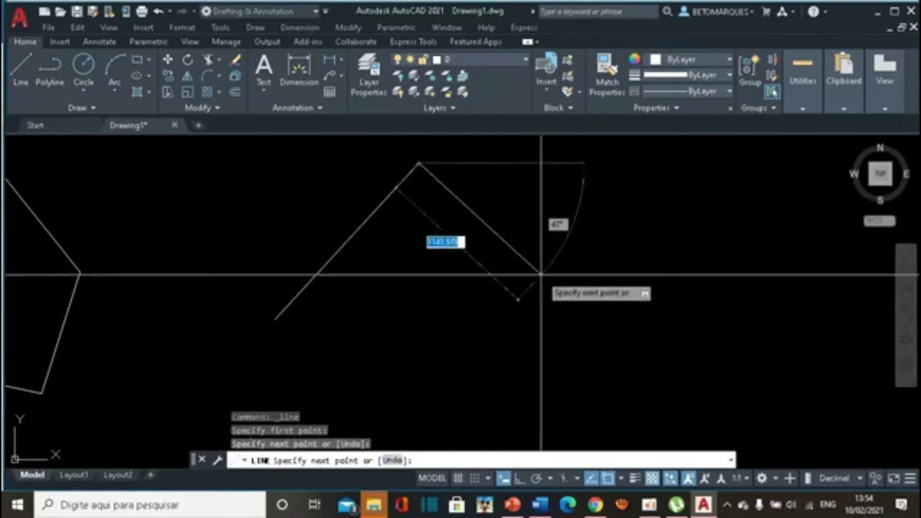
pyautogui.click(541, 275)
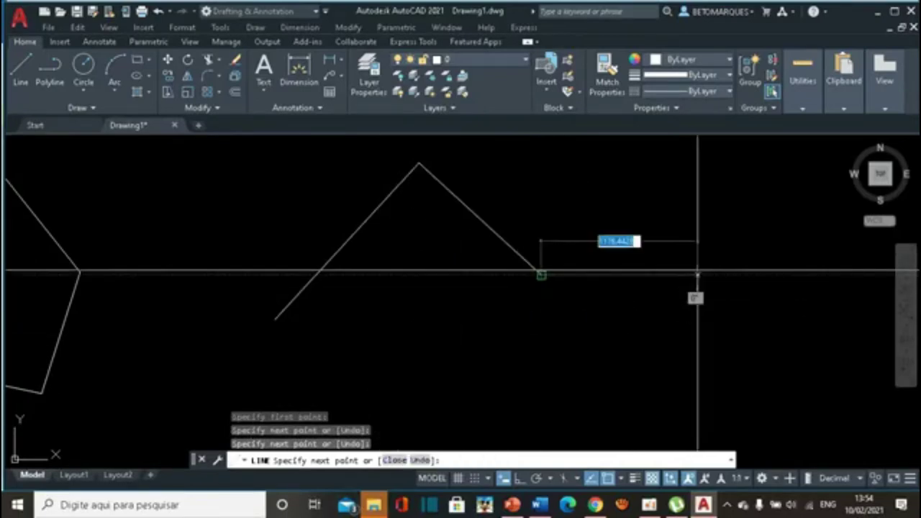
pyautogui.rightClick(698, 274)
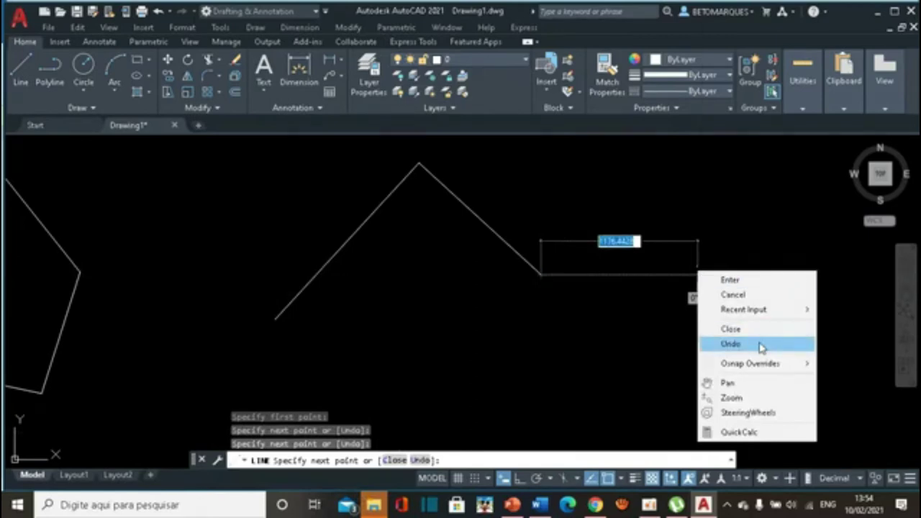
pyautogui.click(542, 341)
pyautogui.click(540, 337)
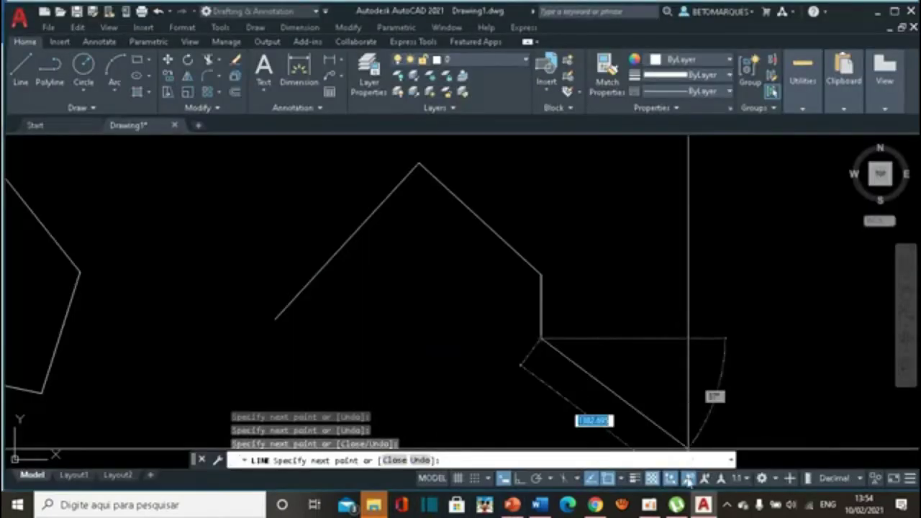
# Add an orthogonal vertex and two more vertices, then close the line figure to its start point.
pyautogui.click(517, 480)
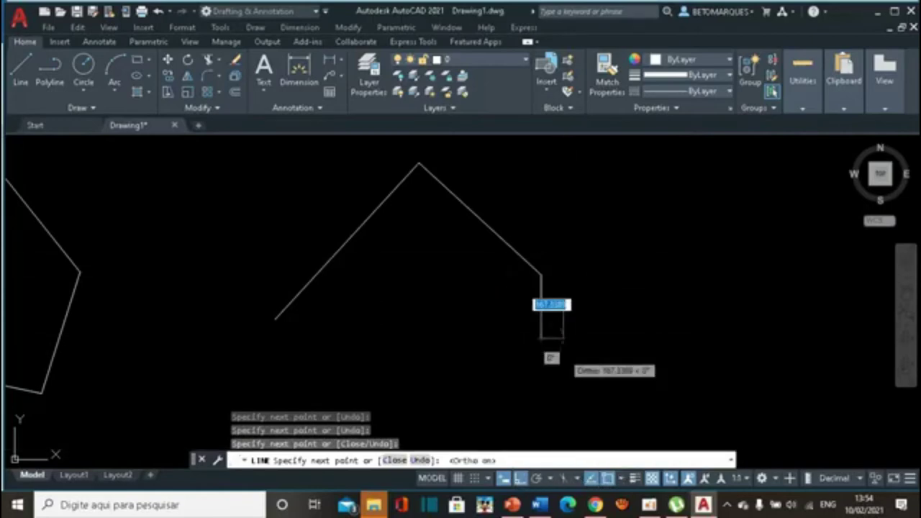
pyautogui.click(451, 364)
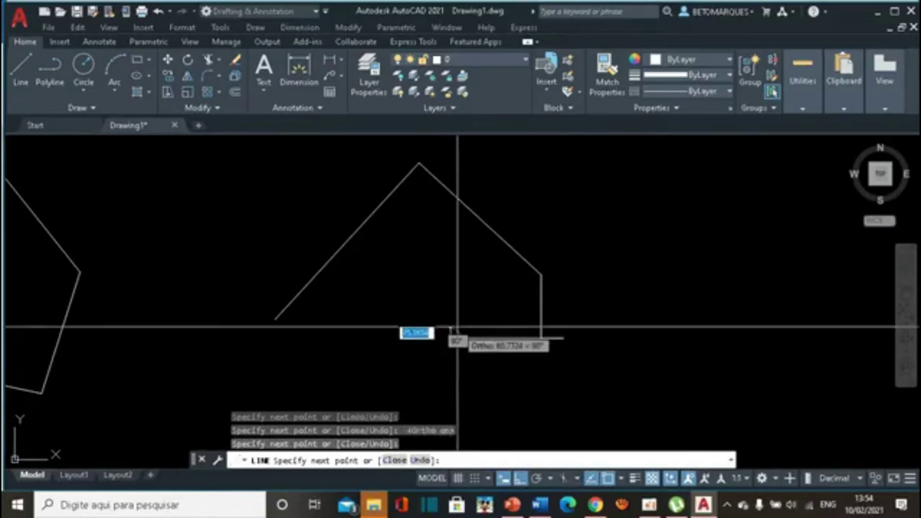
pyautogui.moveTo(520, 478)
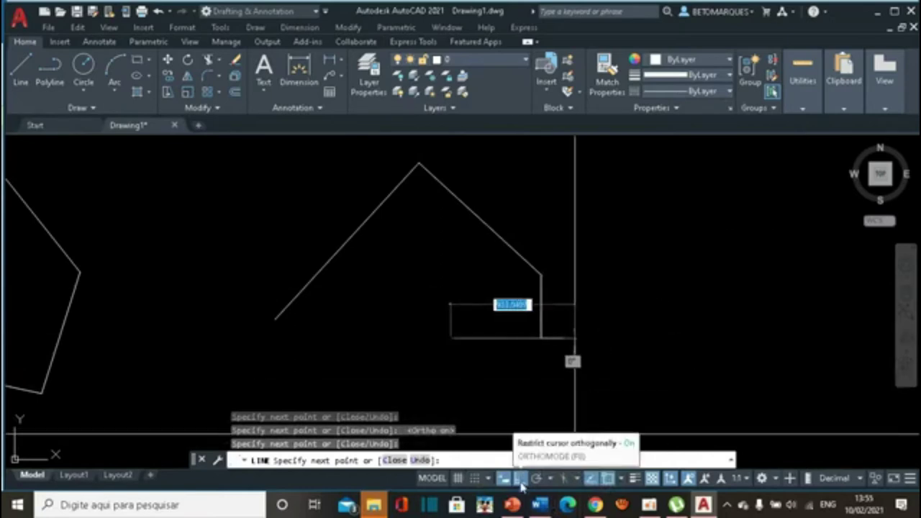
pyautogui.click(521, 481)
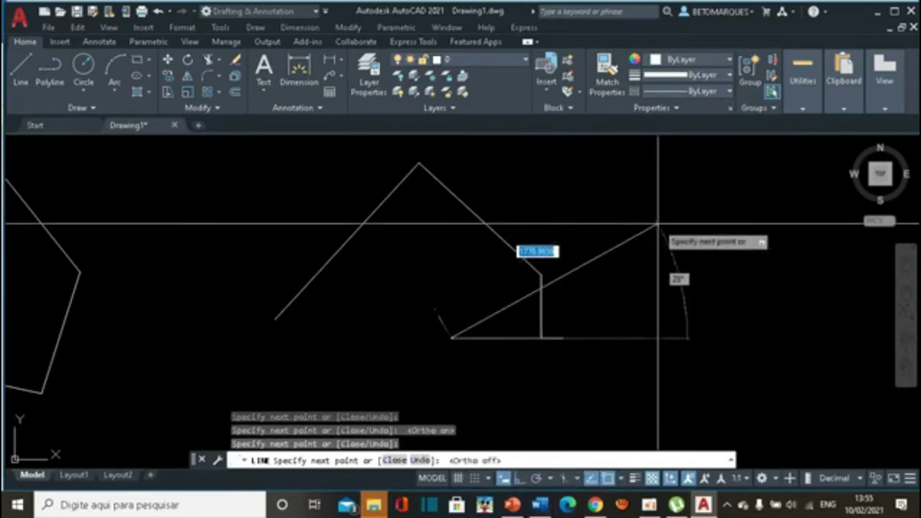
pyautogui.click(415, 346)
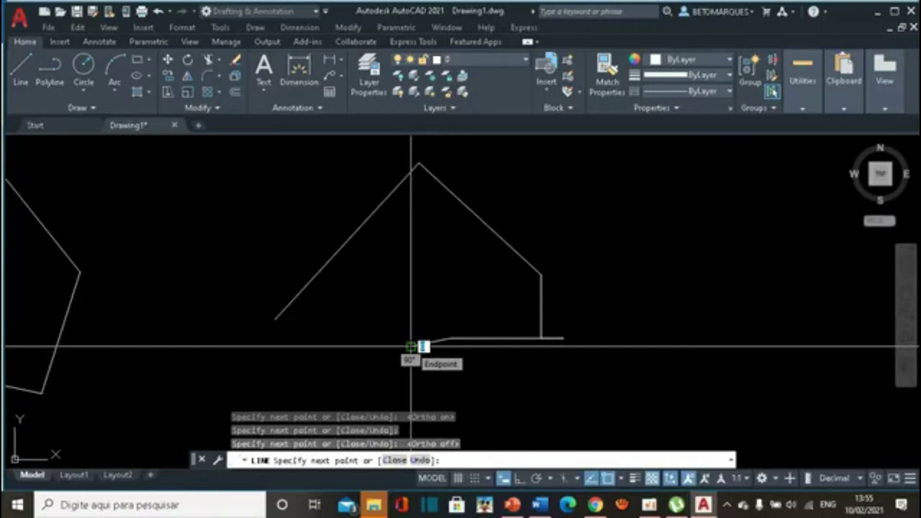
pyautogui.click(411, 347)
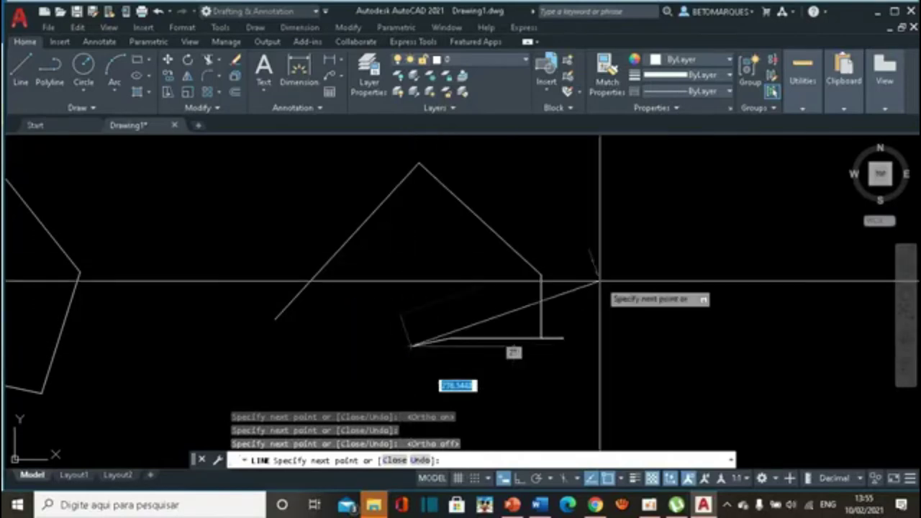
pyautogui.rightClick(666, 266)
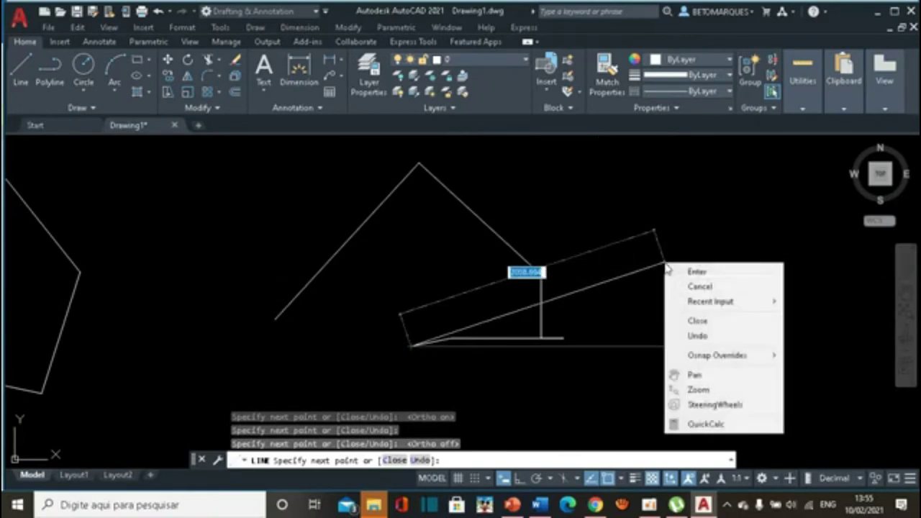
pyautogui.click(695, 323)
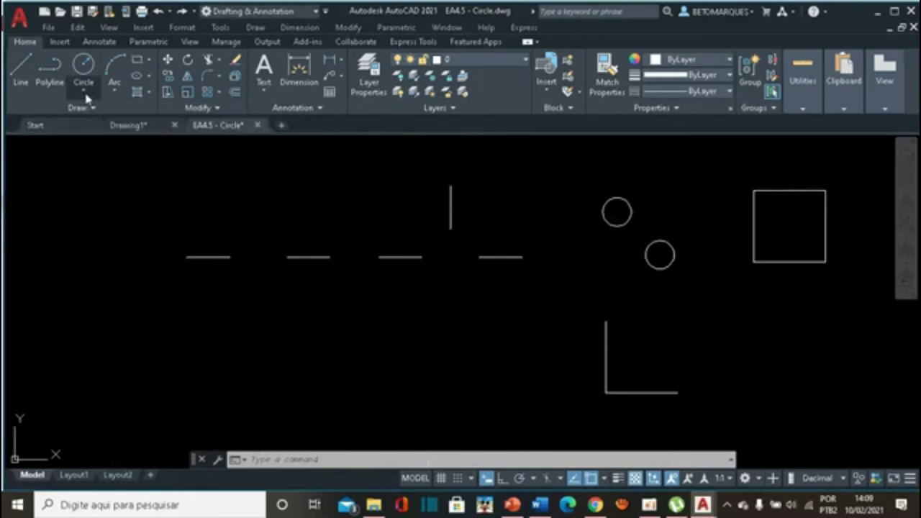
pyautogui.click(86, 95)
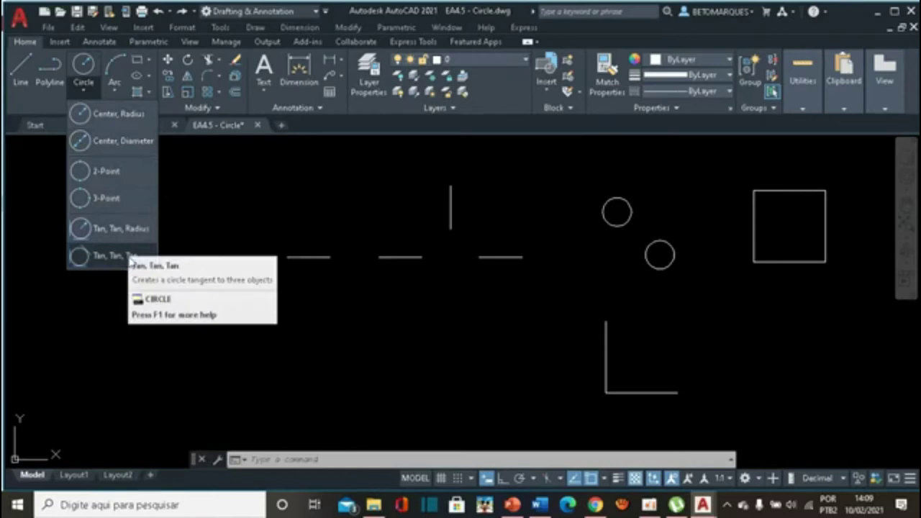
pyautogui.click(293, 176)
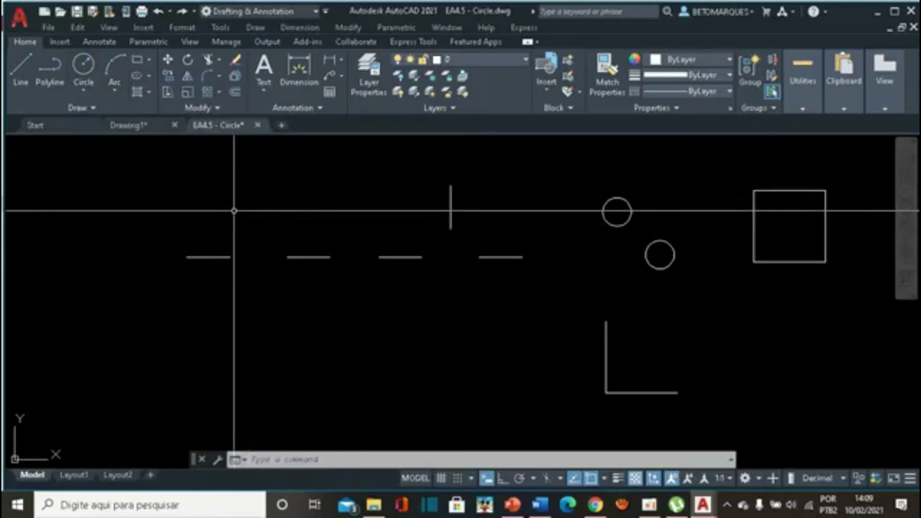
# Draw a centre-radius circle of radius 40 in the empty area left of the short lines.
pyautogui.moveTo(234, 211); pyautogui.dragTo(669, 247, button='middle')
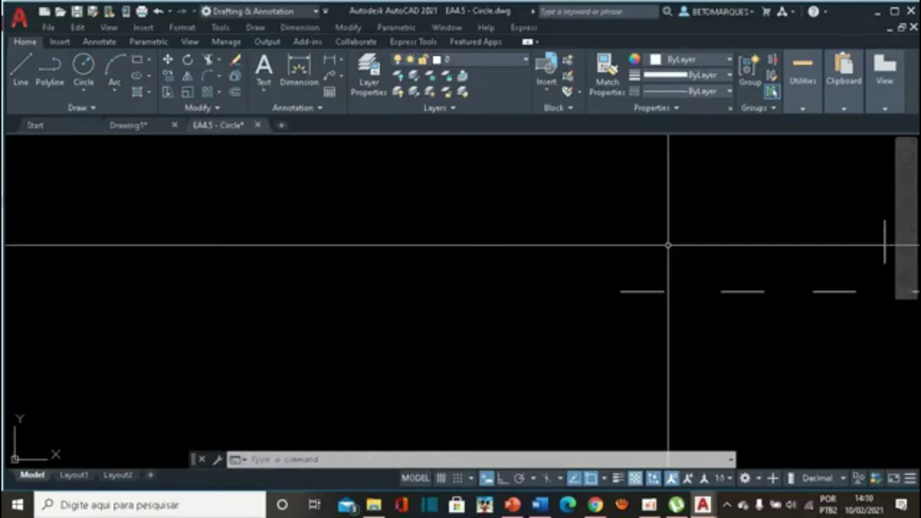
pyautogui.moveTo(379, 235)
pyautogui.mouseDown(button='middle')
pyautogui.moveTo(393, 237)
pyautogui.moveTo(380, 240)
pyautogui.mouseUp(button='middle')
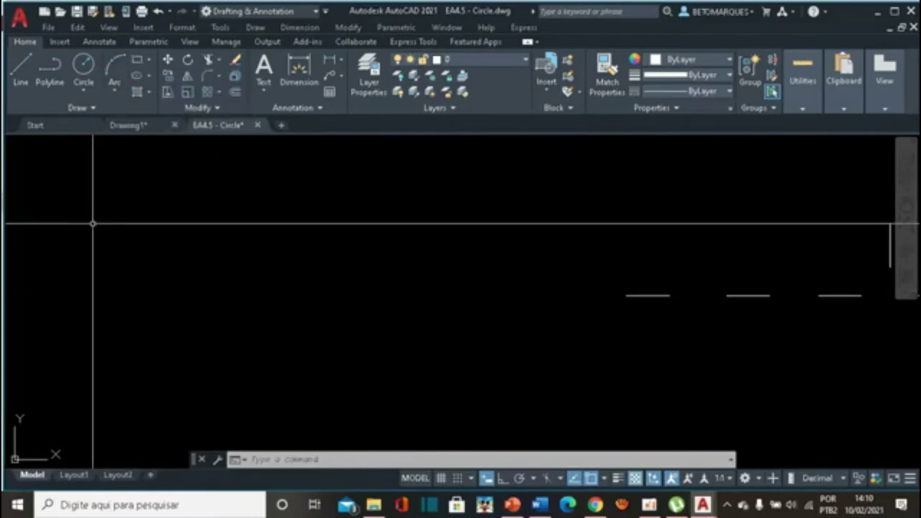
pyautogui.click(84, 93)
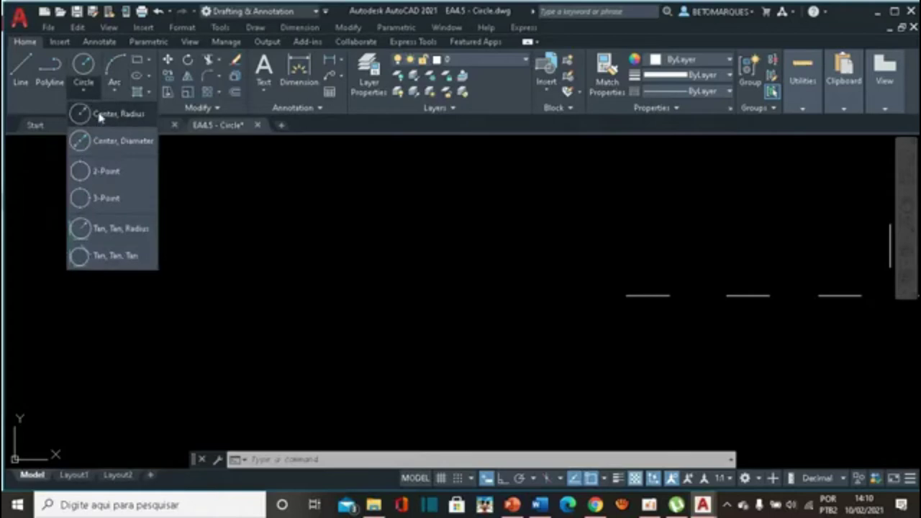
pyautogui.click(99, 115)
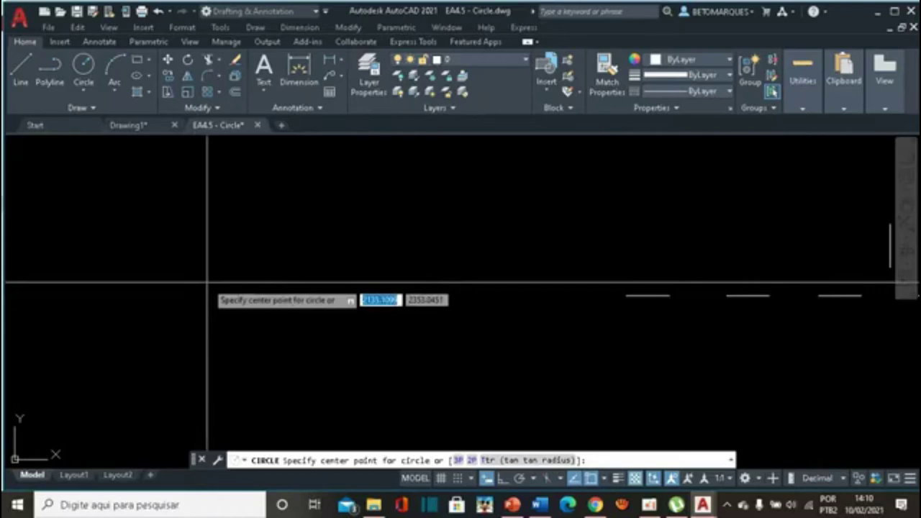
pyautogui.click(208, 282)
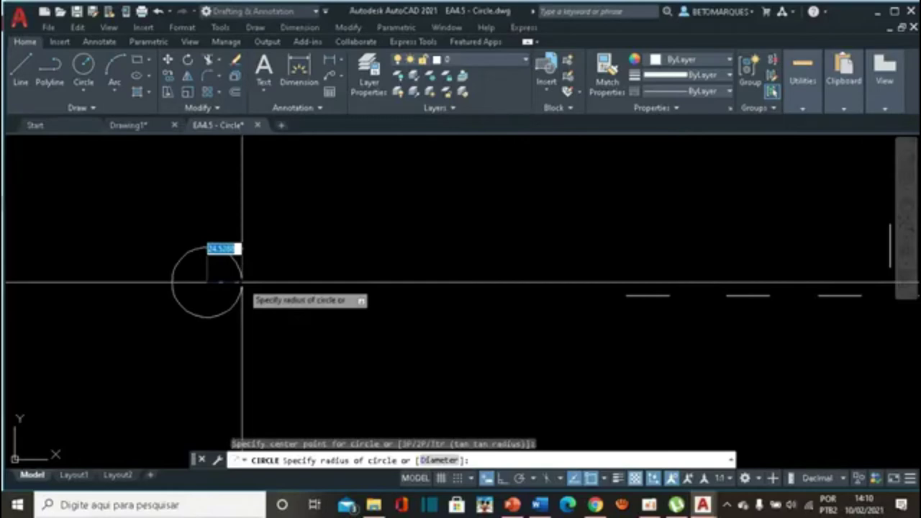
pyautogui.write('40')
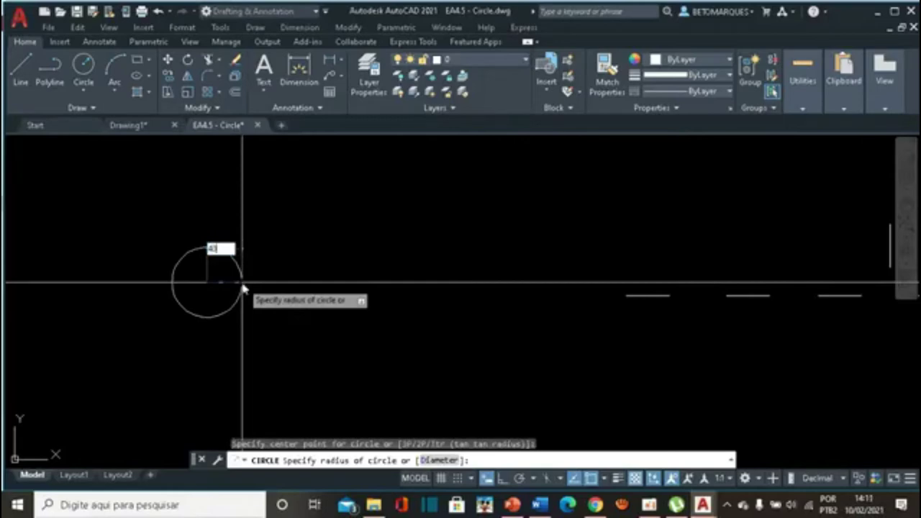
pyautogui.press('Return')
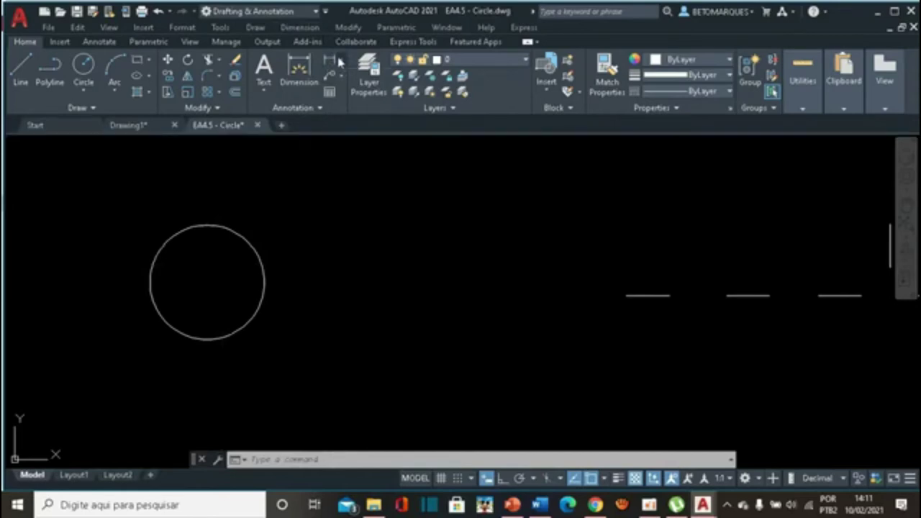
pyautogui.click(339, 63)
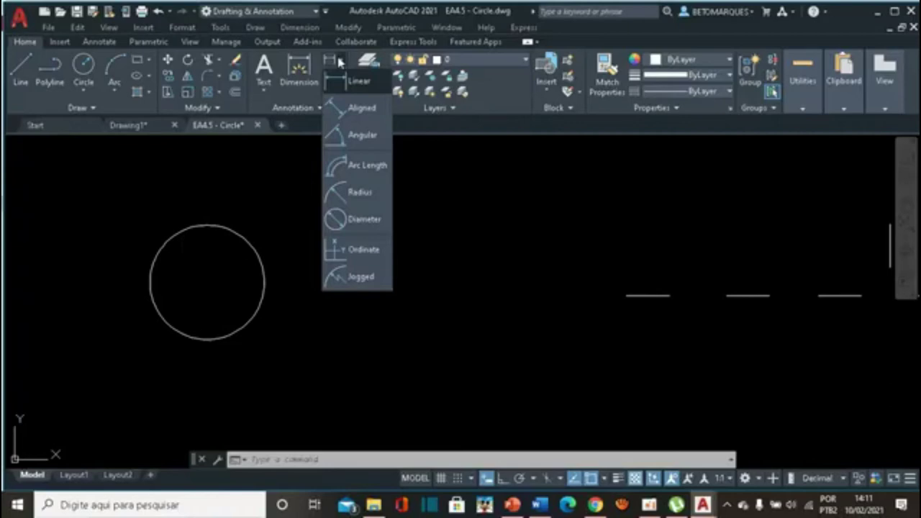
# Add an R40 radius dimension to the new circle, placing the label outside it.
pyautogui.click(367, 193)
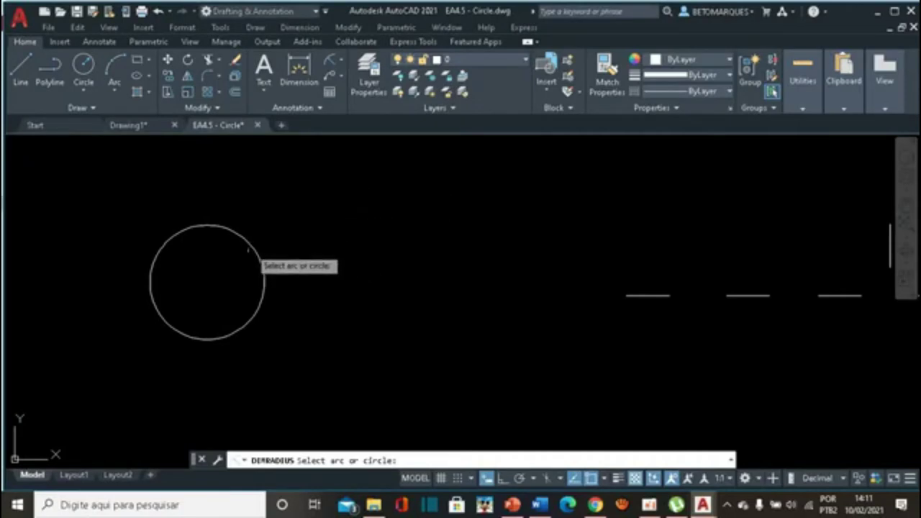
pyautogui.click(252, 244)
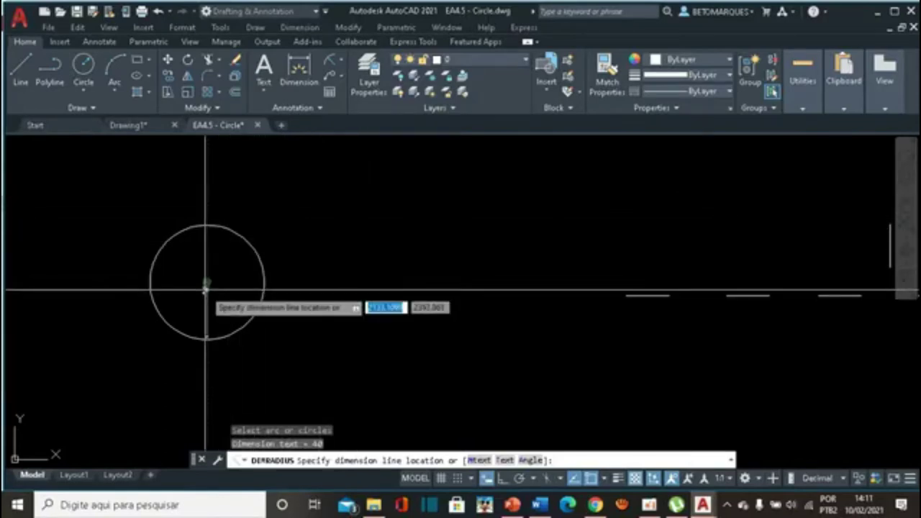
pyautogui.click(287, 232)
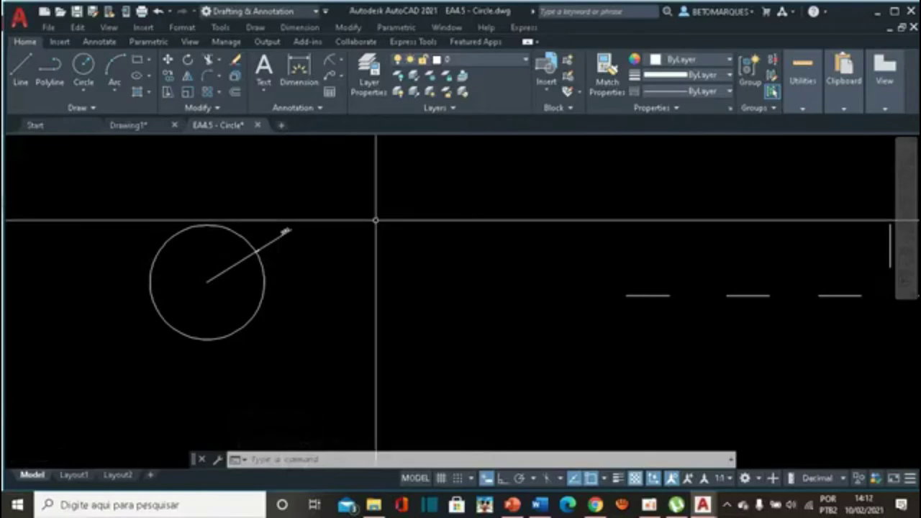
pyautogui.scroll(-2, 377, 219)
pyautogui.scroll(5, 376, 220)
pyautogui.scroll(-3, 376, 220)
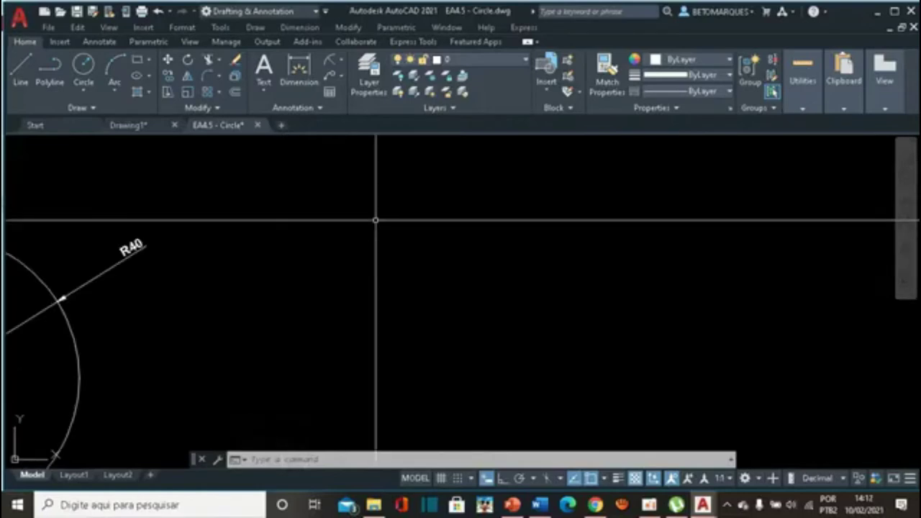
pyautogui.moveTo(267, 235)
pyautogui.mouseDown(button='middle')
pyautogui.moveTo(426, 230)
pyautogui.moveTo(562, 148)
pyautogui.mouseUp(button='middle')
pyautogui.scroll(-2, 490, 278)
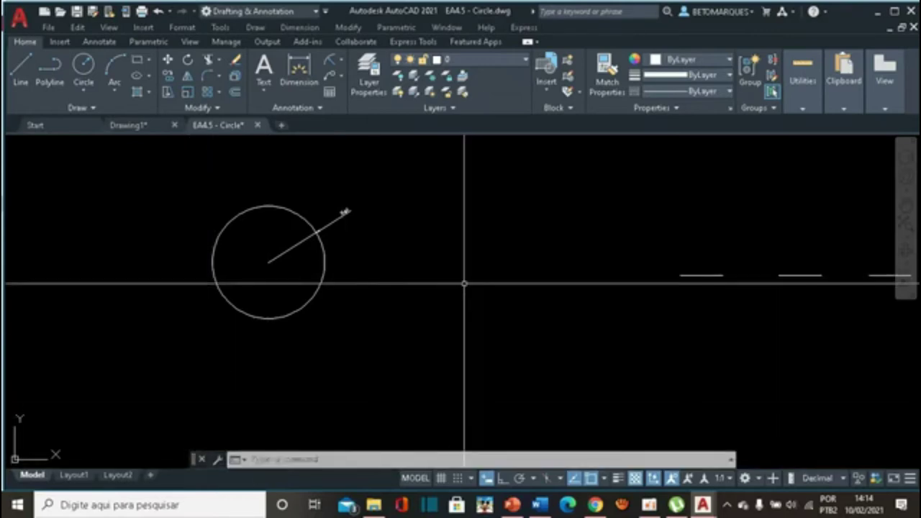
# Draw a radius-80 circle with the C command just right of the R40 circle.
pyautogui.write('c')
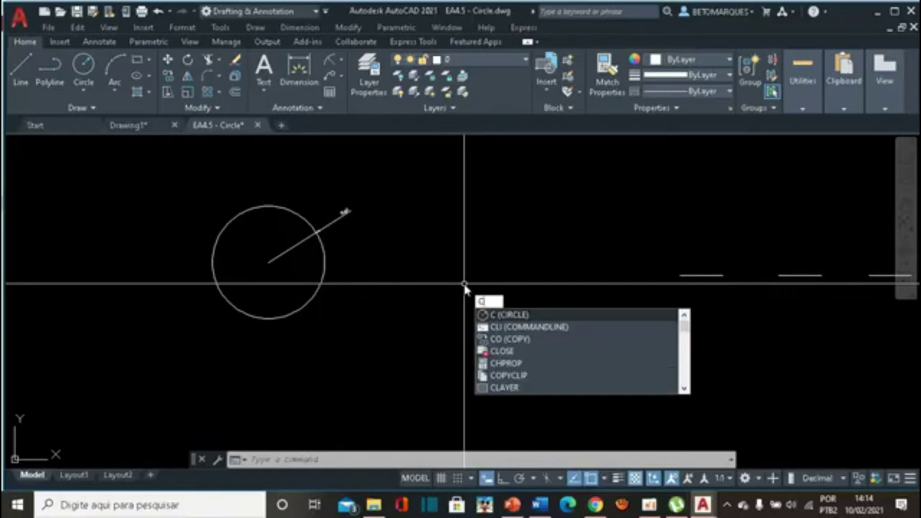
pyautogui.press('Return')
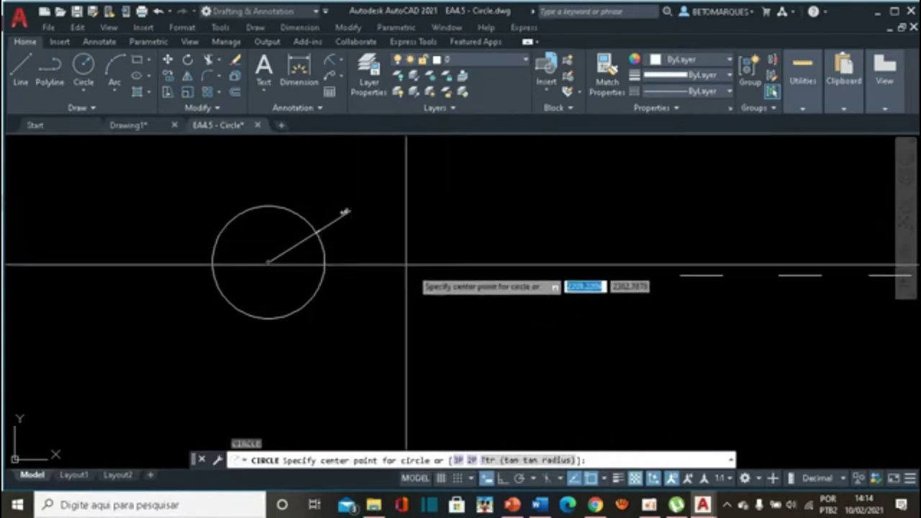
pyautogui.click(458, 246)
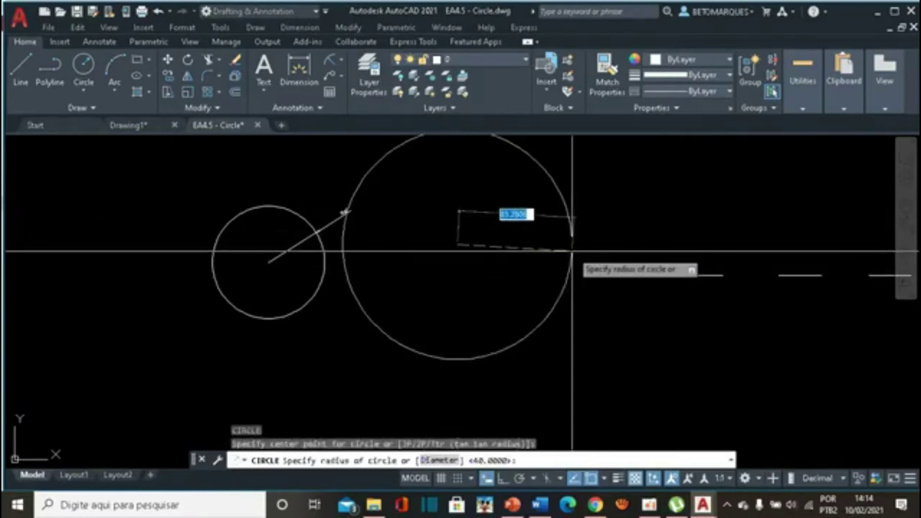
pyautogui.press('BackSpace')
pyautogui.write('80')
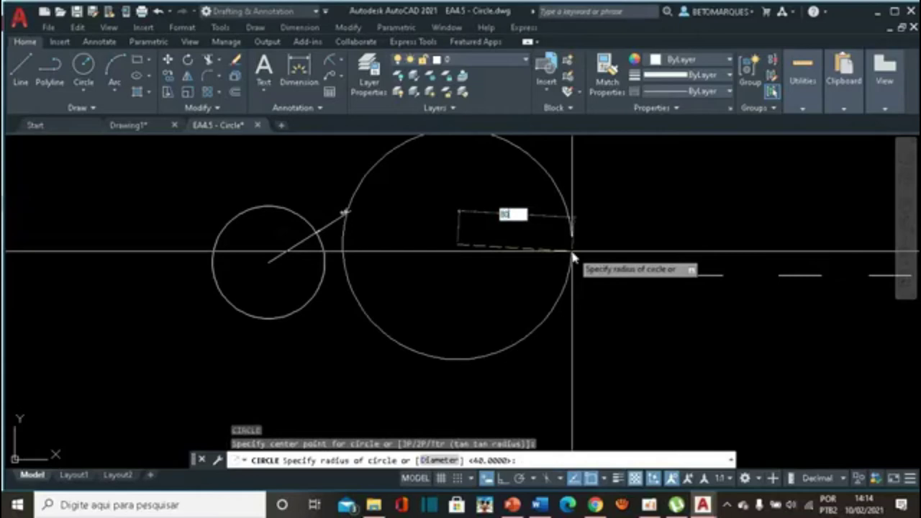
pyautogui.press('Return')
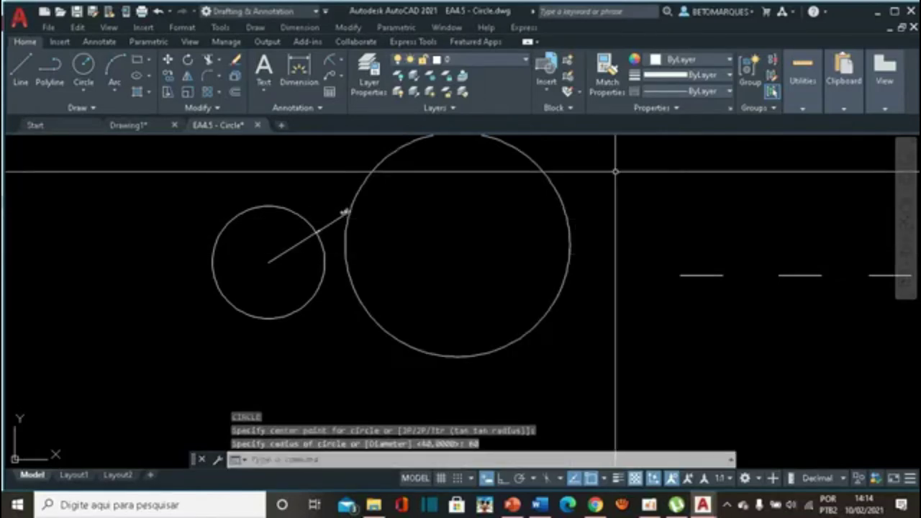
pyautogui.moveTo(615, 171); pyautogui.dragTo(615, 195, button='middle')
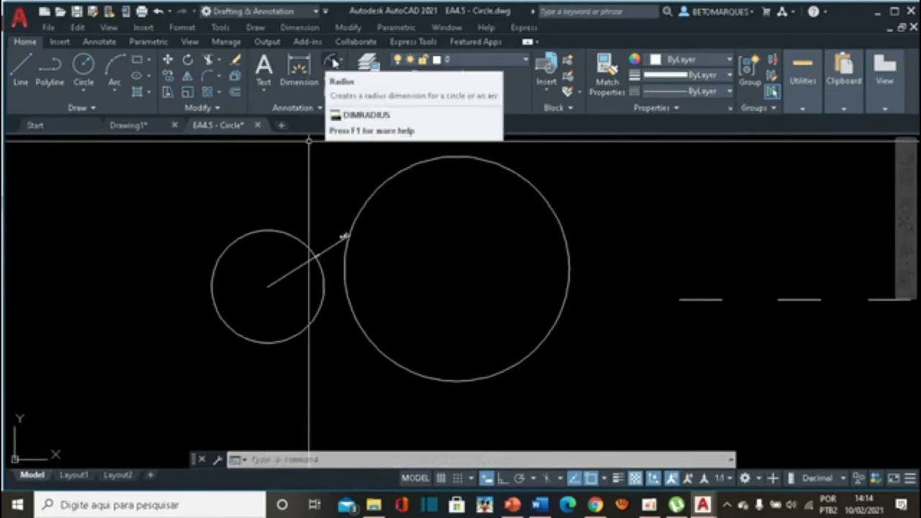
# Add a radius dimension to the larger circle with its label placed inside the circle.
pyautogui.click(332, 63)
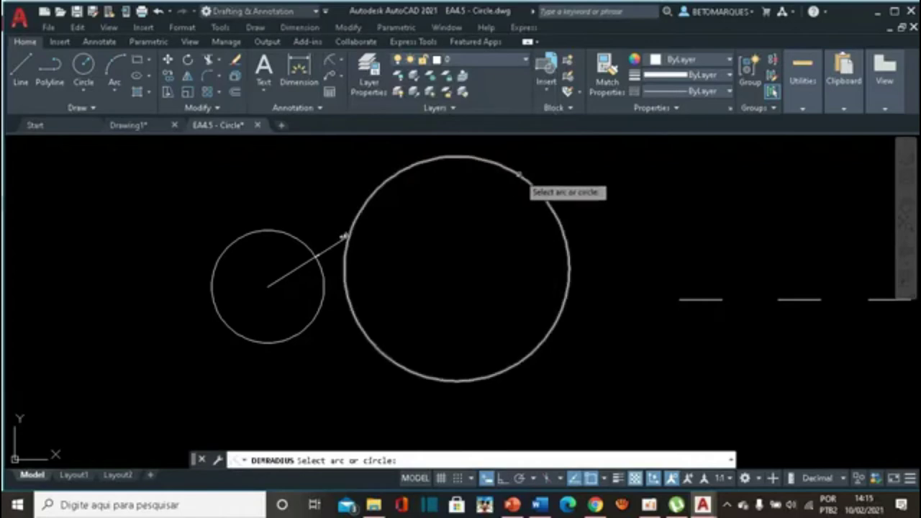
pyautogui.click(519, 173)
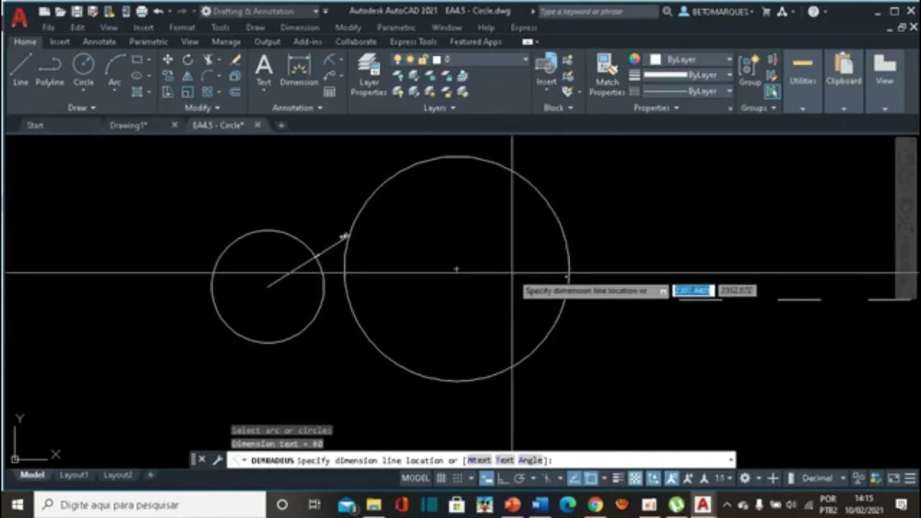
pyautogui.click(504, 270)
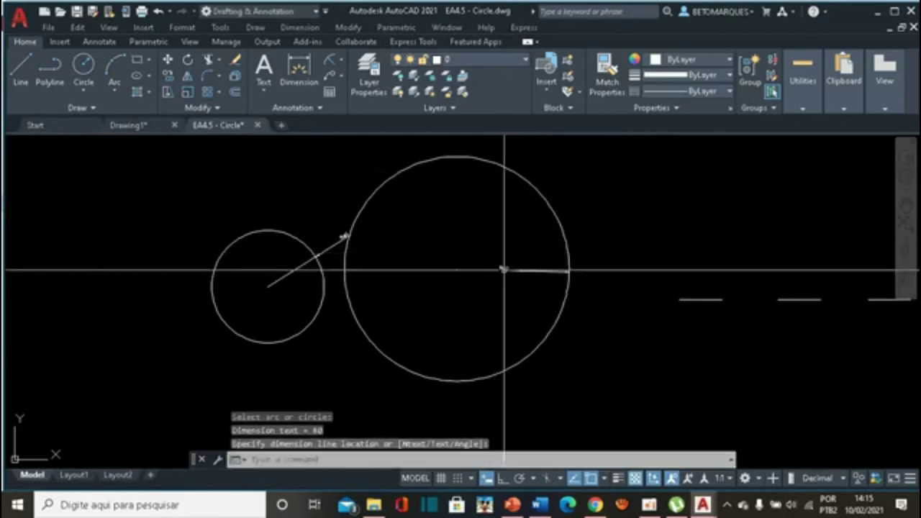
pyautogui.scroll(-4, 688, 234)
pyautogui.scroll(2, 687, 234)
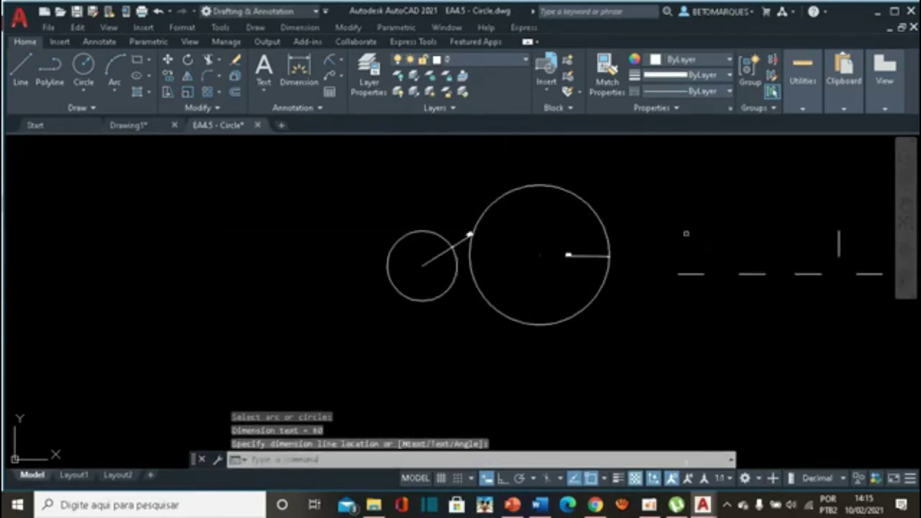
pyautogui.scroll(4, 684, 232)
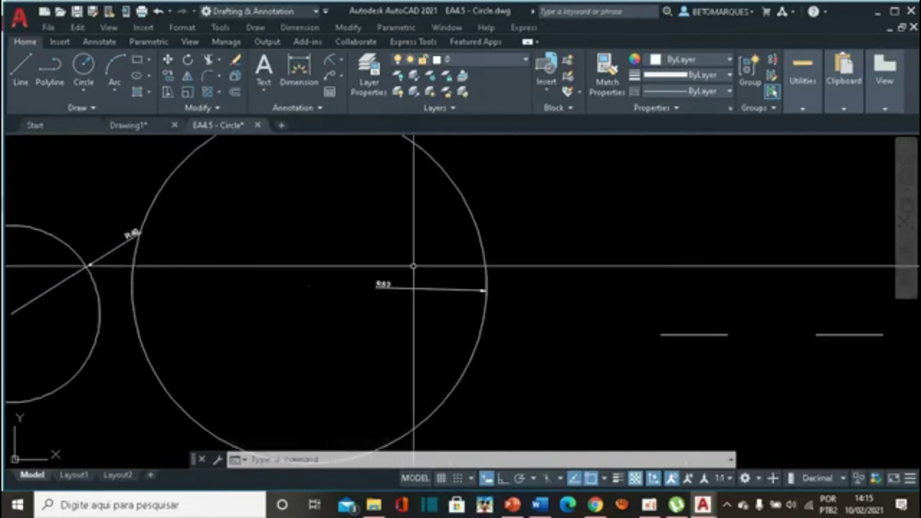
pyautogui.scroll(4, 408, 289)
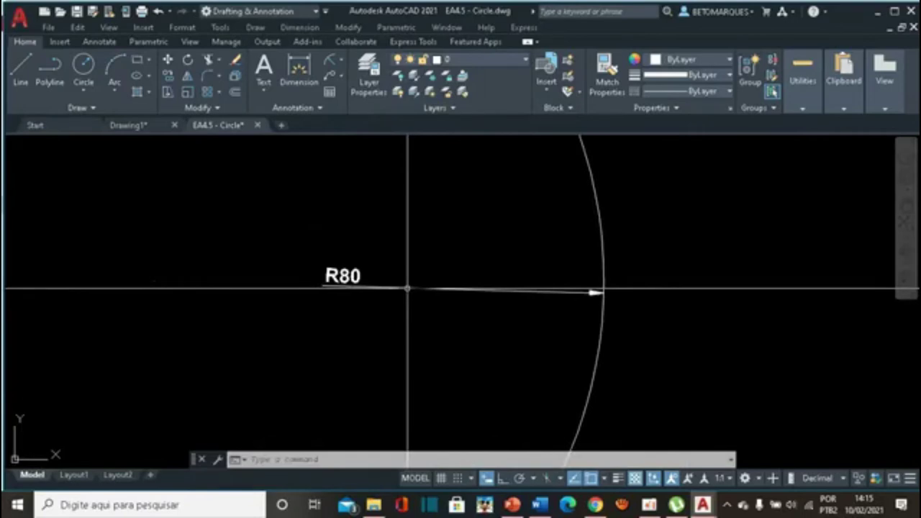
pyautogui.scroll(-2, 453, 247)
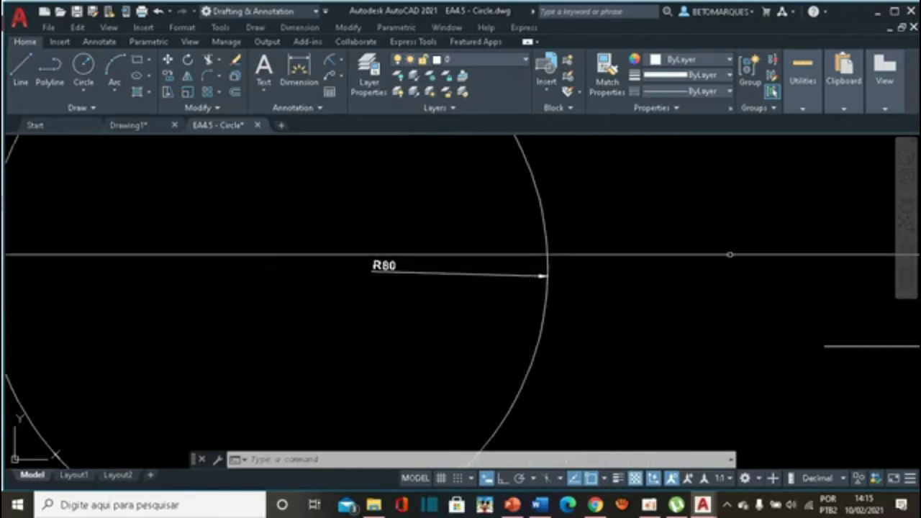
pyautogui.scroll(-8, 730, 254)
pyautogui.scroll(8, 697, 231)
pyautogui.scroll(-5, 696, 232)
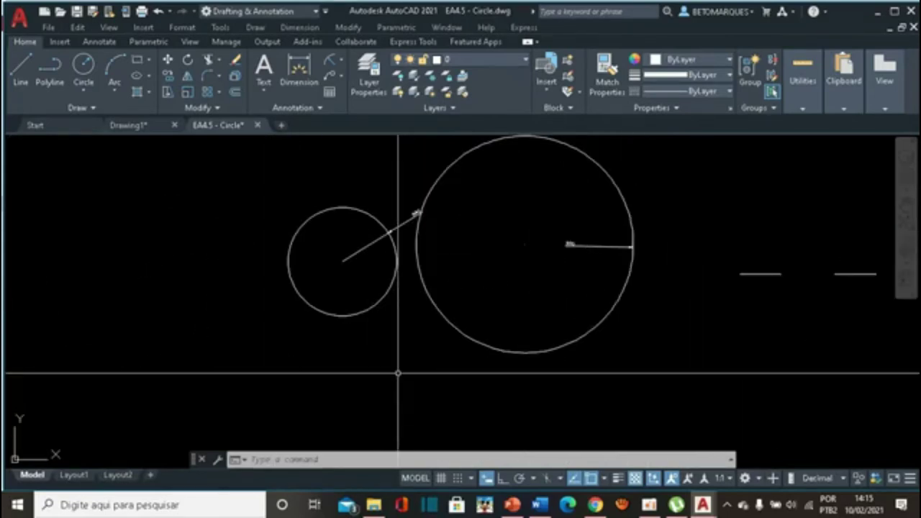
pyautogui.press('Return')
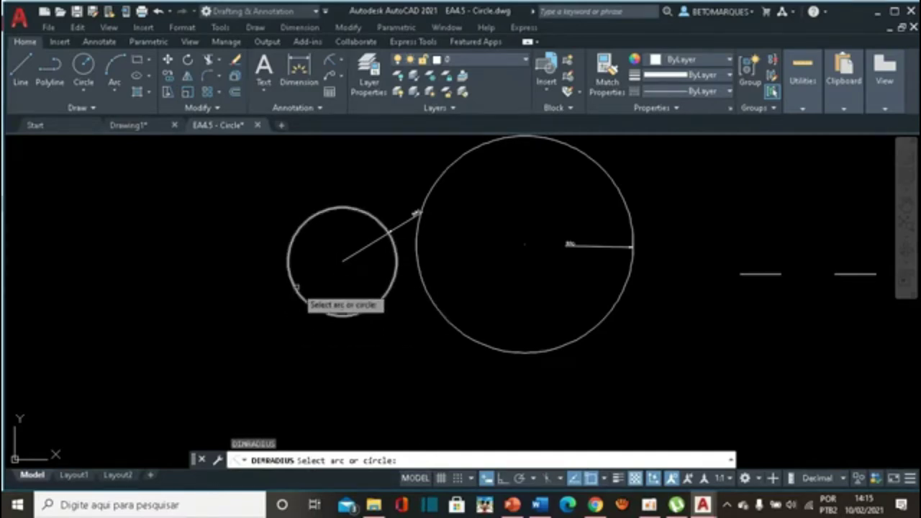
# Dimension the small circle's R40 radius with the label placed at its centre.
pyautogui.click(295, 286)
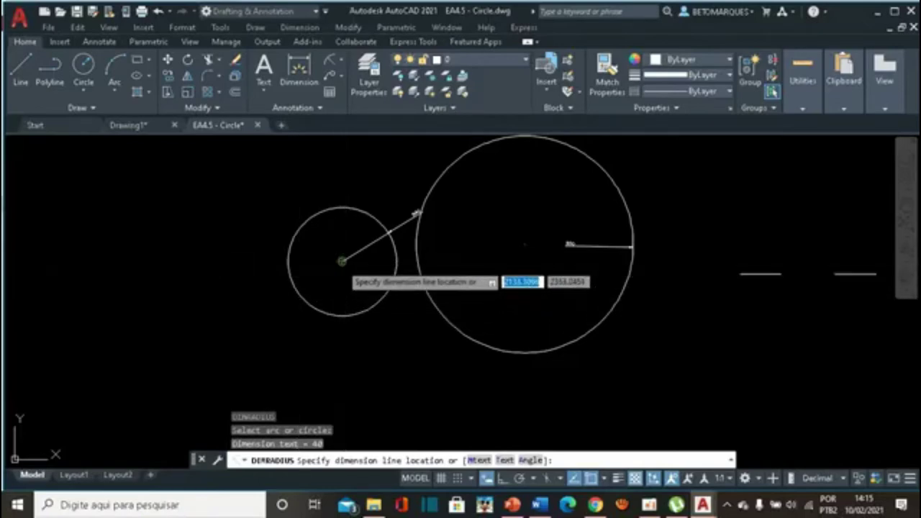
pyautogui.click(342, 261)
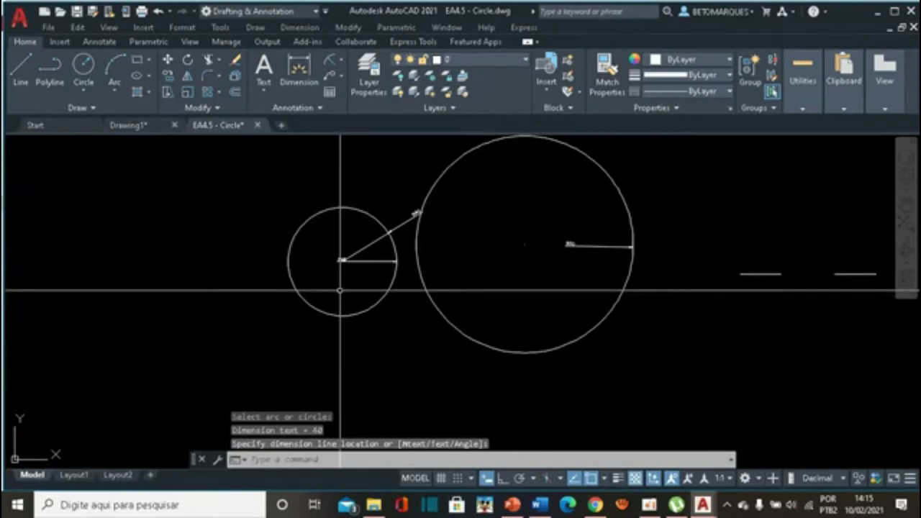
pyautogui.scroll(-2, 341, 290)
pyautogui.scroll(5, 340, 291)
pyautogui.scroll(-1, 340, 291)
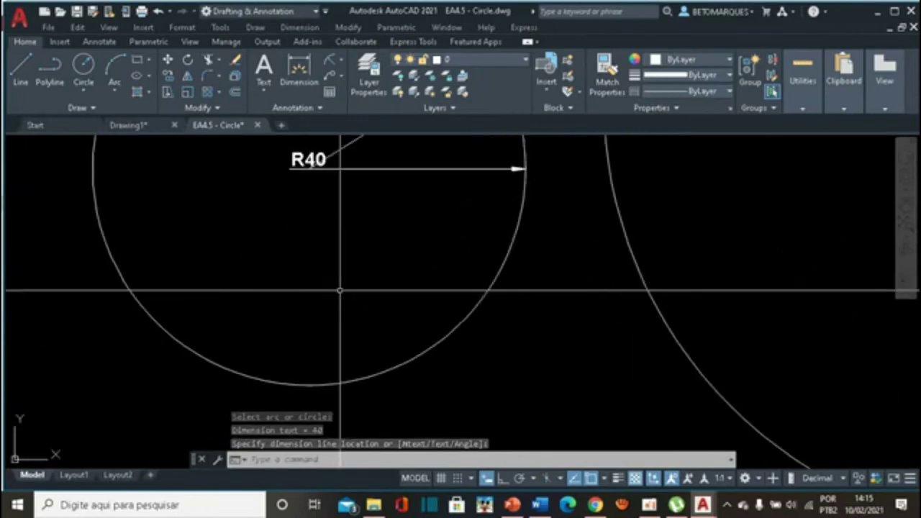
pyautogui.scroll(-2, 597, 323)
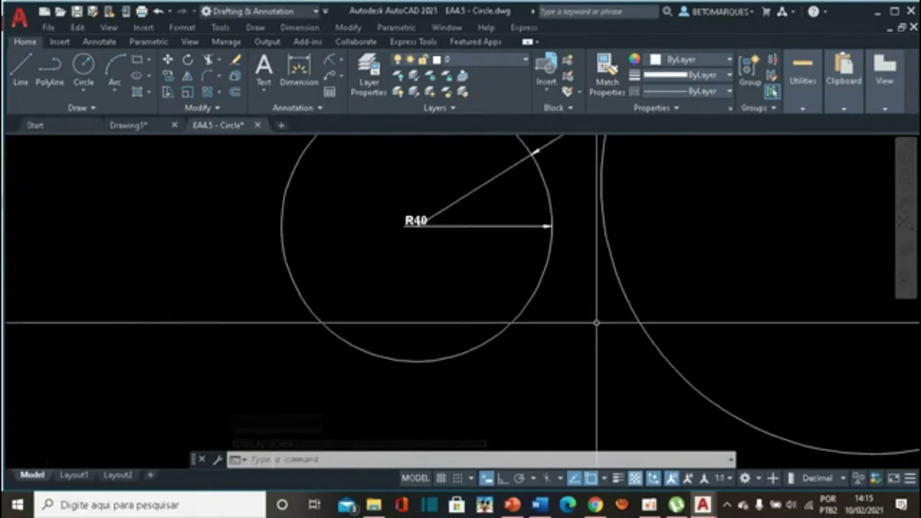
pyautogui.scroll(-4, 597, 323)
pyautogui.scroll(2, 597, 323)
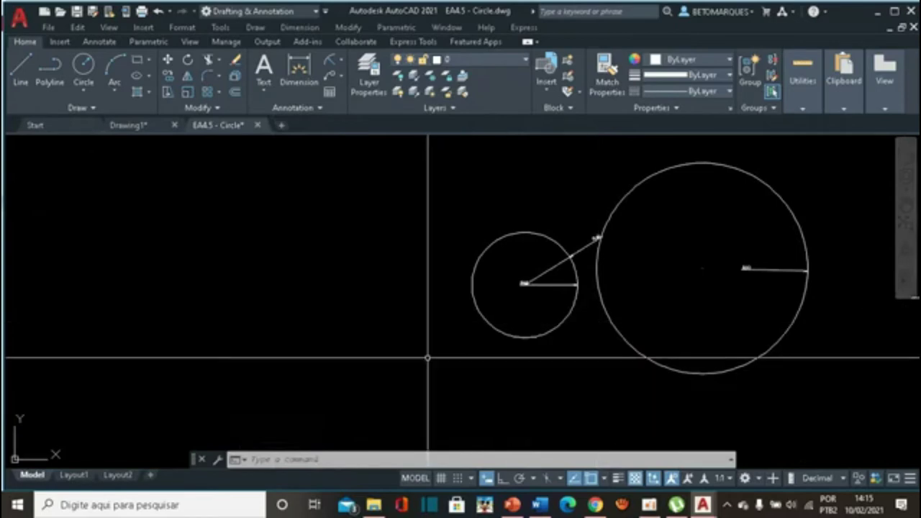
pyautogui.write('dra')
pyautogui.press('Return')
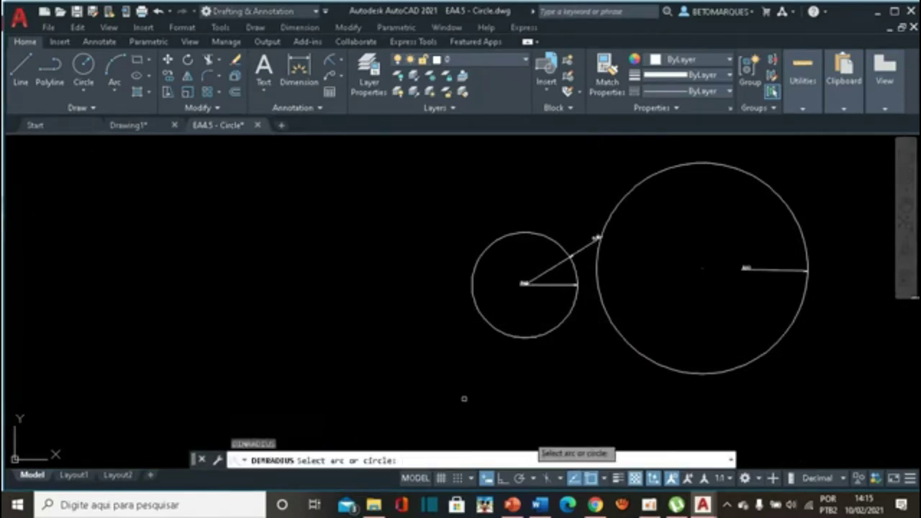
# Dimension the large circle's R80 radius with the label outside it at the lower right.
pyautogui.click(752, 362)
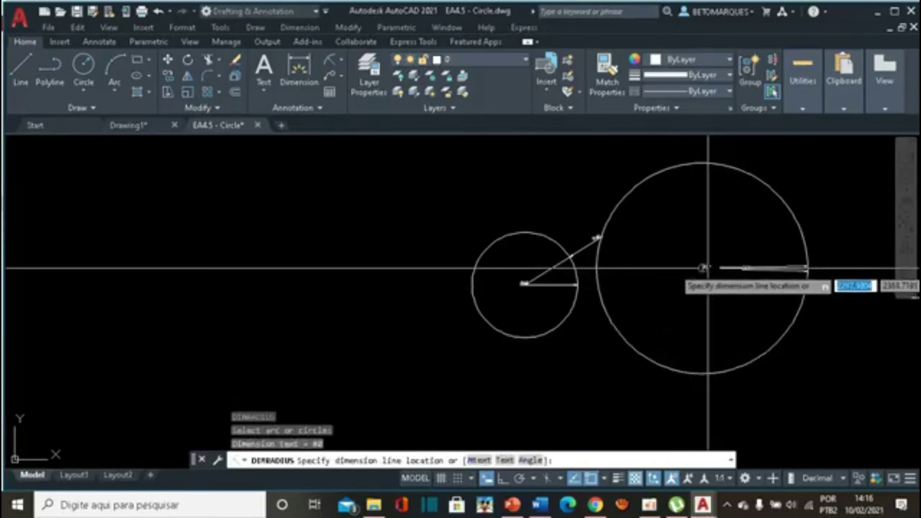
pyautogui.click(871, 366)
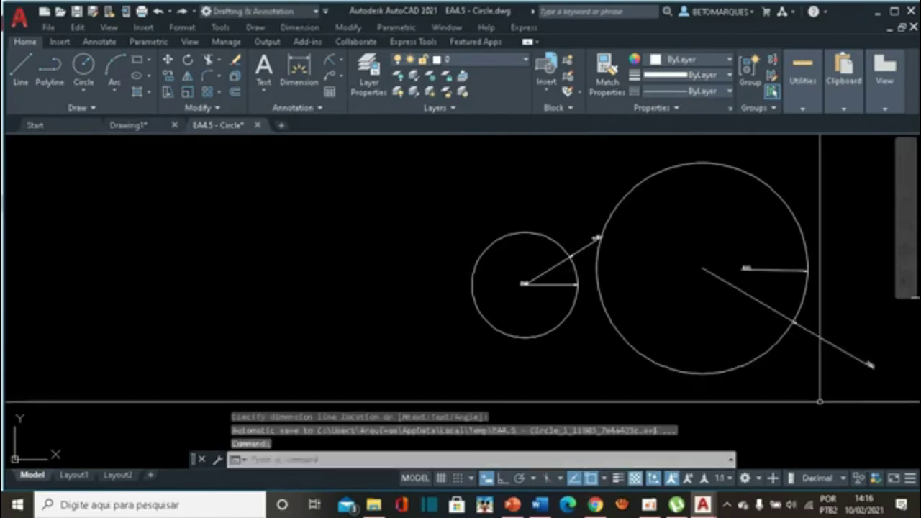
pyautogui.scroll(-5, 821, 399)
pyautogui.scroll(8, 820, 400)
pyautogui.scroll(-2, 835, 365)
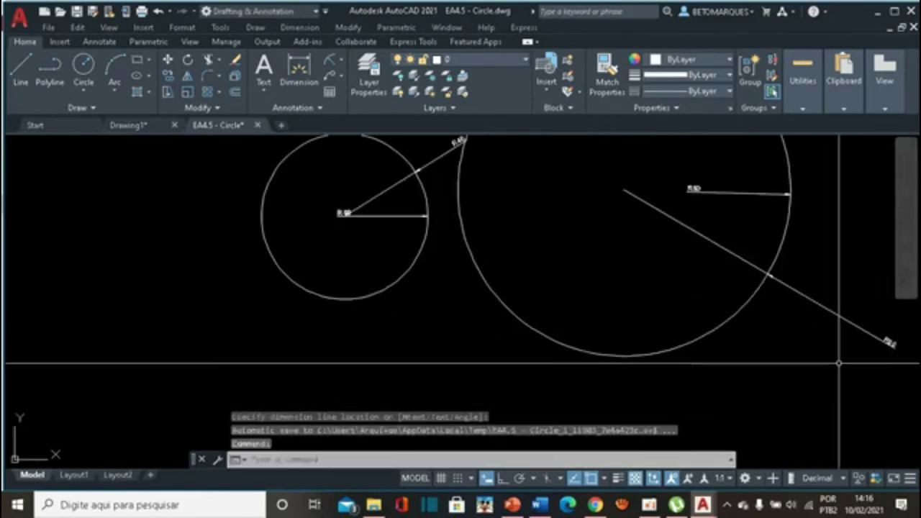
pyautogui.scroll(2, 720, 339)
pyautogui.scroll(3, 561, 292)
pyautogui.scroll(3, 533, 283)
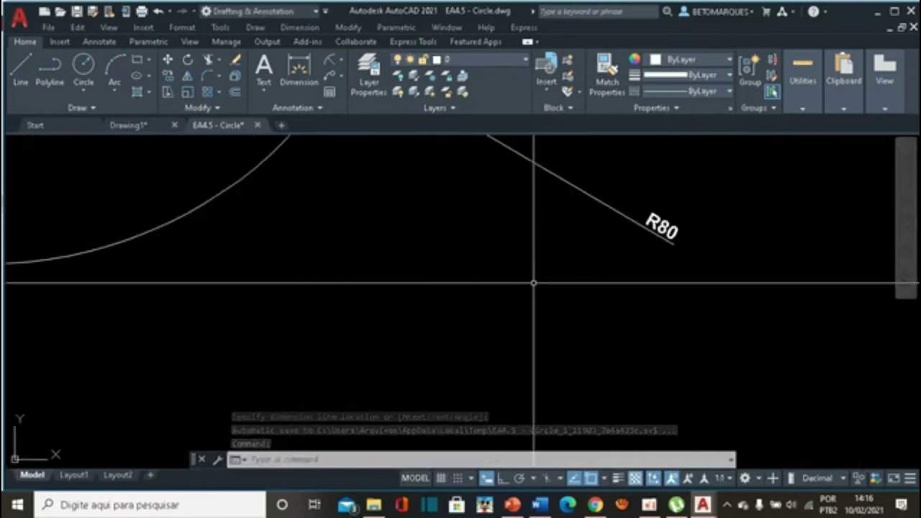
pyautogui.scroll(-2, 792, 283)
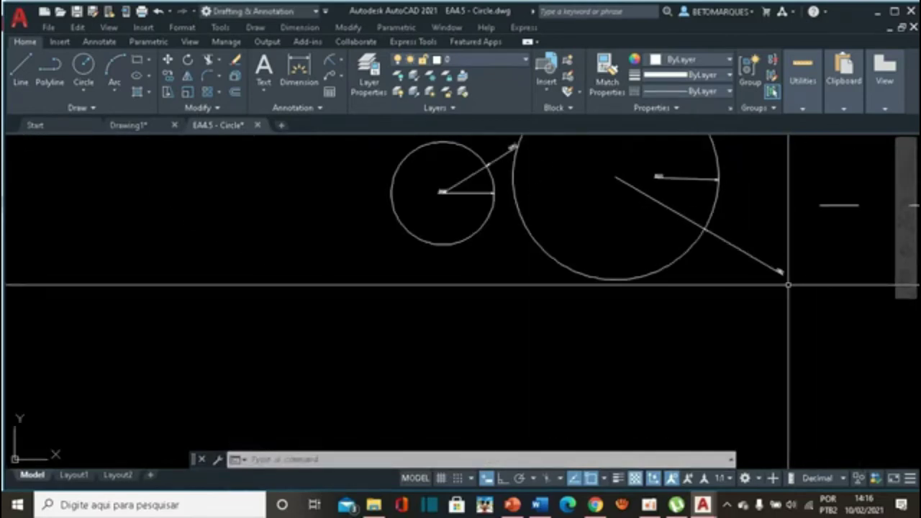
pyautogui.scroll(-2, 790, 282)
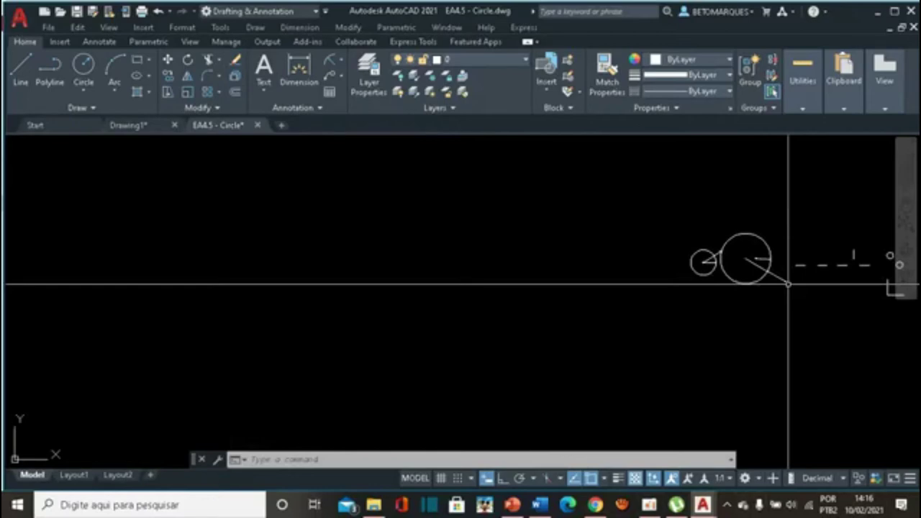
pyautogui.scroll(2, 789, 284)
pyautogui.scroll(2, 892, 302)
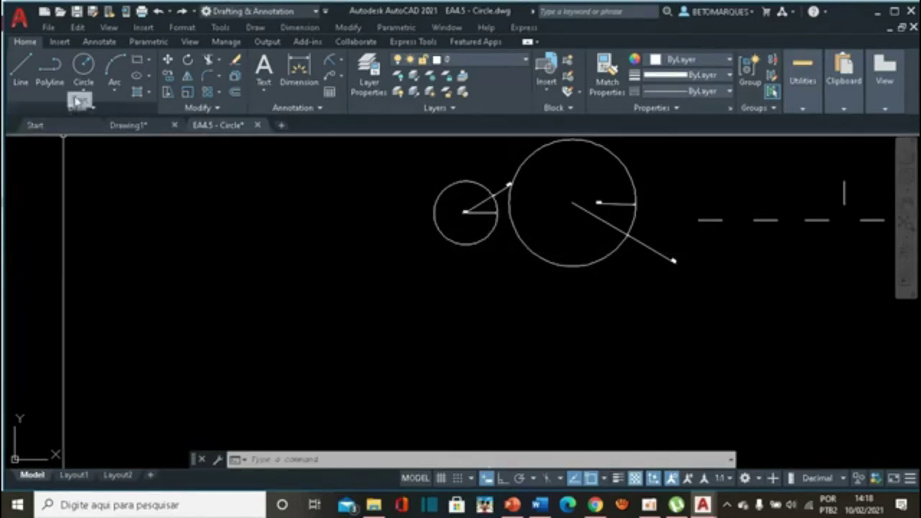
# Draw a centre-diameter circle of diameter 80 directly below the small R40 circle.
pyautogui.click(88, 103)
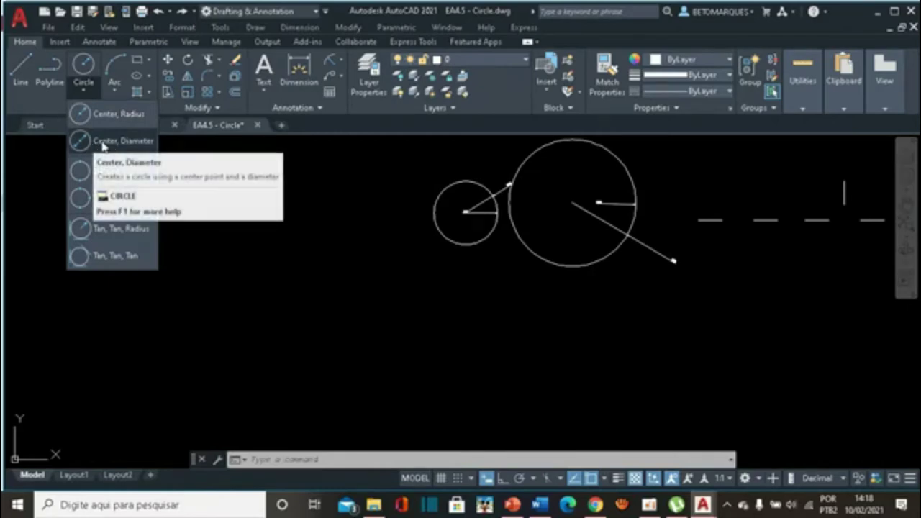
pyautogui.moveTo(122, 141)
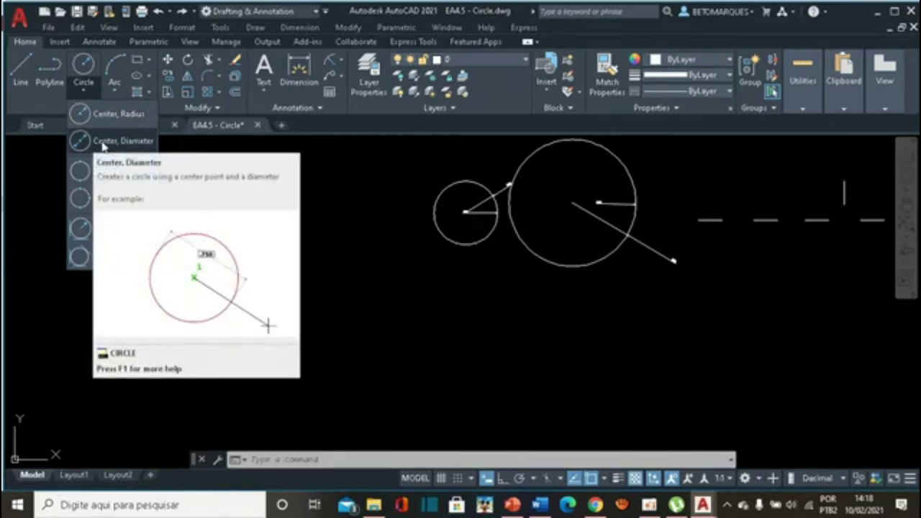
pyautogui.click(103, 144)
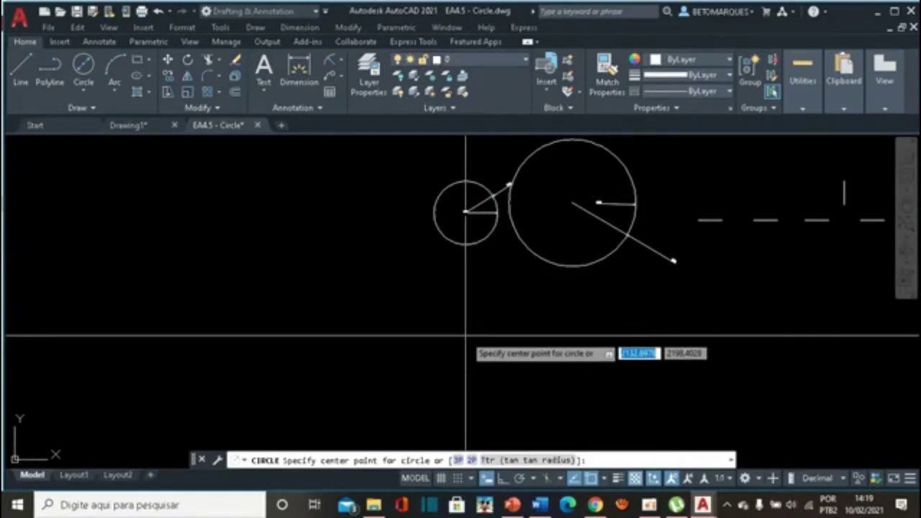
pyautogui.click(467, 335)
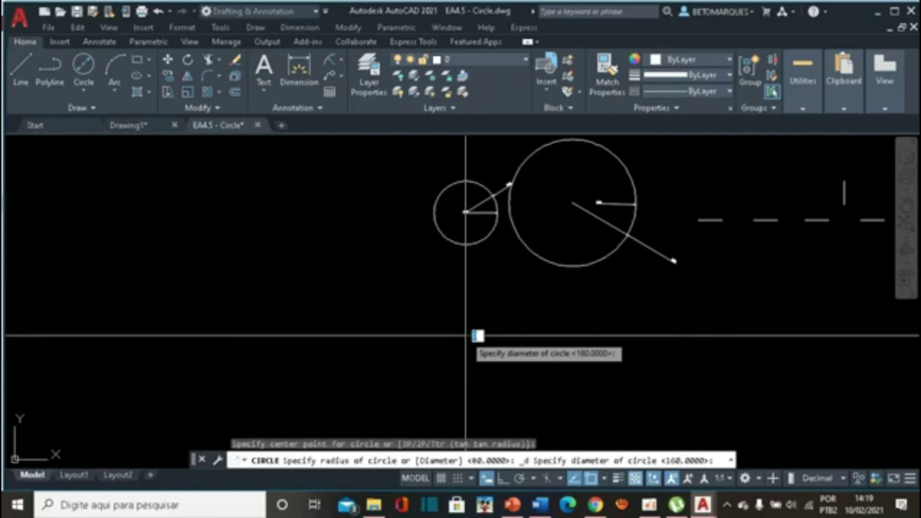
pyautogui.write('80')
pyautogui.press('Return')
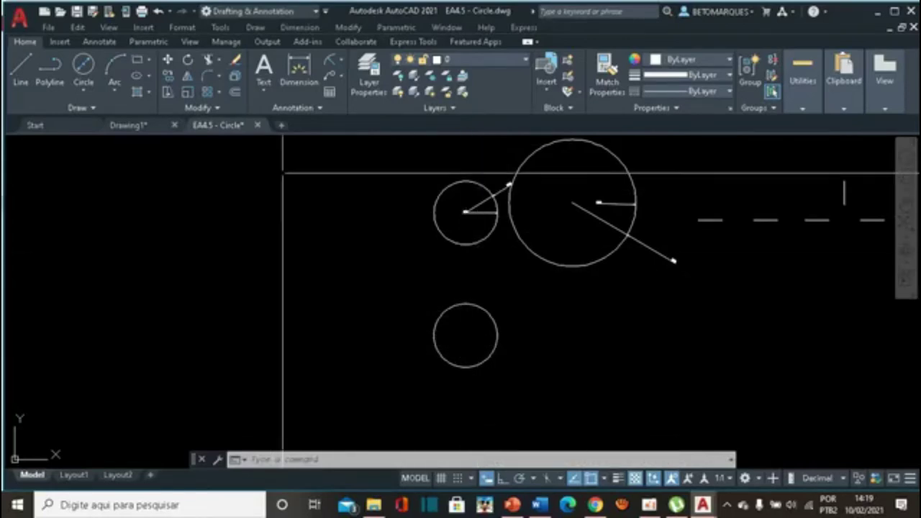
# Add a Ø80 diameter dimension to the lower circle with its label inside the circle.
pyautogui.click(341, 60)
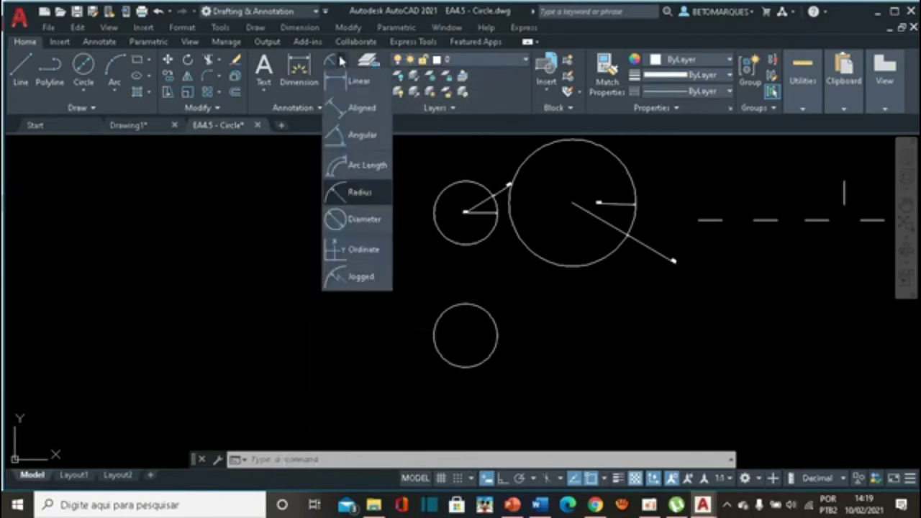
pyautogui.click(354, 223)
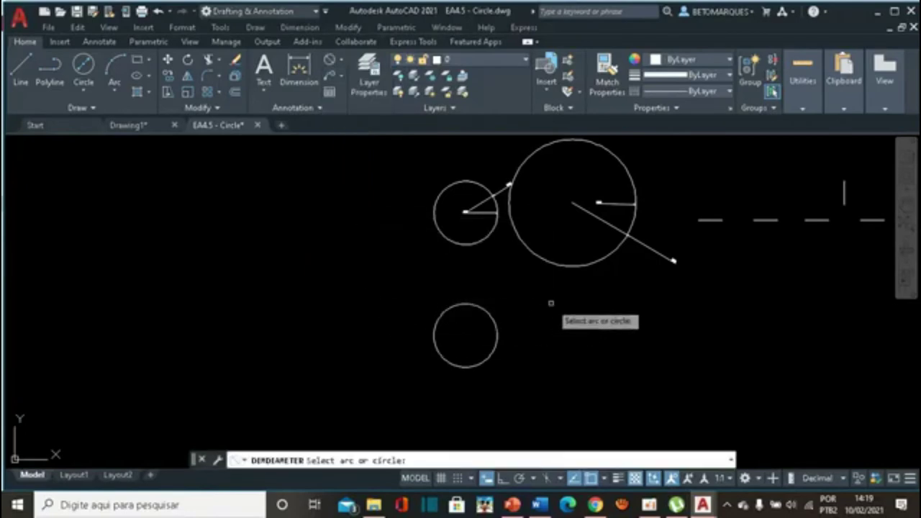
pyautogui.scroll(-5, 552, 303)
pyautogui.scroll(9, 551, 303)
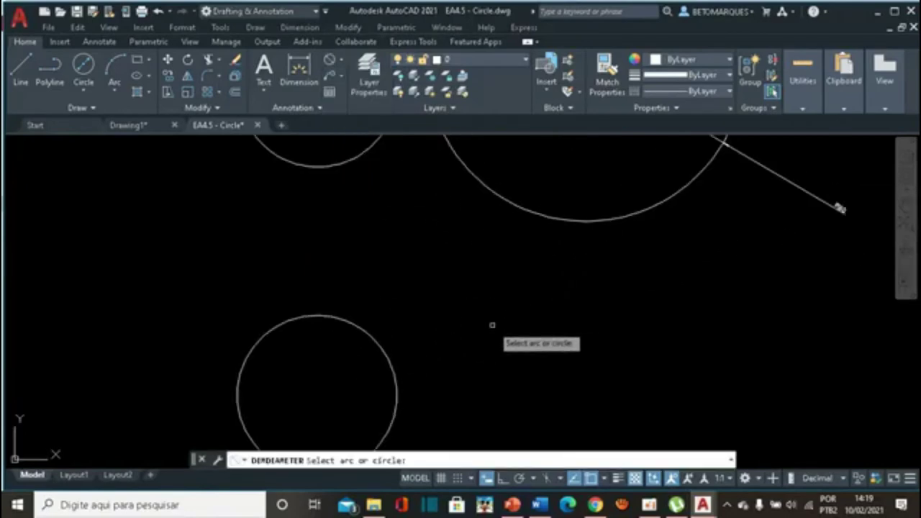
pyautogui.moveTo(493, 327); pyautogui.dragTo(730, 154, button='middle')
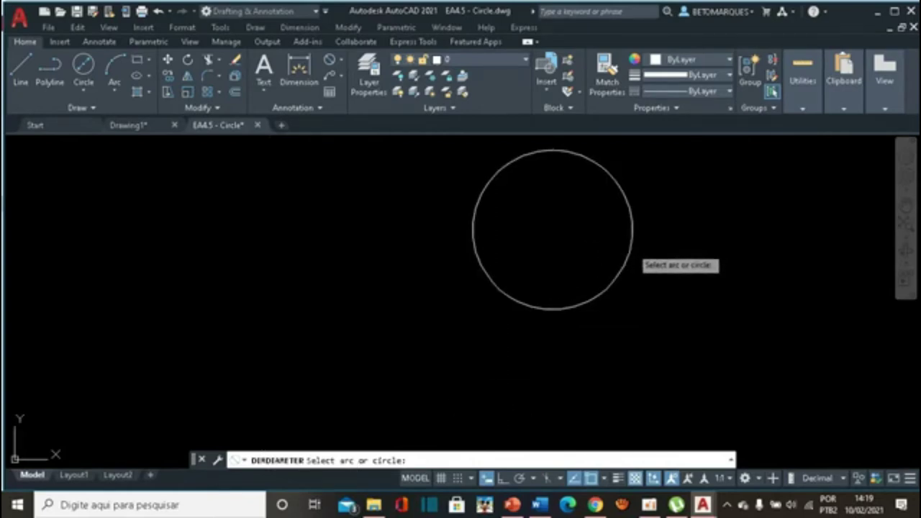
pyautogui.click(632, 247)
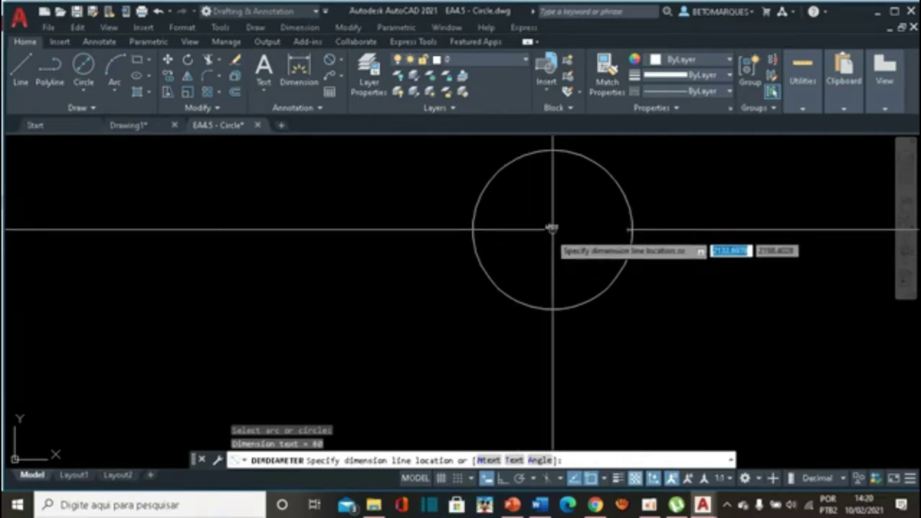
pyautogui.click(552, 229)
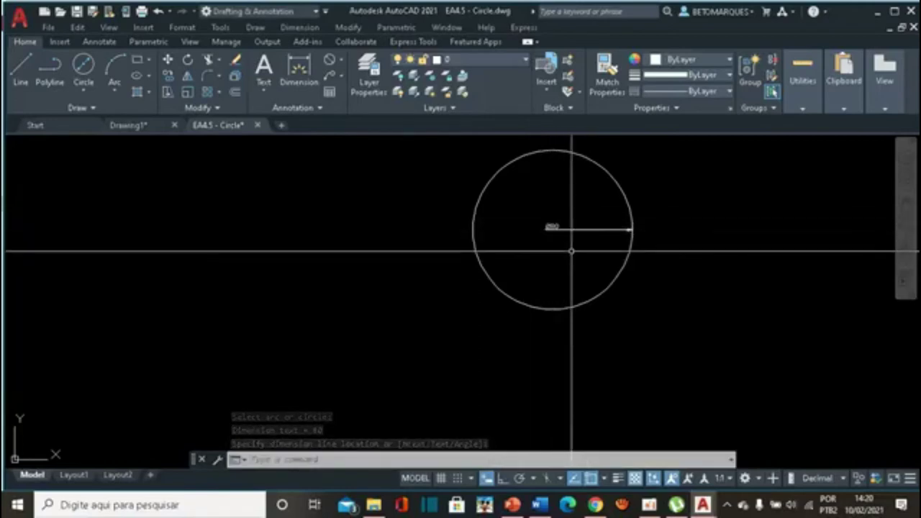
pyautogui.scroll(3, 537, 253)
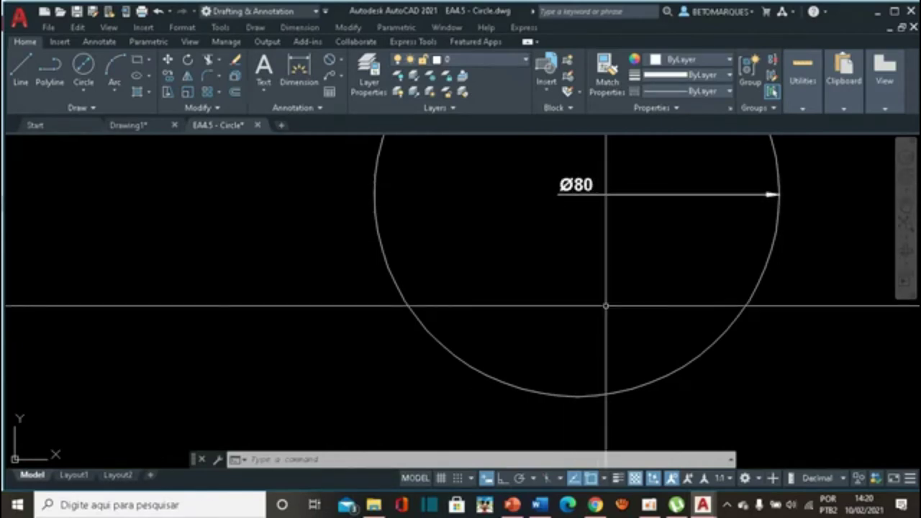
pyautogui.scroll(2, 606, 306)
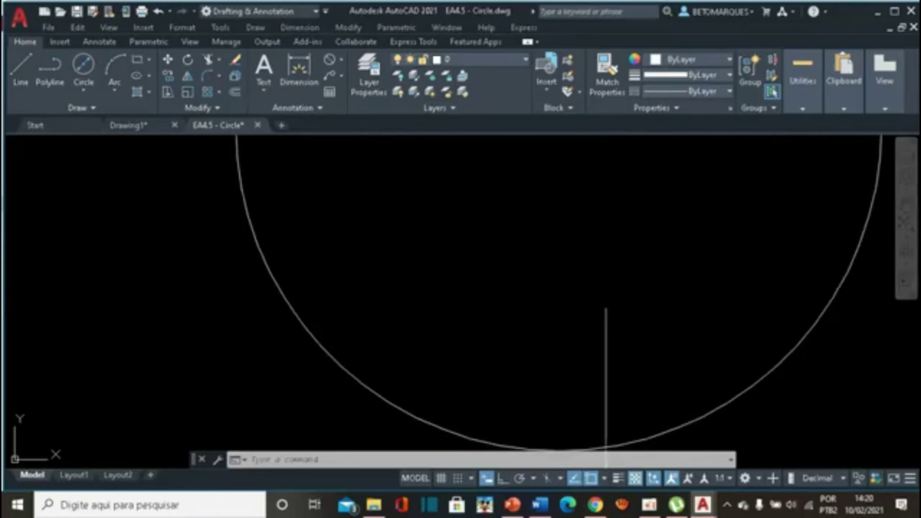
pyautogui.scroll(-2, 607, 306)
pyautogui.scroll(-4, 606, 306)
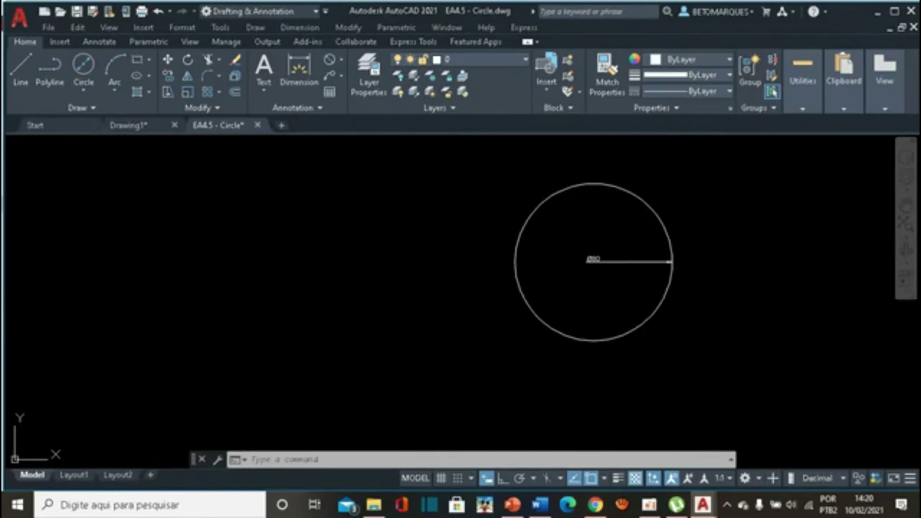
pyautogui.press('Escape')
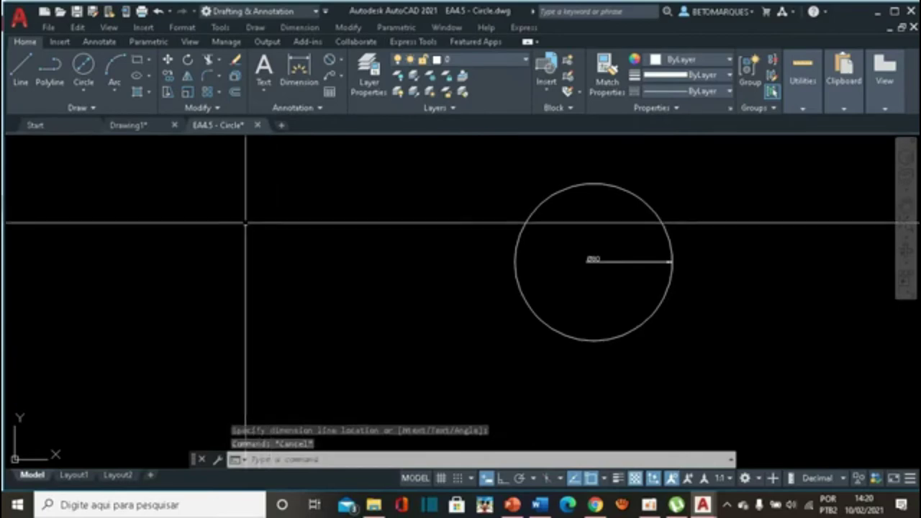
pyautogui.scroll(-4, 288, 247)
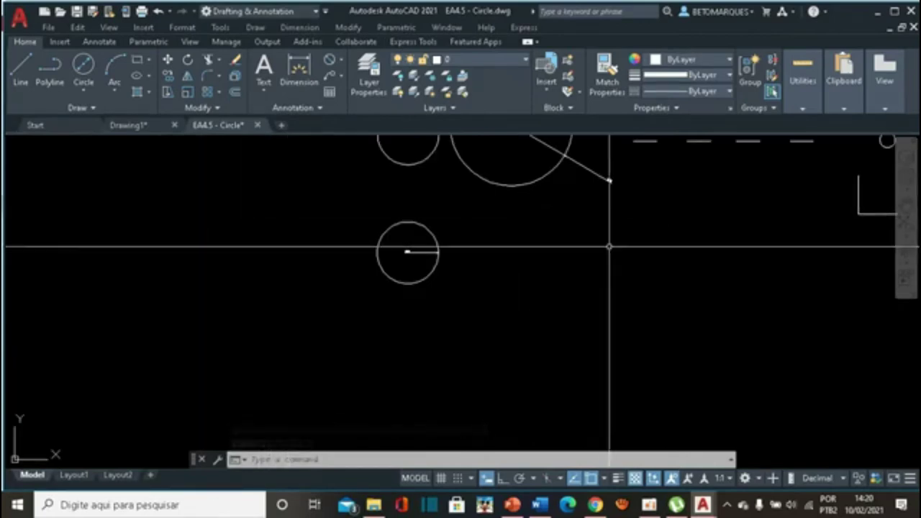
# Draw a diameter-160 circle centred to the right of the Ø80 circle using Center, Diameter.
pyautogui.moveTo(609, 248); pyautogui.dragTo(601, 330, button='middle')
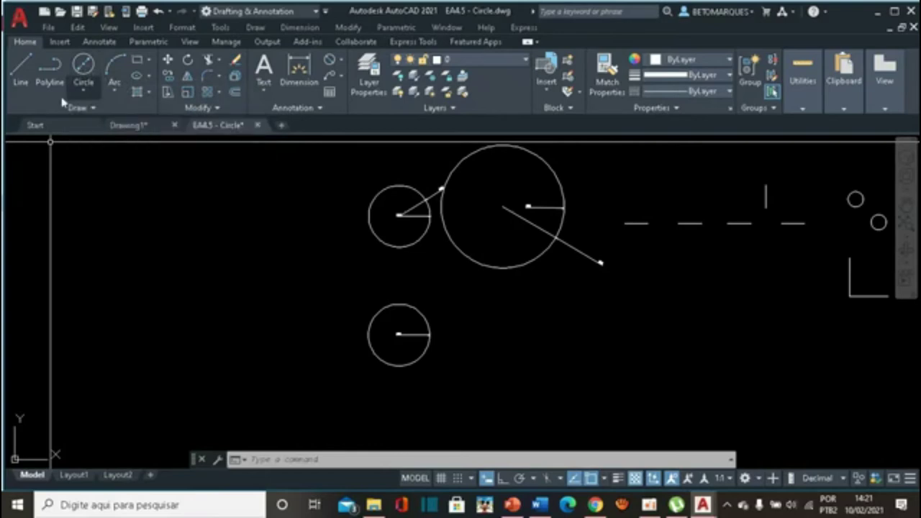
pyautogui.click(83, 92)
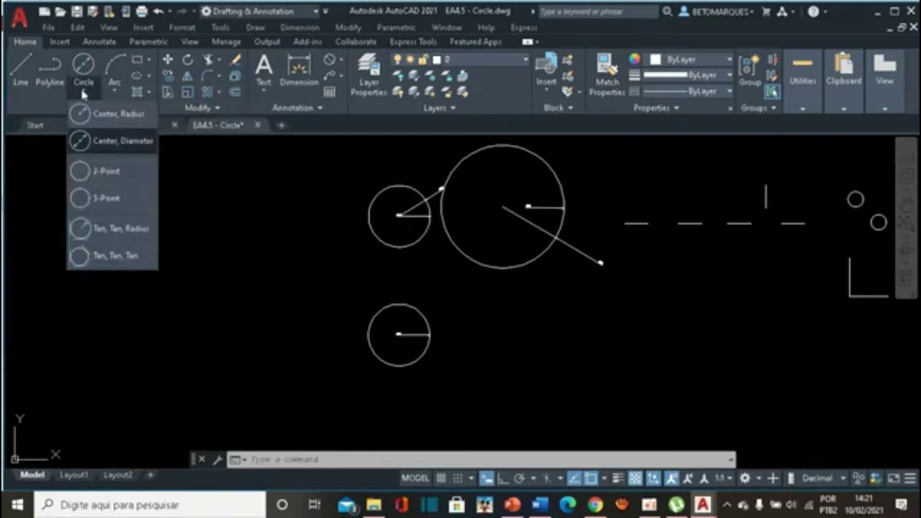
pyautogui.click(86, 141)
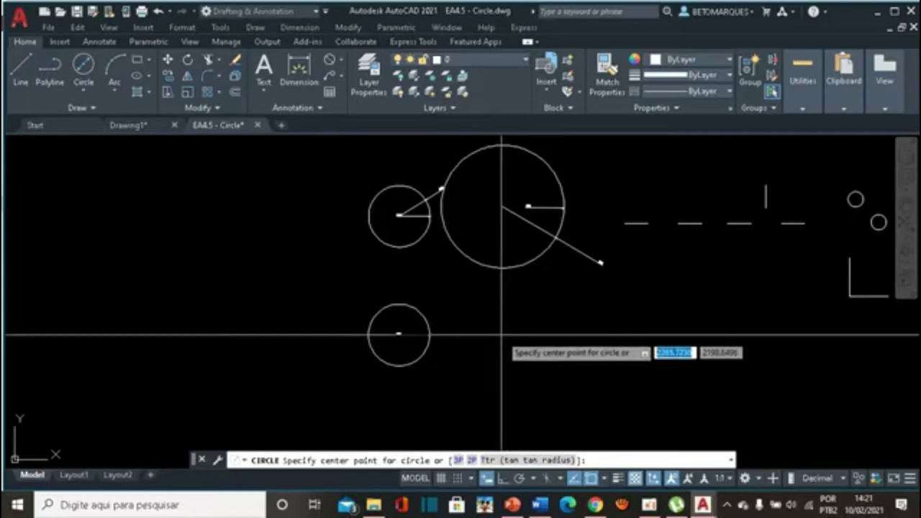
pyautogui.click(502, 334)
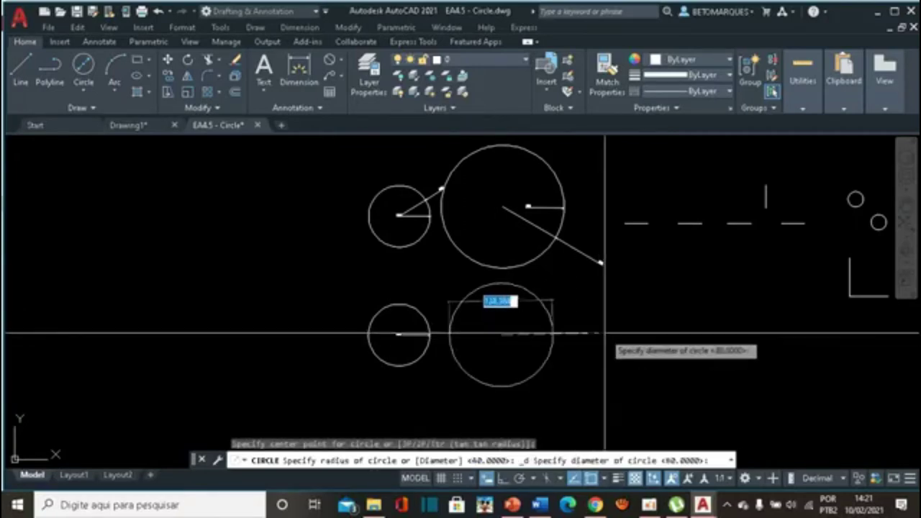
pyautogui.write('100')
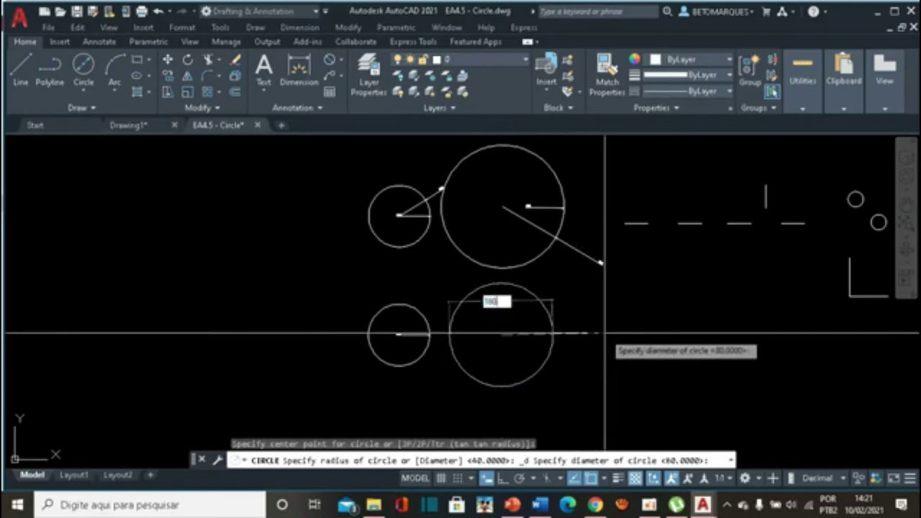
pyautogui.press('Return')
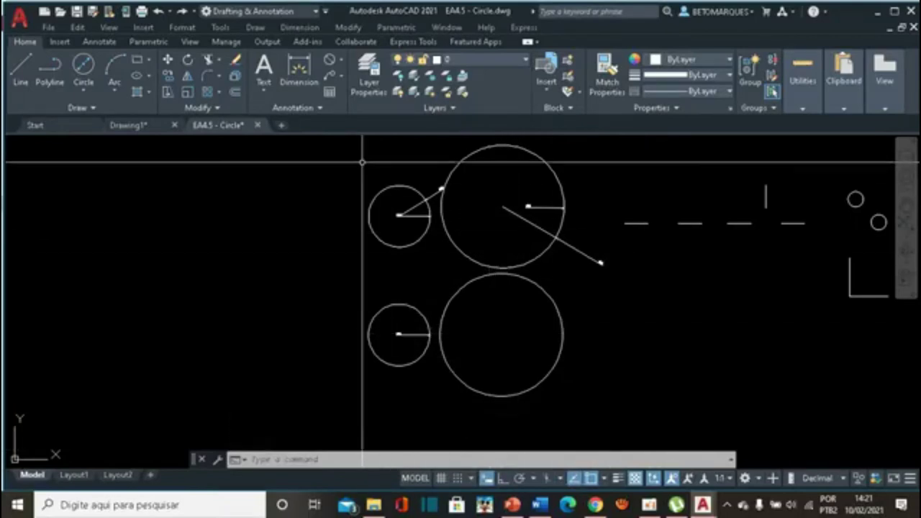
# Place a Ø160 diameter dimension on the lower large circle, then repeat the diameter dimension command.
pyautogui.click(341, 65)
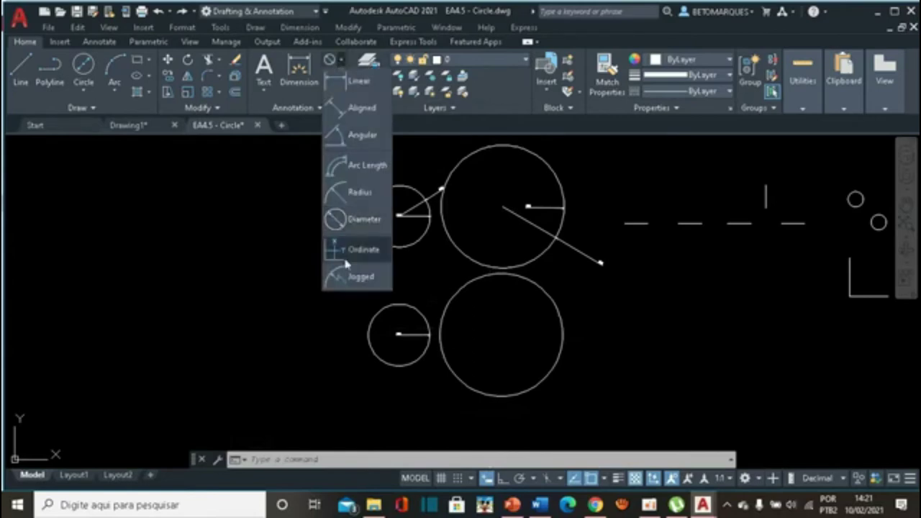
pyautogui.click(339, 224)
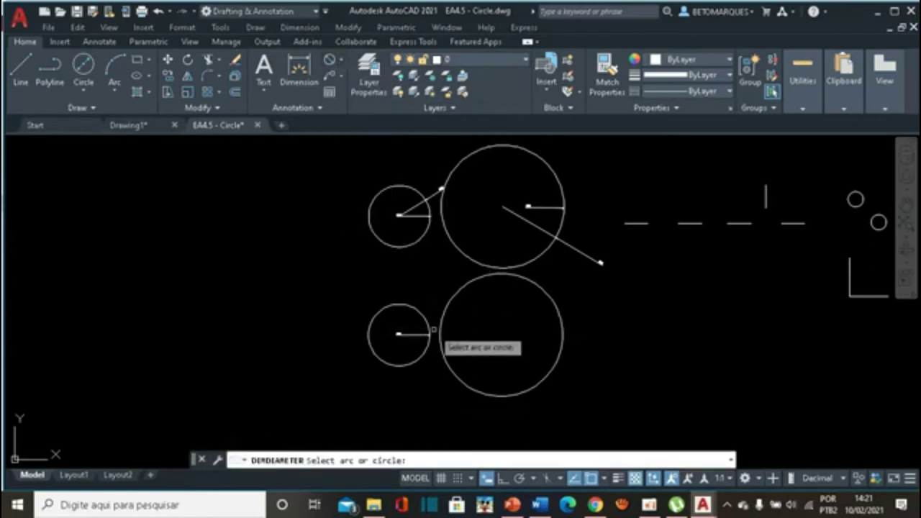
pyautogui.click(469, 284)
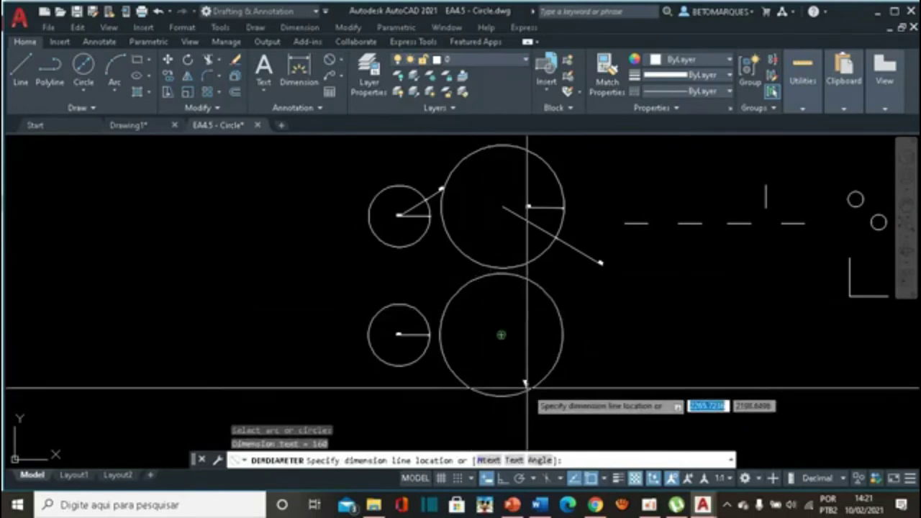
pyautogui.click(502, 333)
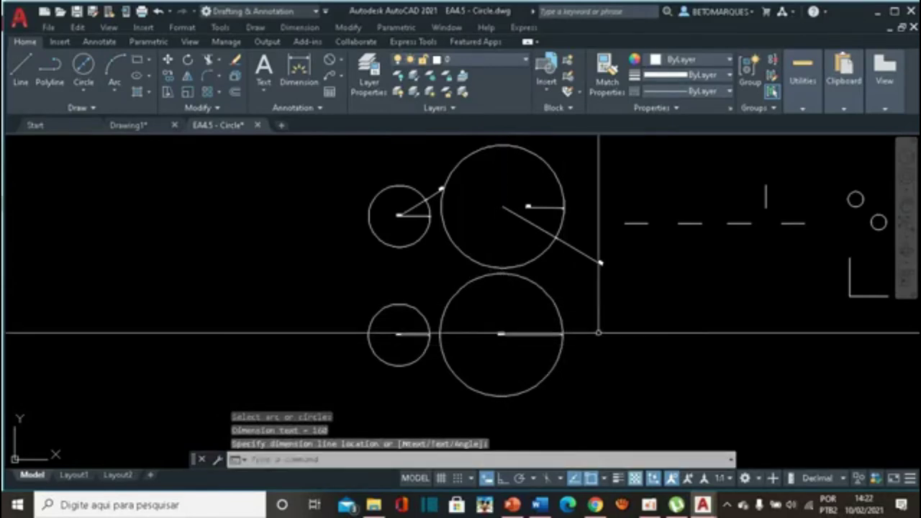
pyautogui.scroll(-5, 601, 343)
pyautogui.scroll(5, 601, 344)
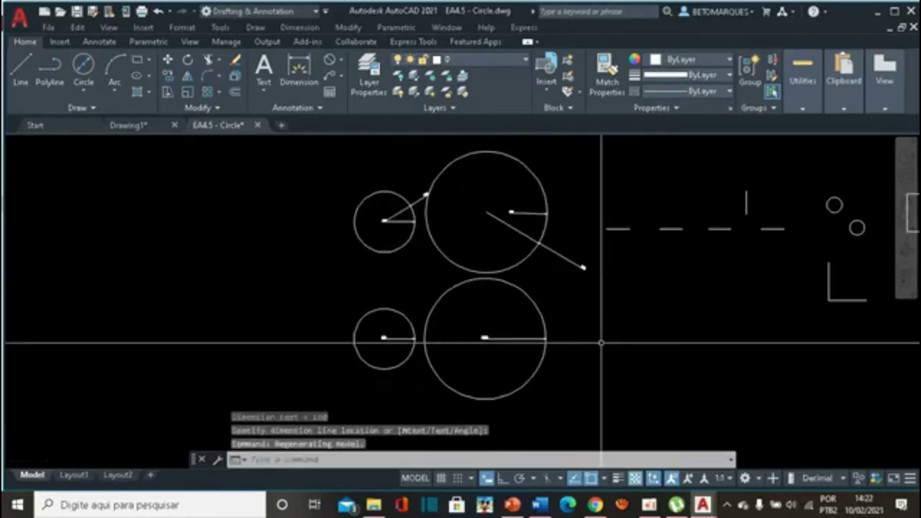
pyautogui.scroll(5, 598, 340)
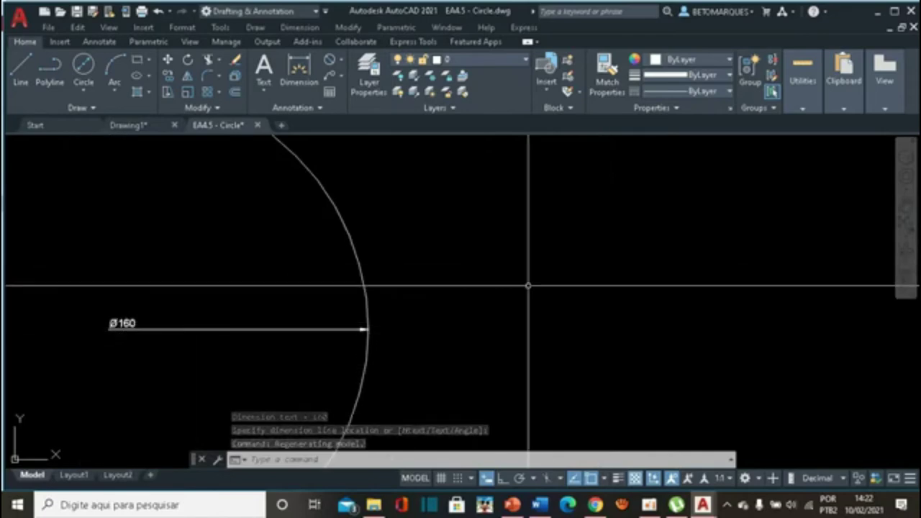
pyautogui.scroll(-2, 529, 282)
pyautogui.scroll(-2, 529, 286)
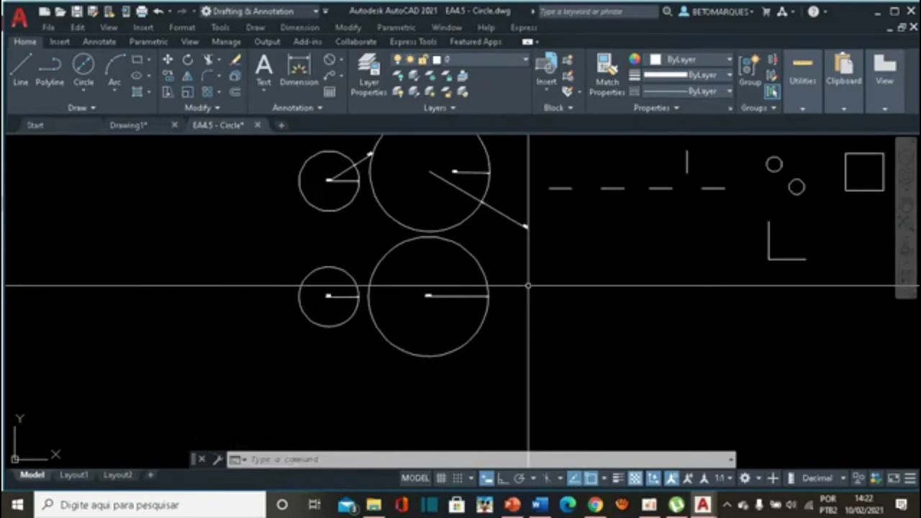
pyautogui.press('Return')
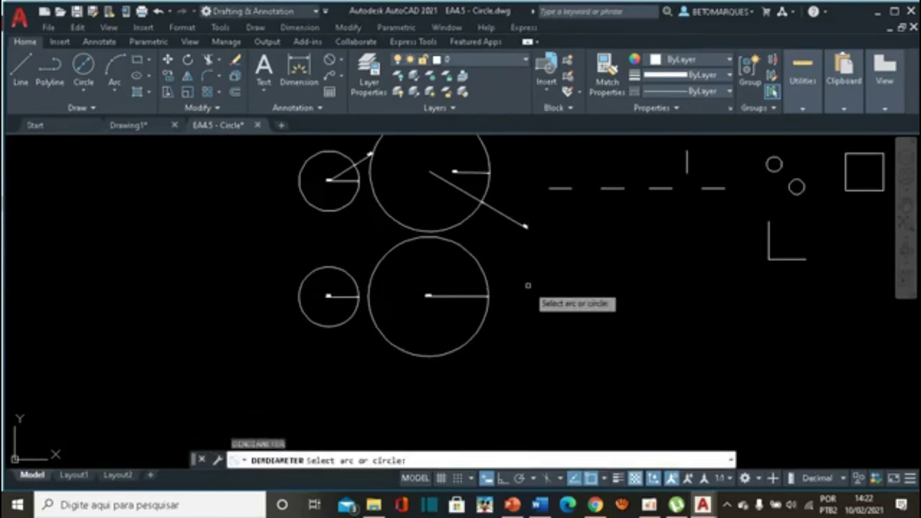
# Place a second diagonal Ø160 dimension with its label outside the large circle, then zoom to check it.
pyautogui.click(374, 274)
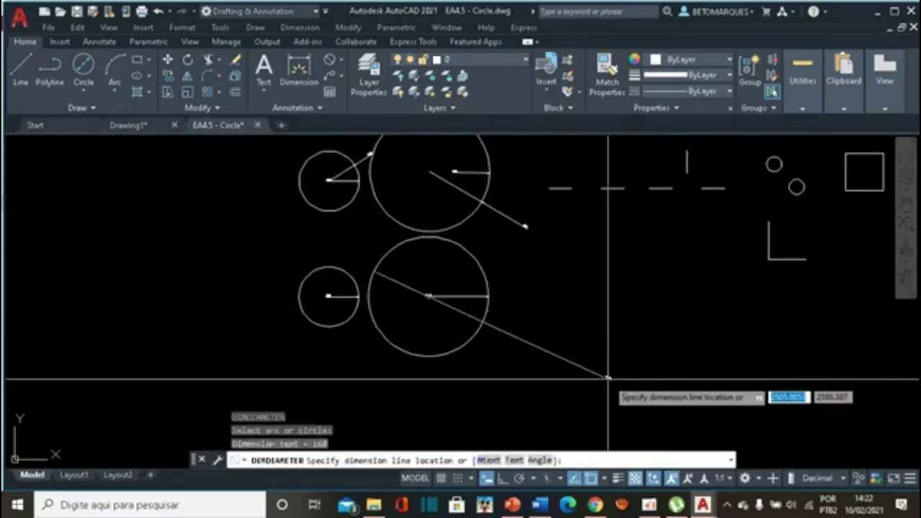
pyautogui.click(548, 348)
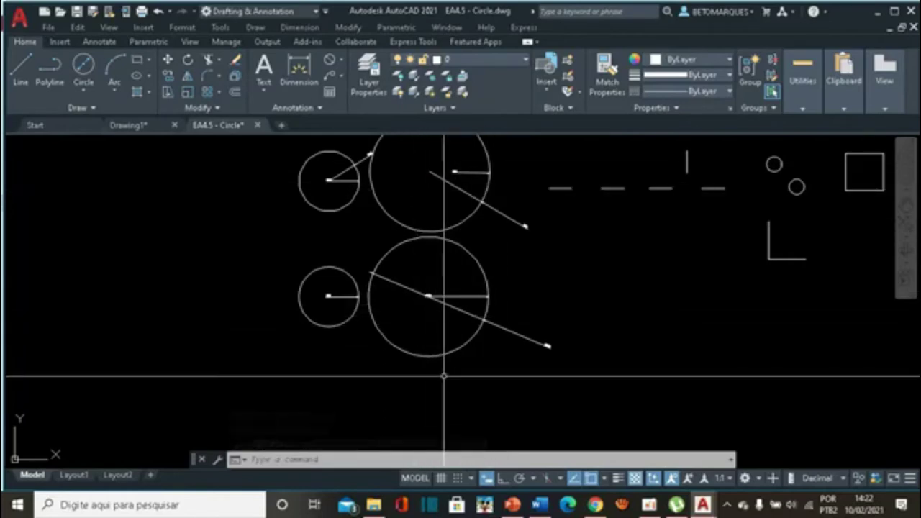
pyautogui.scroll(5, 475, 193)
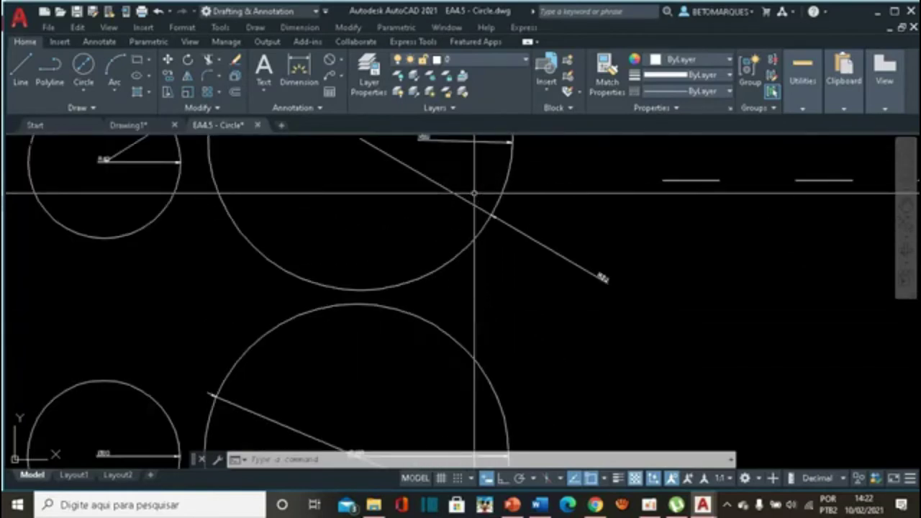
pyautogui.moveTo(473, 196); pyautogui.dragTo(499, 355, button='middle')
pyautogui.scroll(-2, 510, 360)
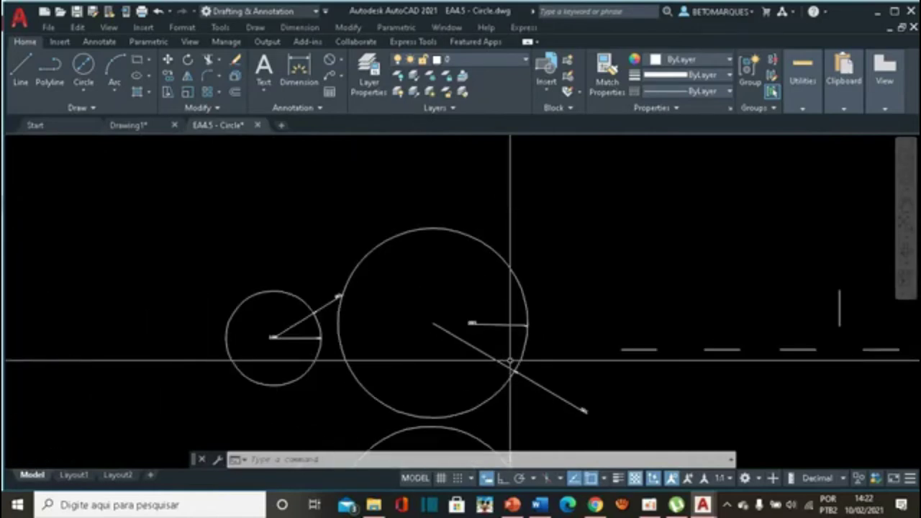
pyautogui.scroll(4, 510, 361)
pyautogui.scroll(-3, 454, 294)
pyautogui.scroll(-4, 455, 295)
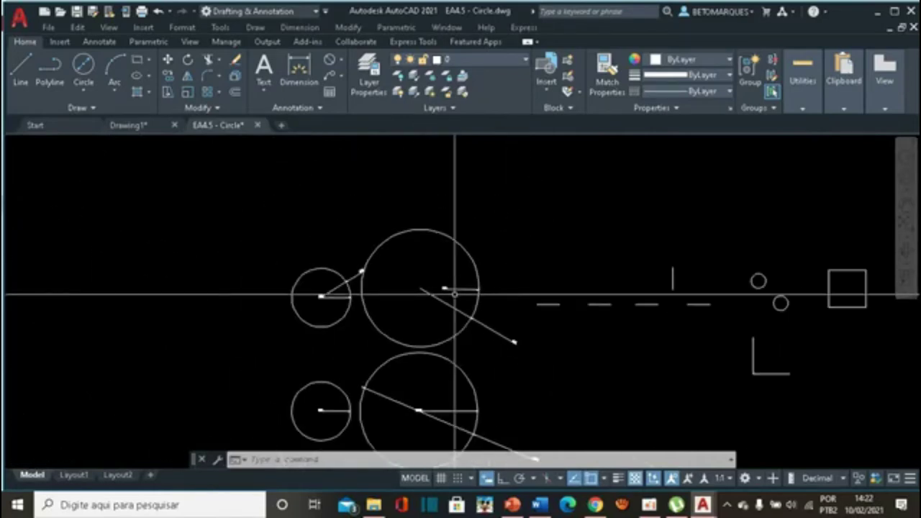
pyautogui.scroll(-2, 455, 295)
pyautogui.moveTo(515, 358); pyautogui.dragTo(566, 230, button='middle')
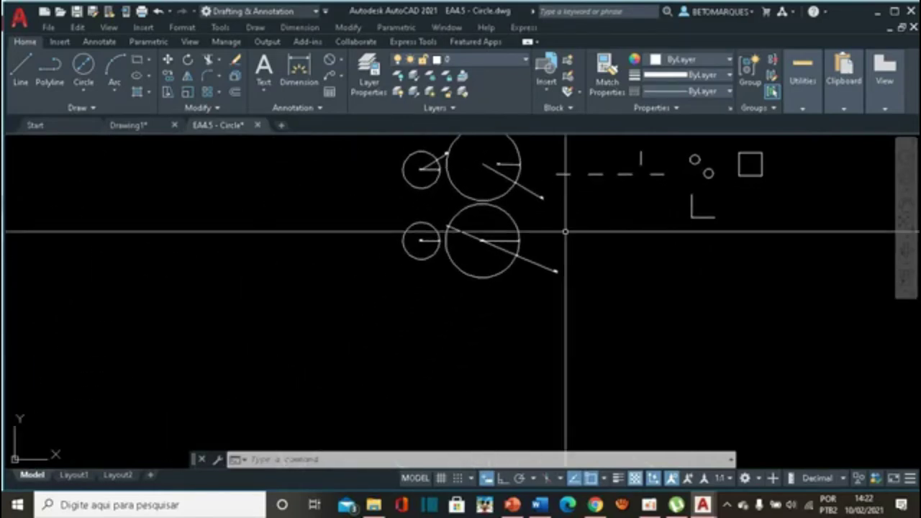
pyautogui.scroll(7, 566, 231)
pyautogui.scroll(4, 282, 264)
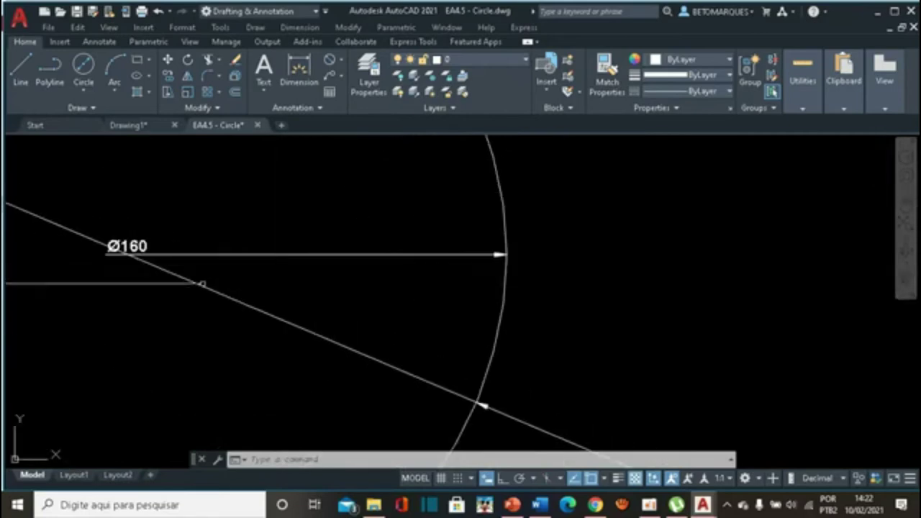
pyautogui.scroll(-3, 558, 254)
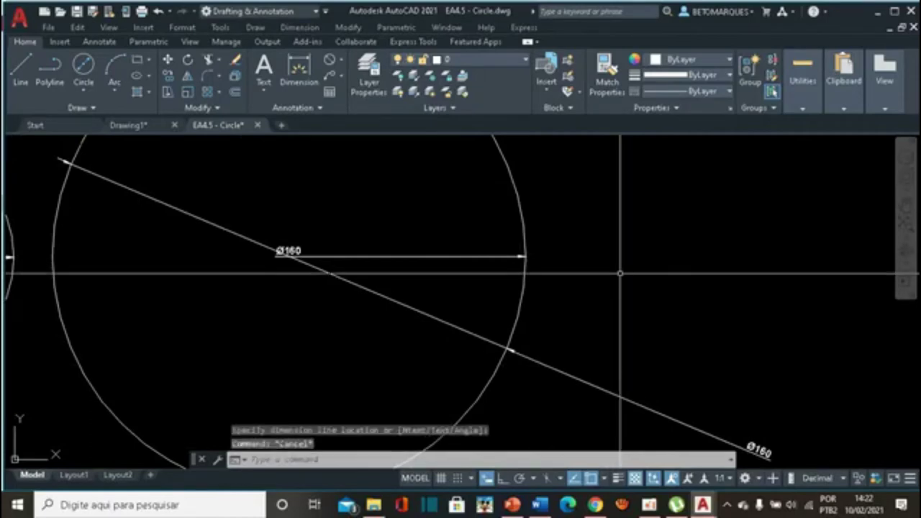
pyautogui.scroll(-2, 533, 260)
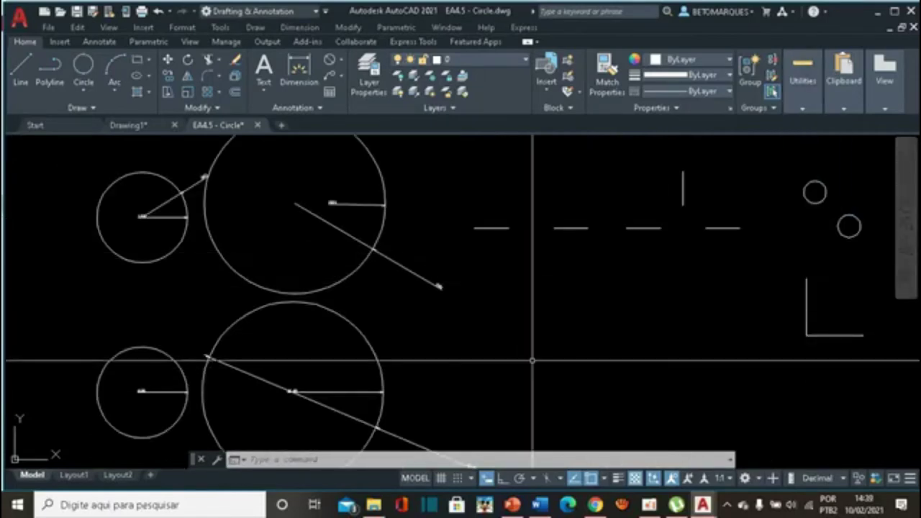
pyautogui.scroll(-1, 544, 270)
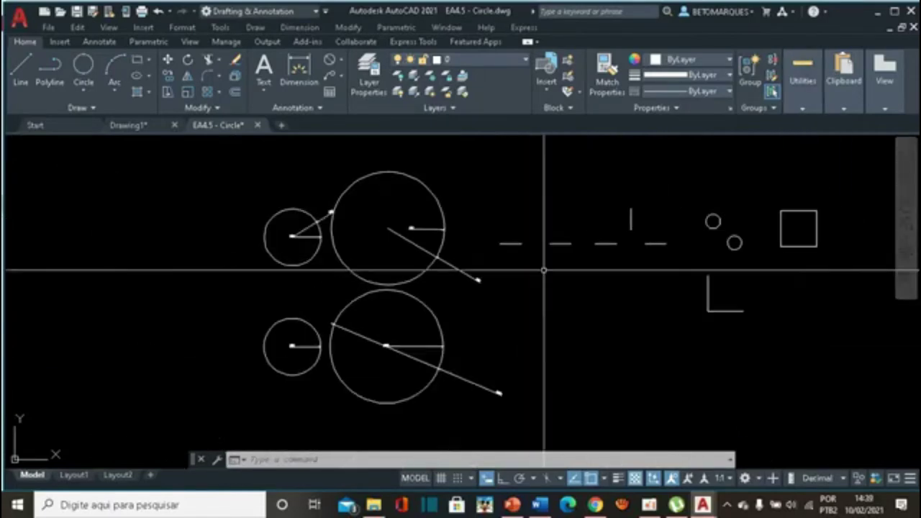
pyautogui.click(84, 89)
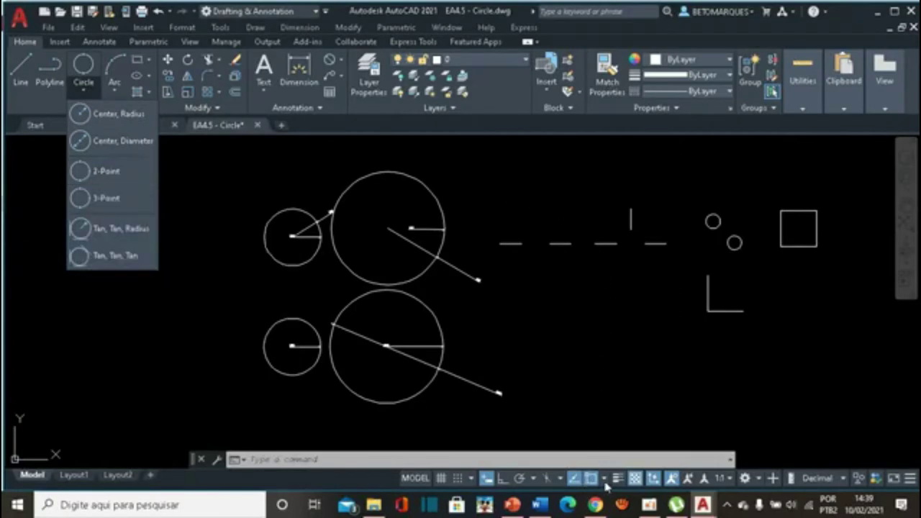
pyautogui.click(606, 477)
pyautogui.click(605, 478)
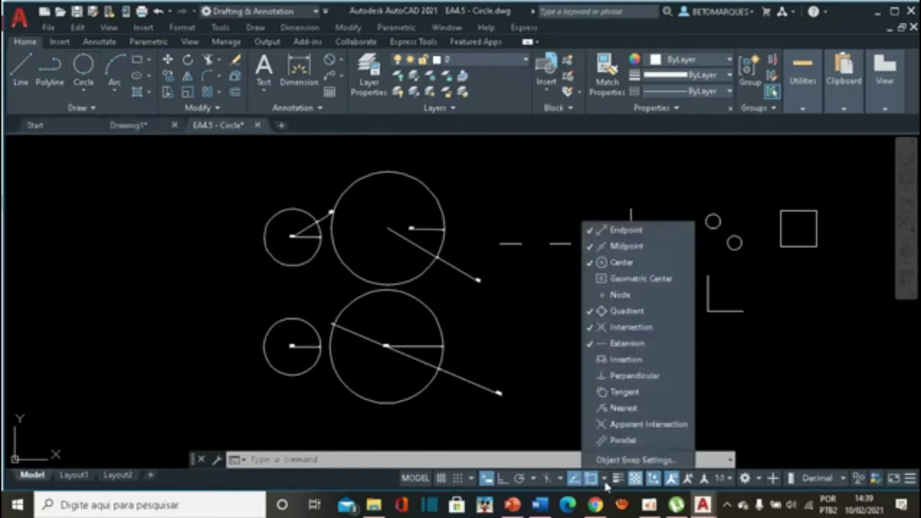
pyautogui.click(526, 348)
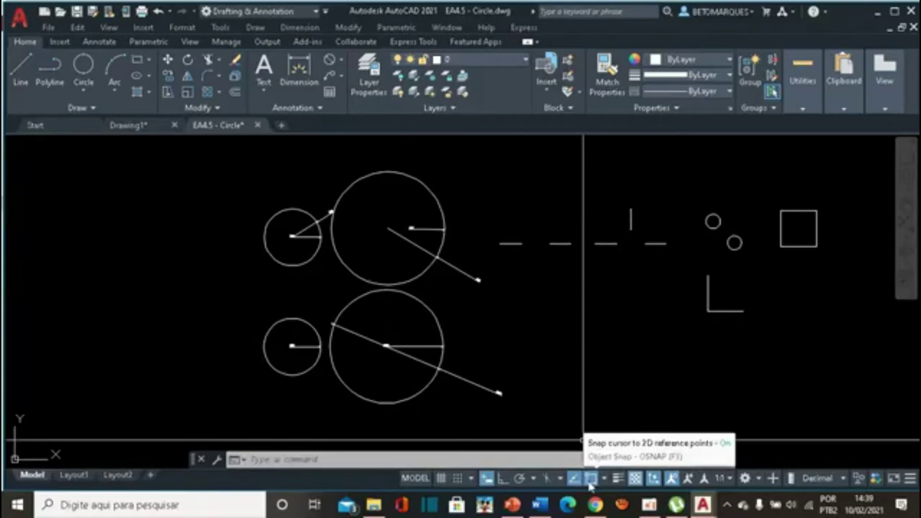
pyautogui.click(605, 479)
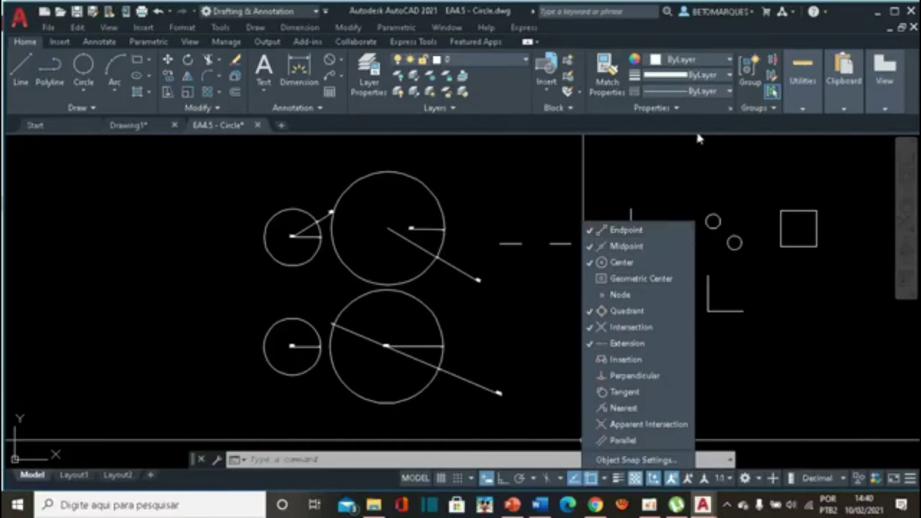
pyautogui.click(696, 170)
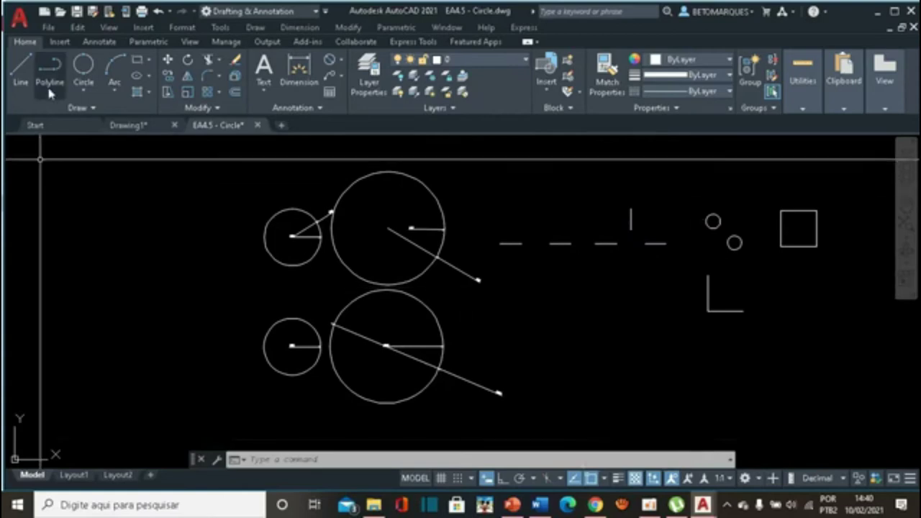
# Start the 2-Point circle method, then zoom extents and zoom in on the dashed lines.
pyautogui.click(81, 65)
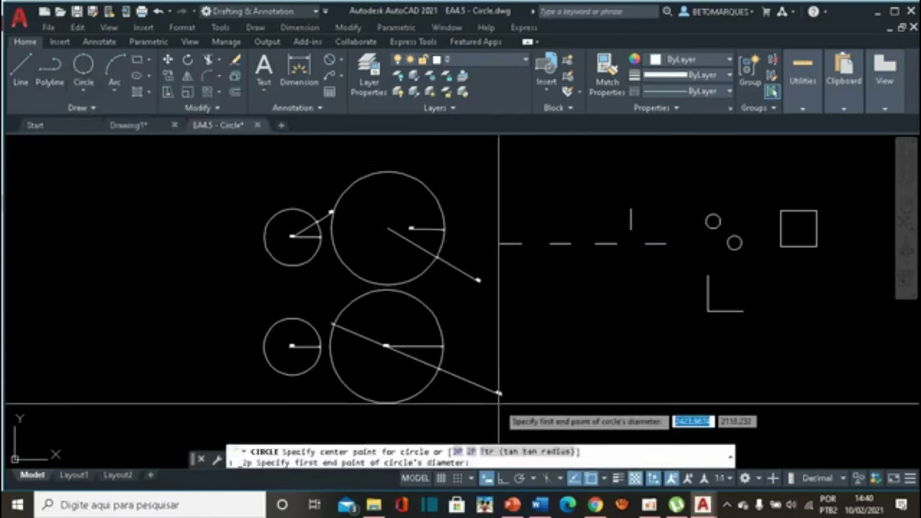
pyautogui.scroll(5, 516, 334)
pyautogui.scroll(-5, 516, 335)
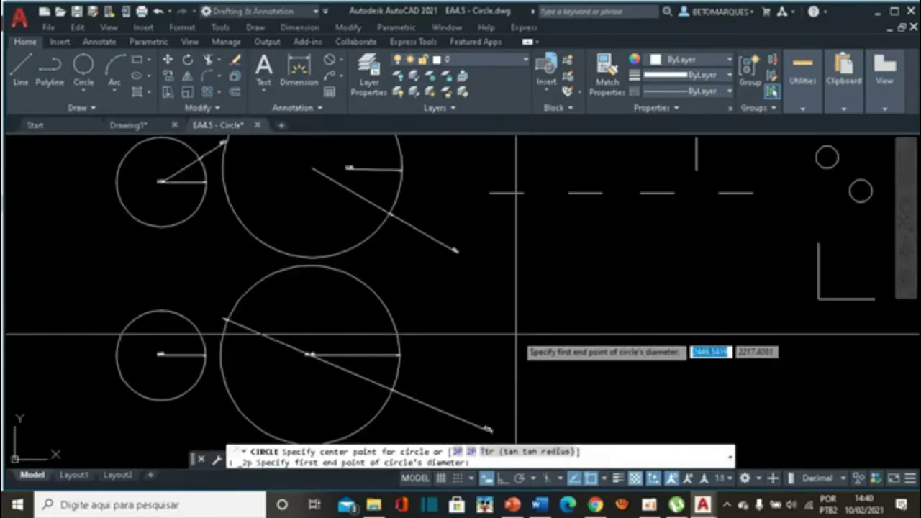
pyautogui.middleClick(523, 278)
pyautogui.middleClick(523, 278)
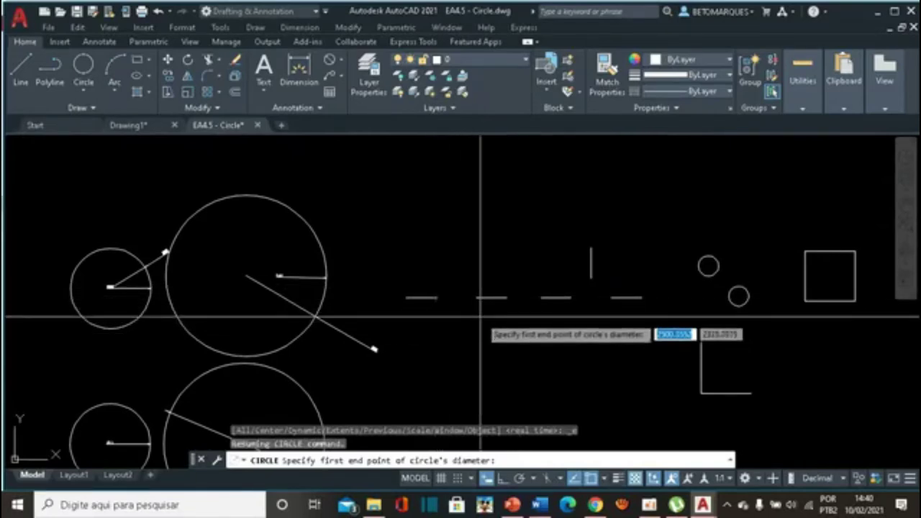
pyautogui.scroll(-3, 504, 327)
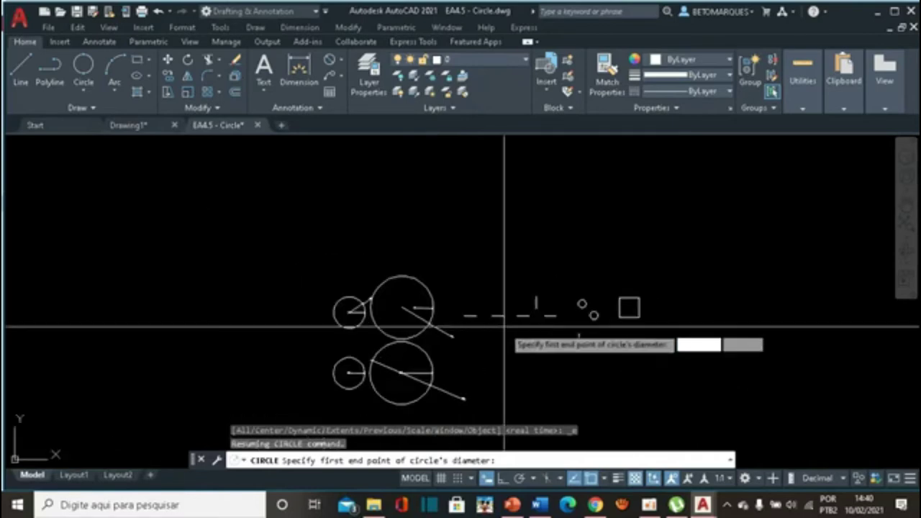
pyautogui.scroll(5, 504, 327)
pyautogui.scroll(2, 504, 327)
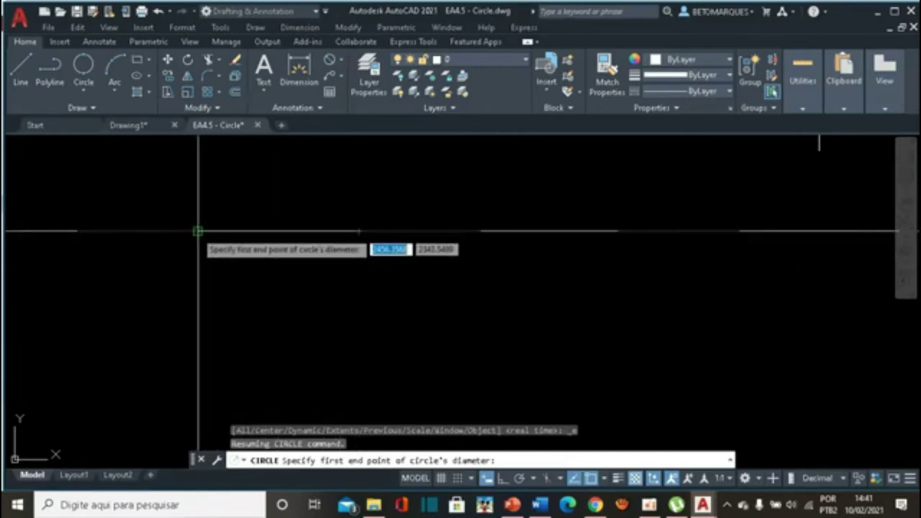
# Draw a circle whose diameter runs between the inner endpoints of the two collinear dashed lines.
pyautogui.click(198, 231)
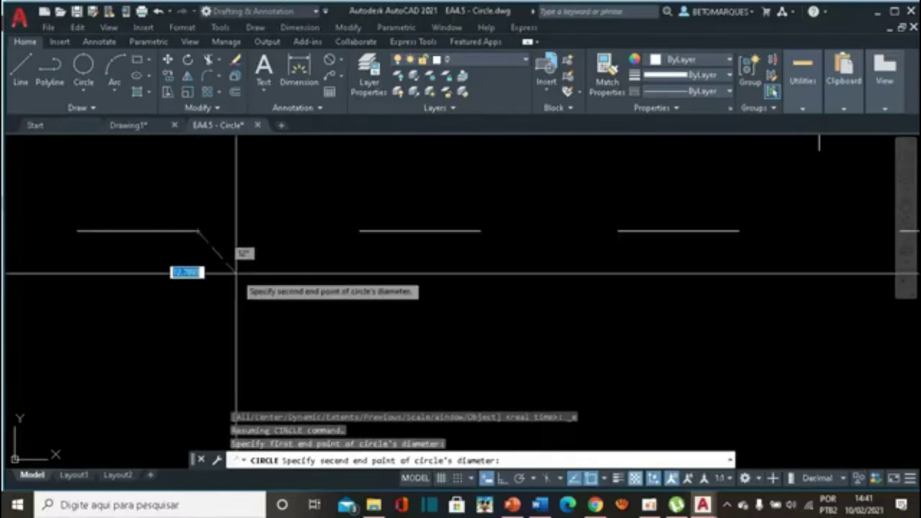
pyautogui.click(363, 232)
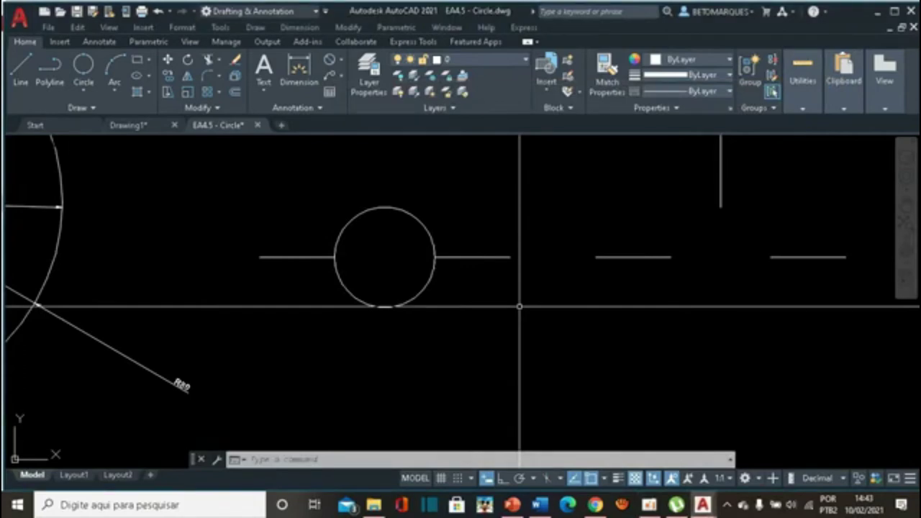
# Draw a 3-Point circle through the two horizontal lines' inner ends and the vertical line's end.
pyautogui.click(84, 95)
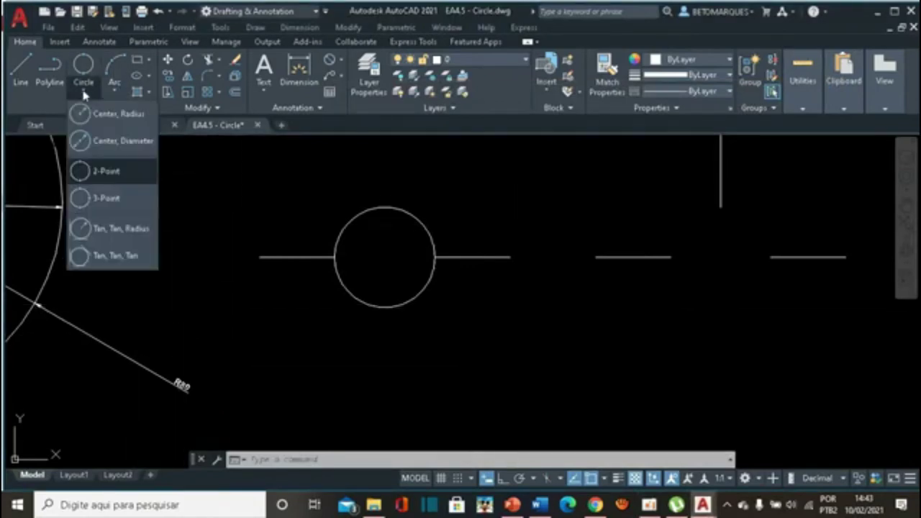
pyautogui.click(90, 198)
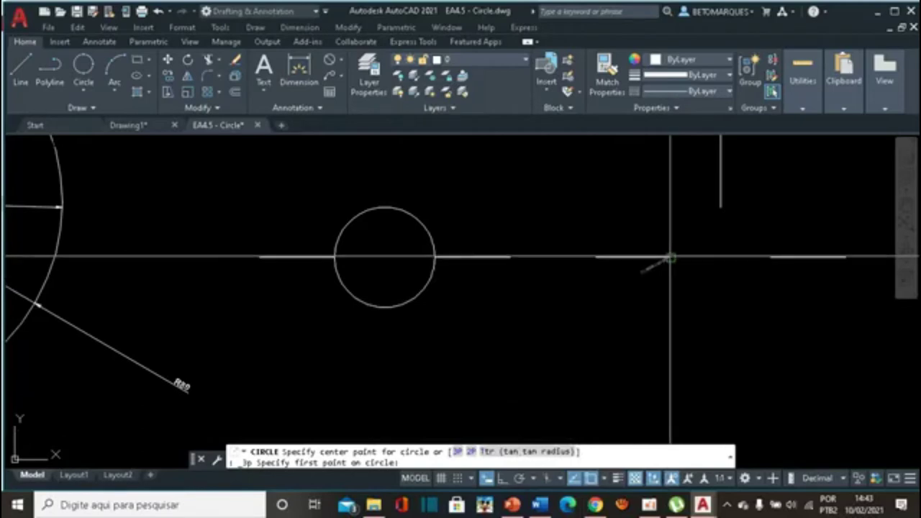
pyautogui.click(671, 258)
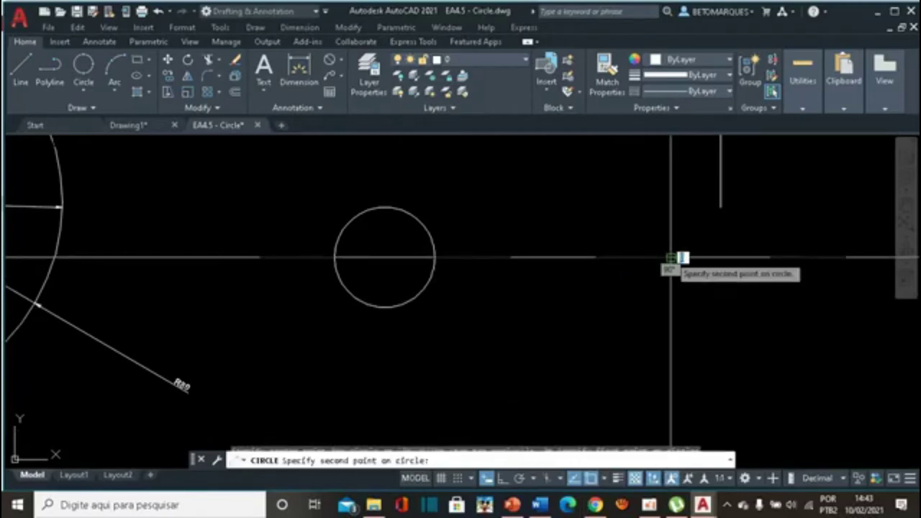
pyautogui.click(720, 208)
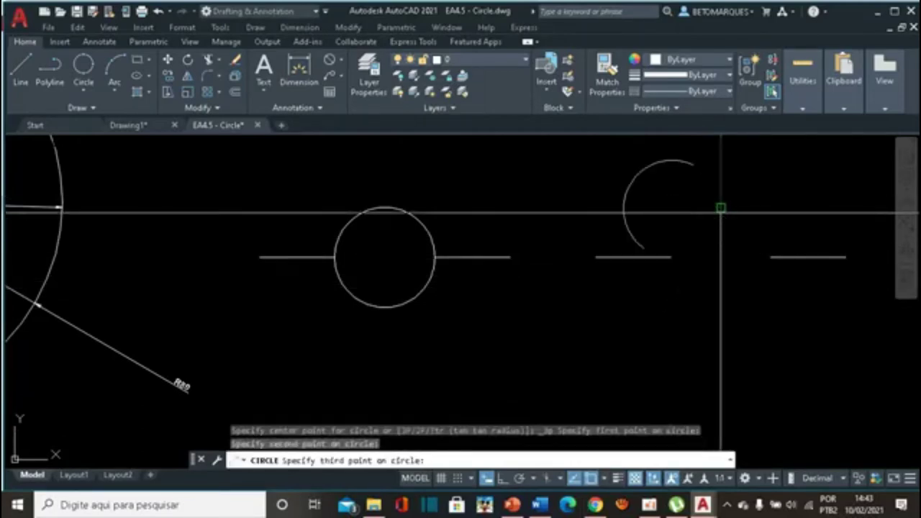
pyautogui.click(771, 257)
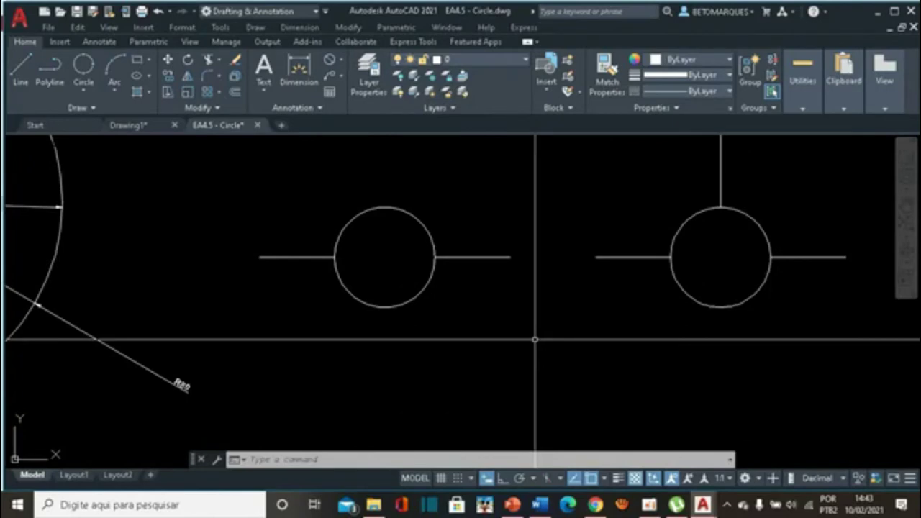
# Draw a radius-20 Tan, Tan, Radius circle touching both the upper and lower small circles.
pyautogui.scroll(-6, 439, 274)
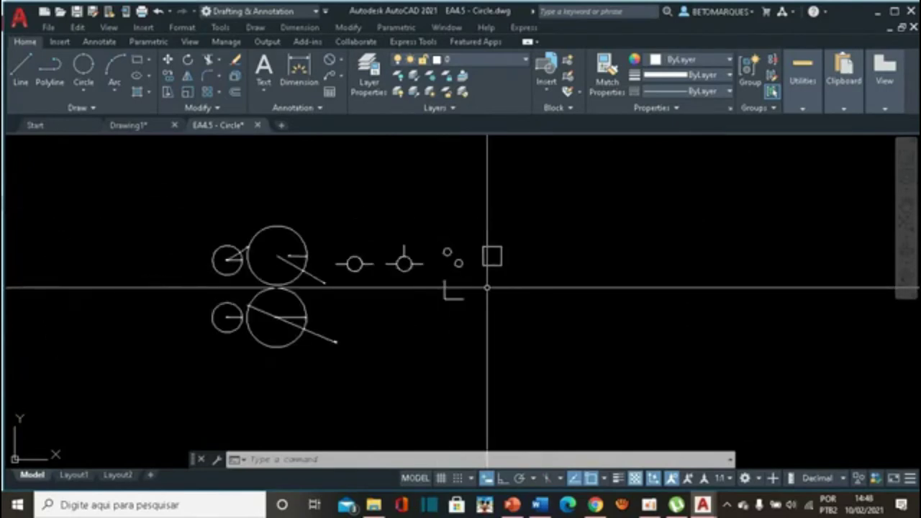
pyautogui.scroll(5, 487, 288)
pyautogui.moveTo(418, 237)
pyautogui.mouseDown(button='middle')
pyautogui.moveTo(490, 329)
pyautogui.moveTo(570, 399)
pyautogui.mouseUp(button='middle')
pyautogui.scroll(4, 602, 263)
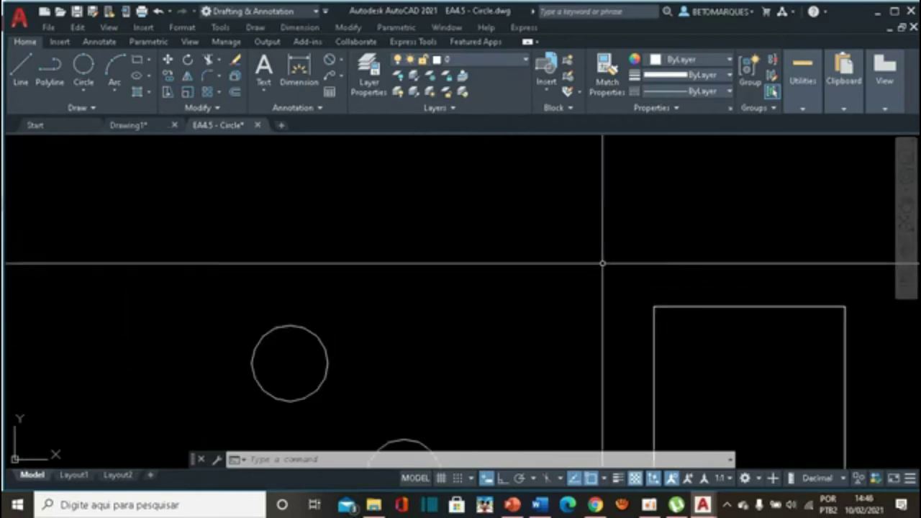
pyautogui.moveTo(537, 312); pyautogui.dragTo(668, 186, button='middle')
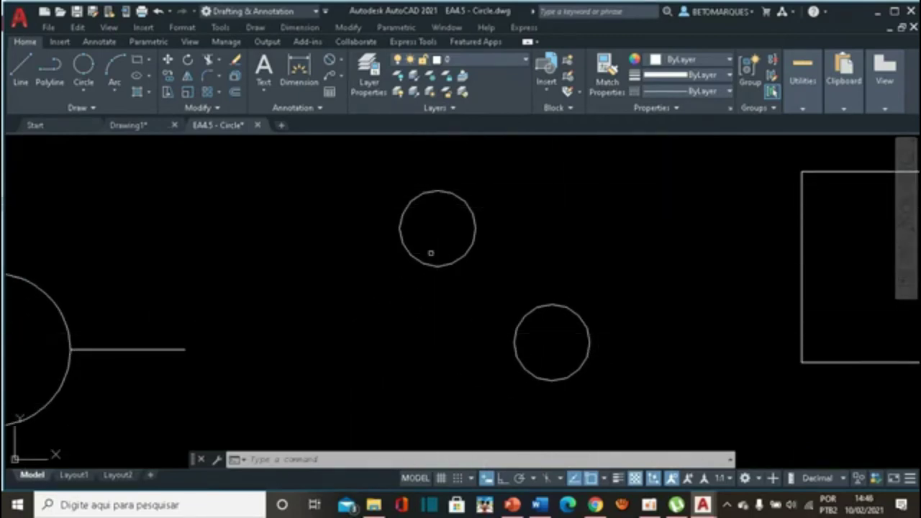
pyautogui.click(84, 90)
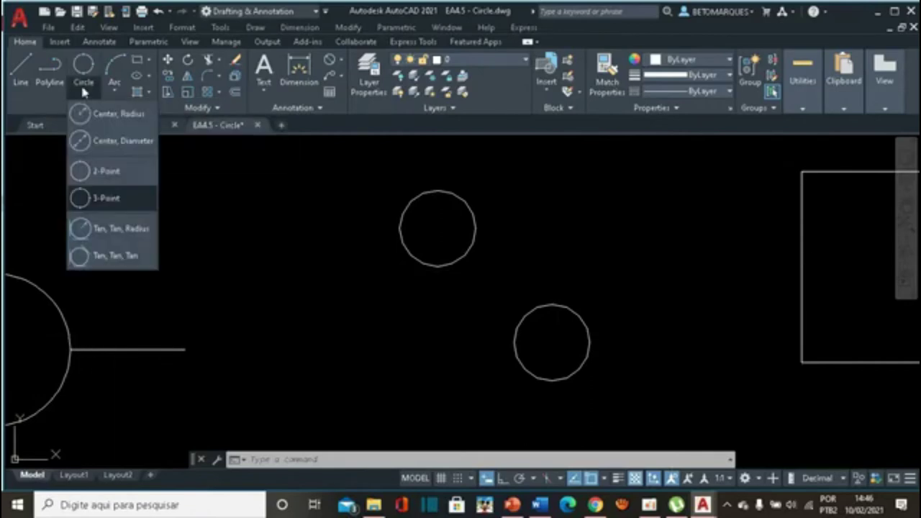
pyautogui.click(93, 235)
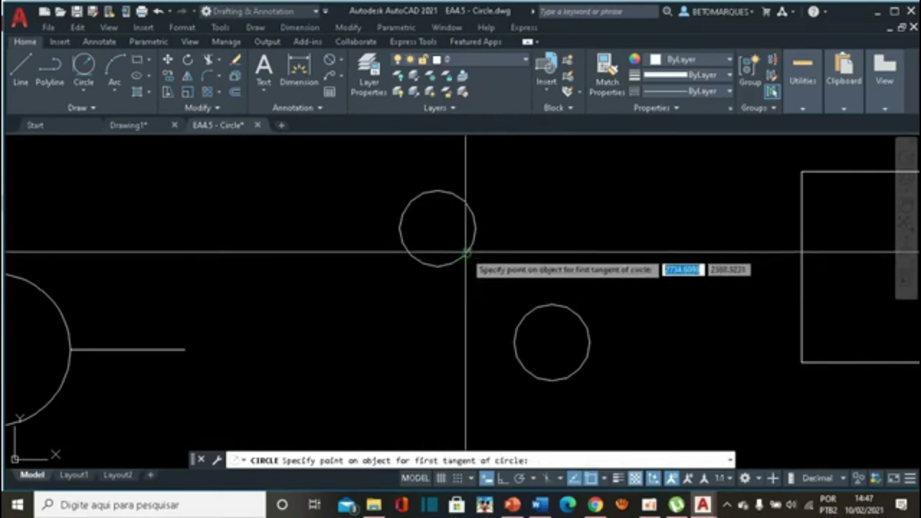
pyautogui.click(463, 256)
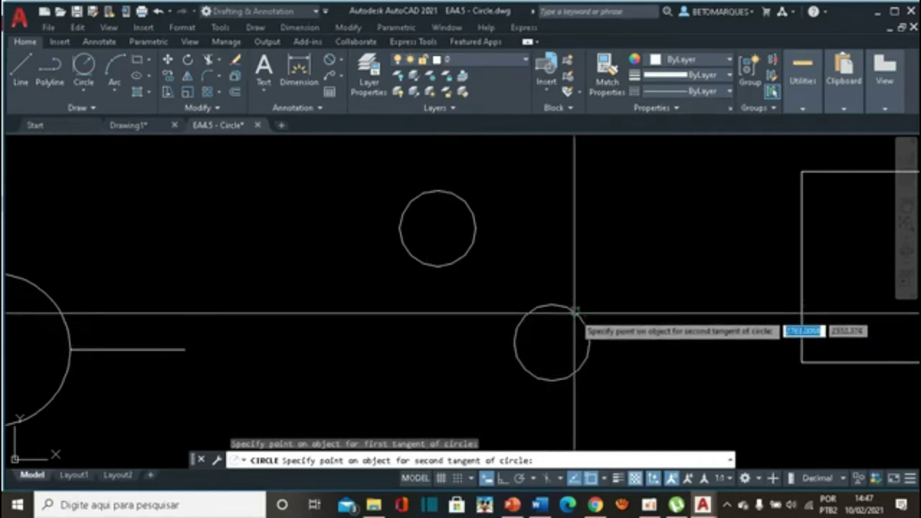
pyautogui.click(519, 318)
pyautogui.write('20')
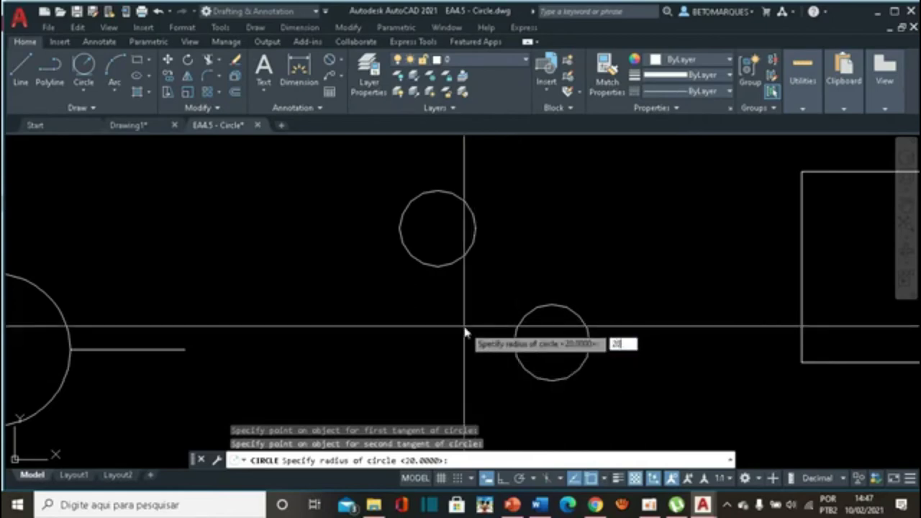
pyautogui.press('Return')
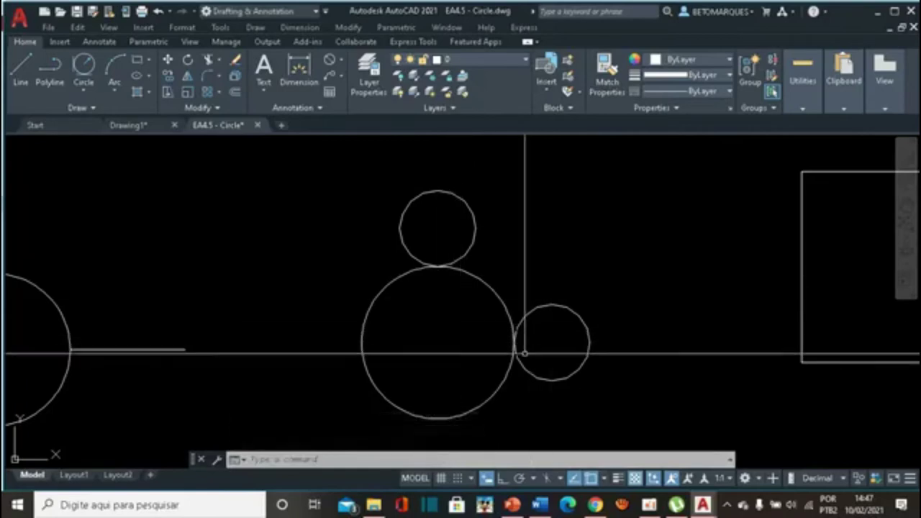
# Zoom and pan until the L-shaped corner of two perpendicular lines is in view.
pyautogui.scroll(-5, 529, 345)
pyautogui.scroll(10, 530, 338)
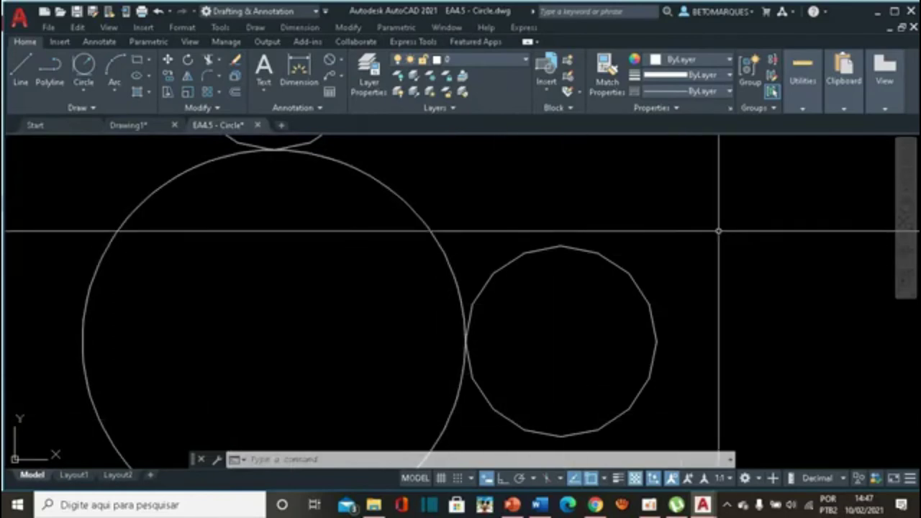
pyautogui.scroll(-4, 718, 231)
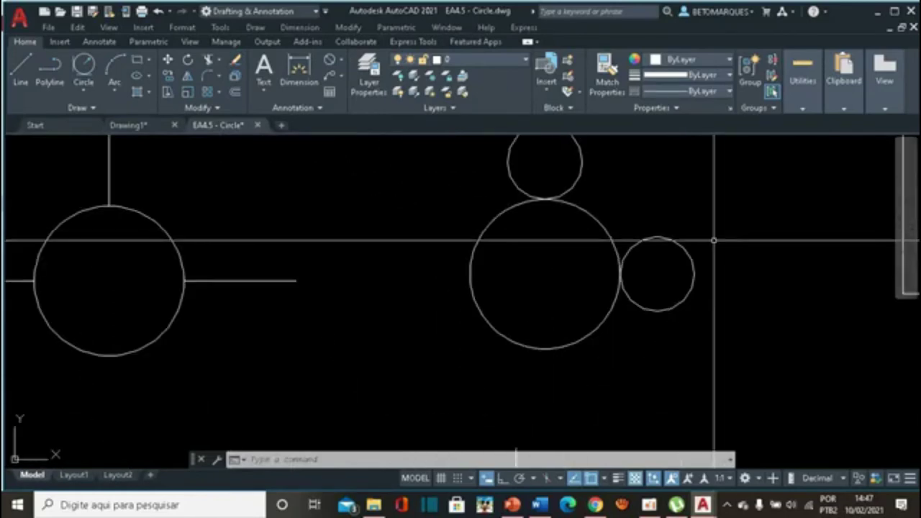
pyautogui.moveTo(714, 240); pyautogui.dragTo(709, 259, button='middle')
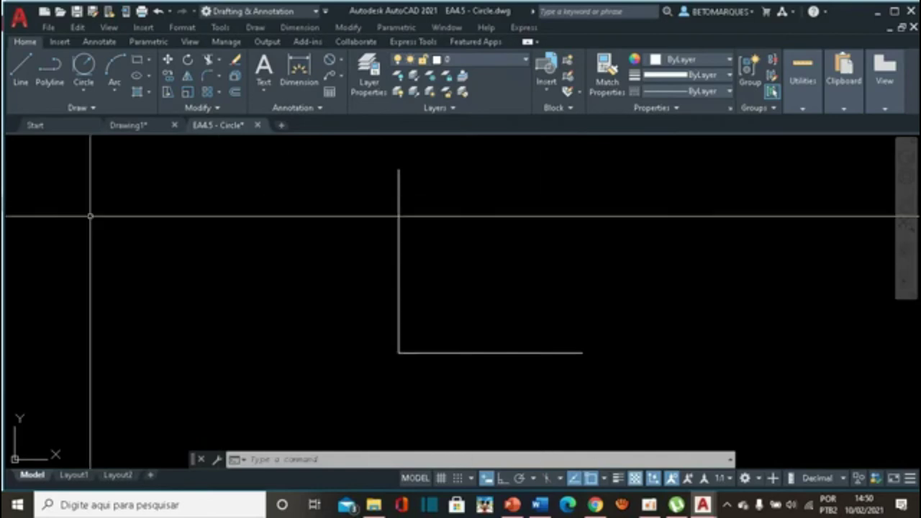
# Draw a radius-20 Tan, Tan, Radius circle touching the corner's vertical and horizontal lines.
pyautogui.click(82, 94)
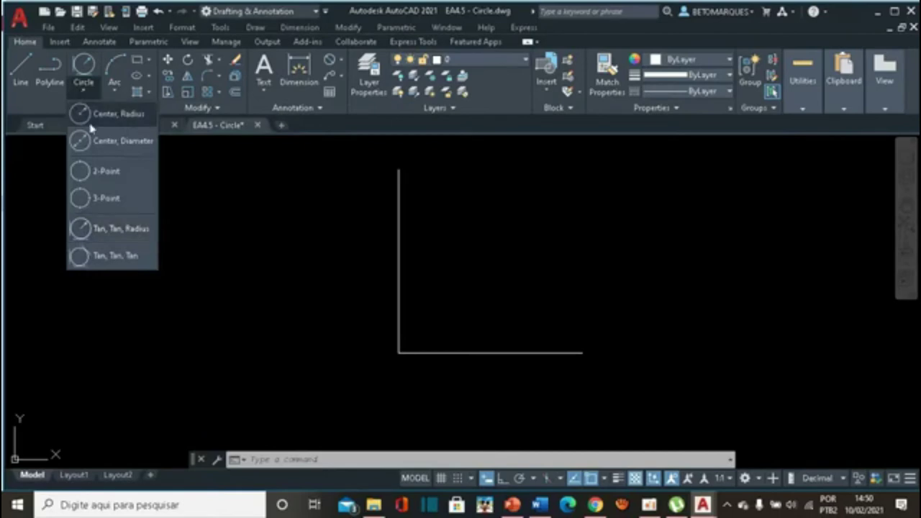
pyautogui.click(124, 229)
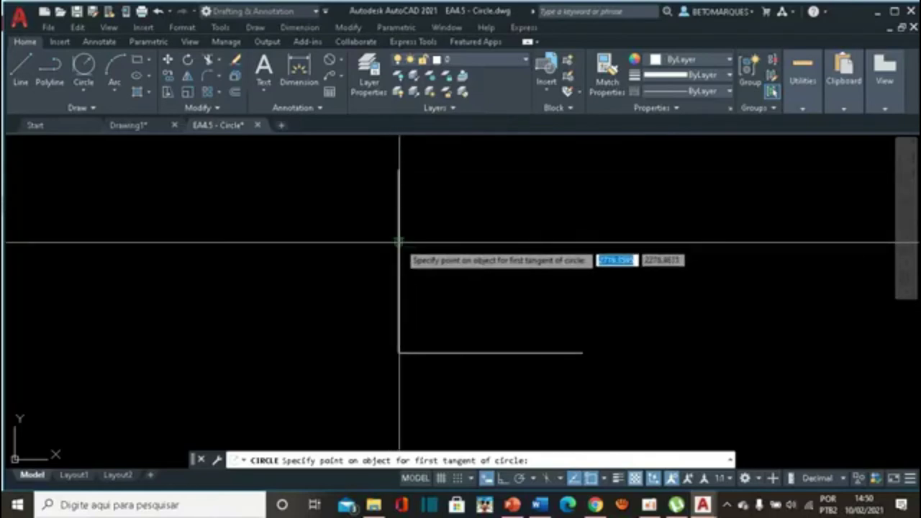
pyautogui.click(399, 242)
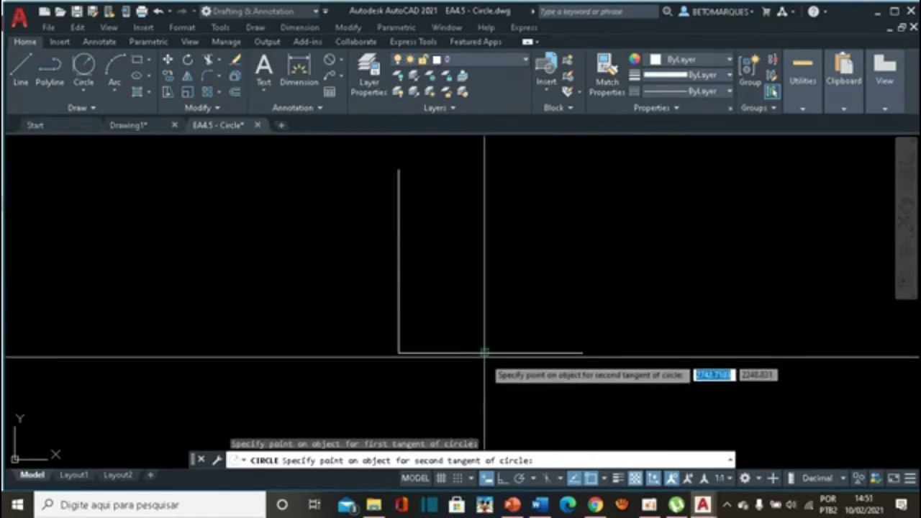
pyautogui.click(485, 352)
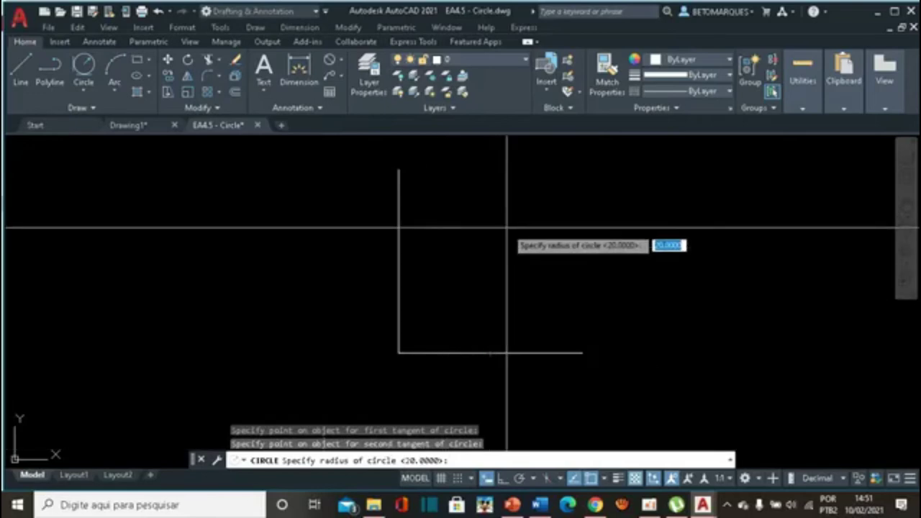
pyautogui.write('20')
pyautogui.press('Return')
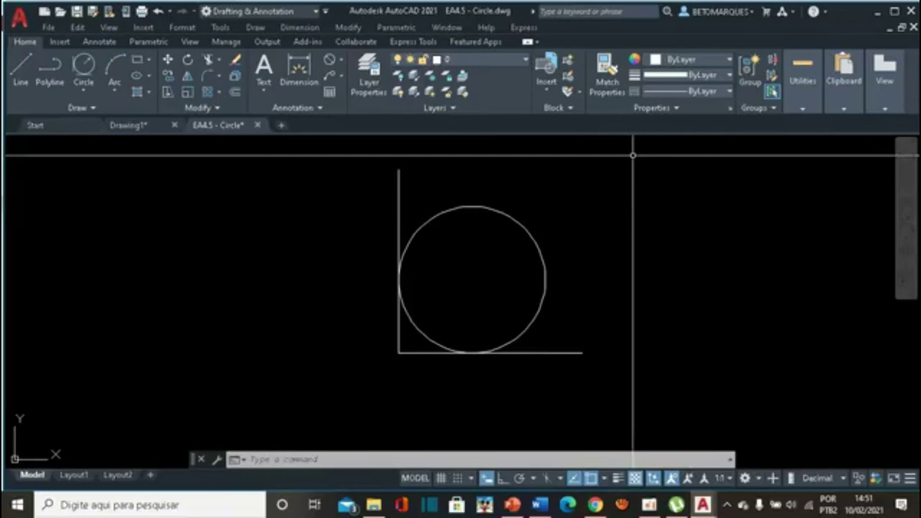
# Inscribe a Tan, Tan, Tan circle in the square, tangent to its top, left and right edges.
pyautogui.scroll(-2, 636, 240)
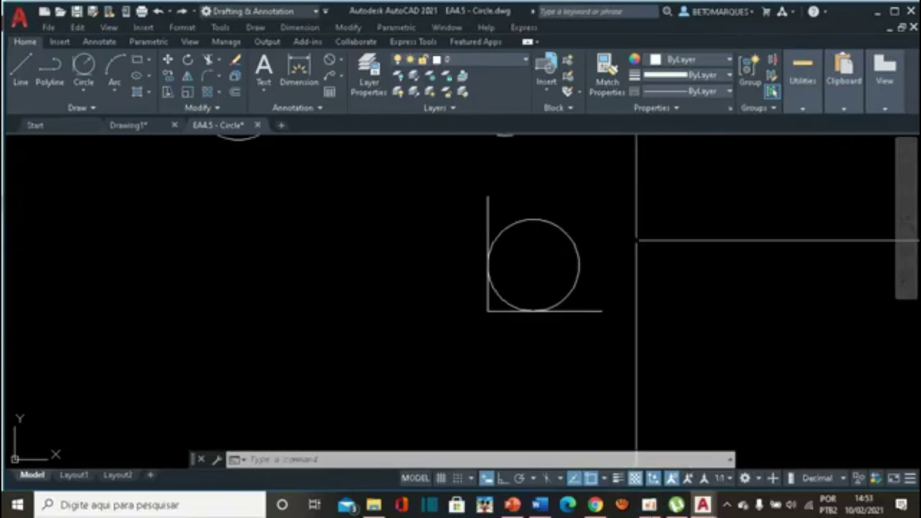
pyautogui.scroll(-3, 636, 240)
pyautogui.moveTo(650, 208)
pyautogui.mouseDown(button='middle')
pyautogui.moveTo(545, 339)
pyautogui.moveTo(500, 329)
pyautogui.mouseUp(button='middle')
pyautogui.scroll(5, 623, 272)
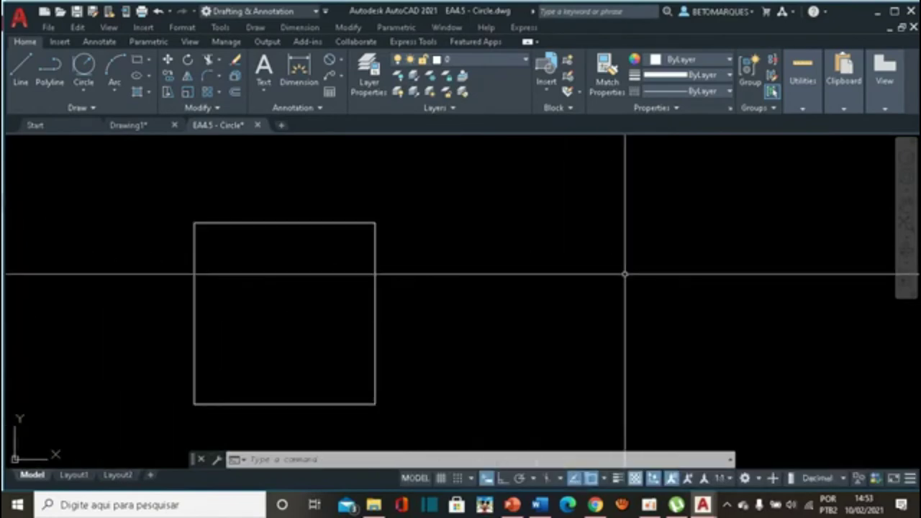
pyautogui.click(83, 92)
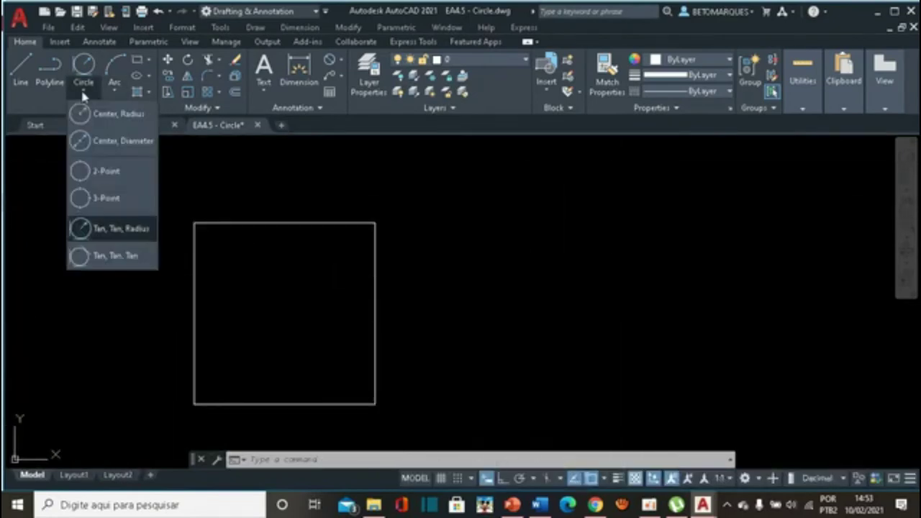
pyautogui.click(108, 261)
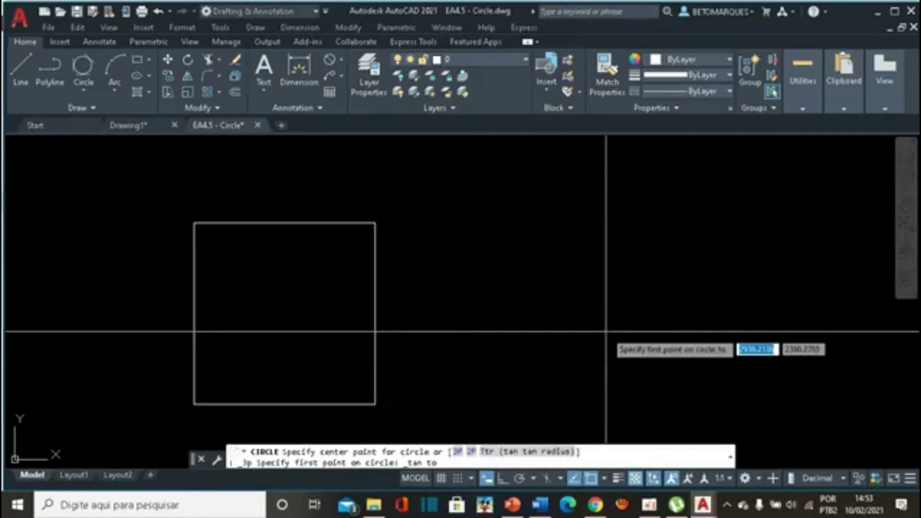
pyautogui.click(290, 223)
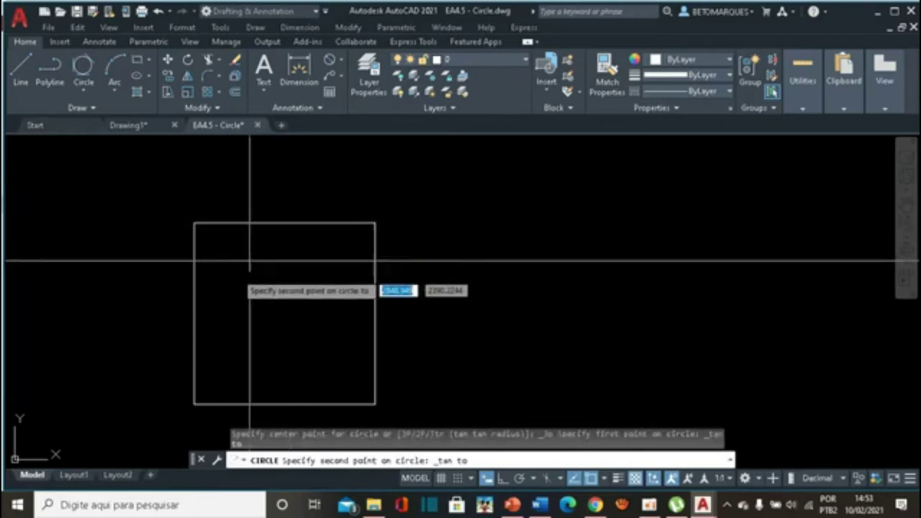
pyautogui.click(194, 313)
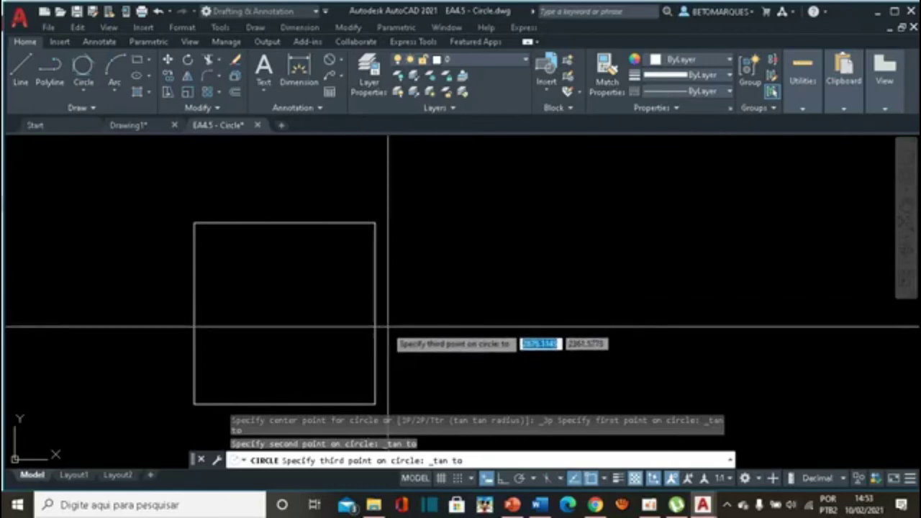
pyautogui.click(374, 315)
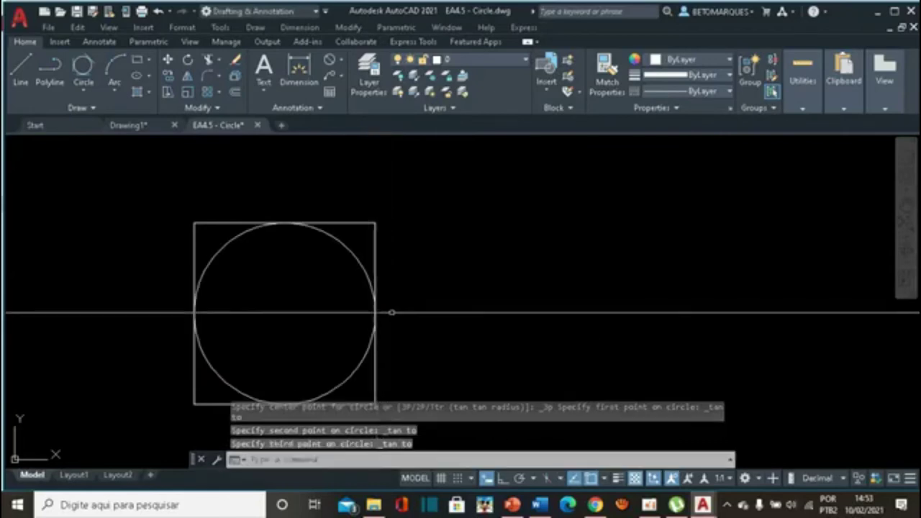
pyautogui.scroll(-2, 521, 273)
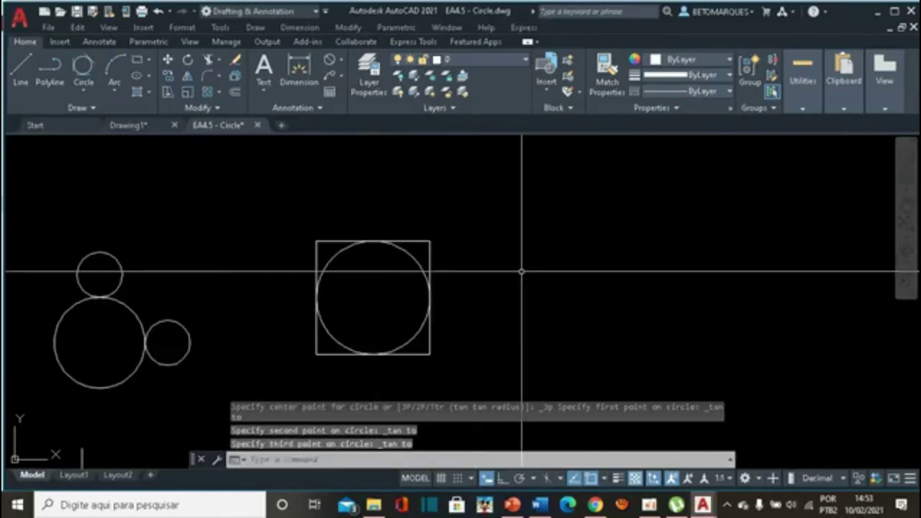
pyautogui.moveTo(521, 272); pyautogui.dragTo(670, 204, button='middle')
pyautogui.scroll(2, 670, 204)
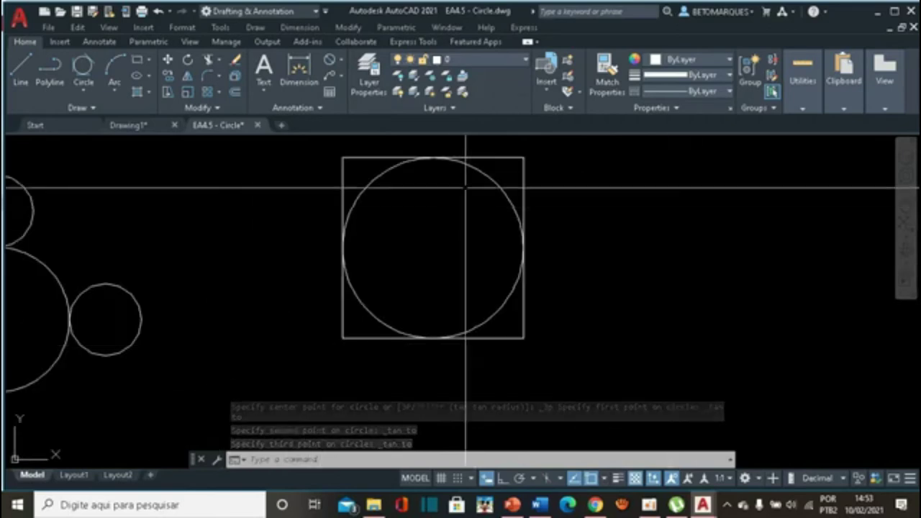
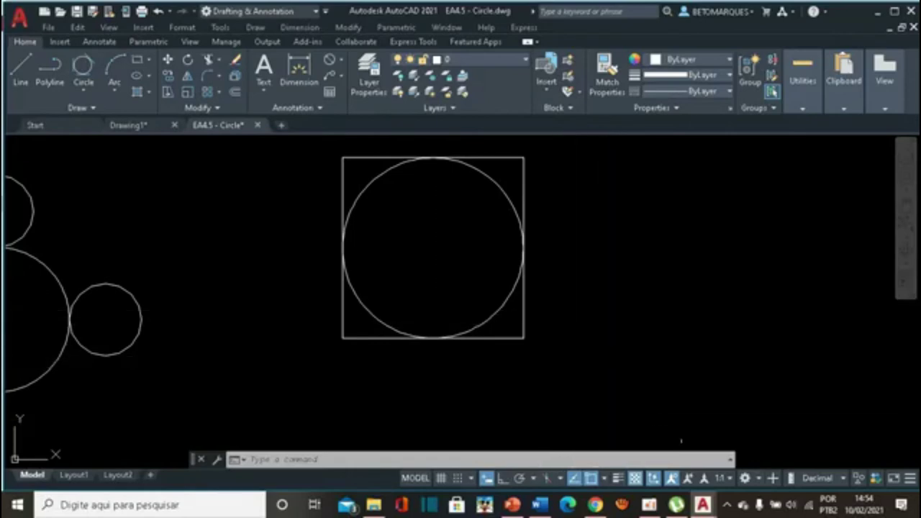
# Expand the extra measurement and point tools and scroll through them.
pyautogui.click(803, 79)
pyautogui.scroll(-2, 570, 219)
pyautogui.scroll(-3, 569, 218)
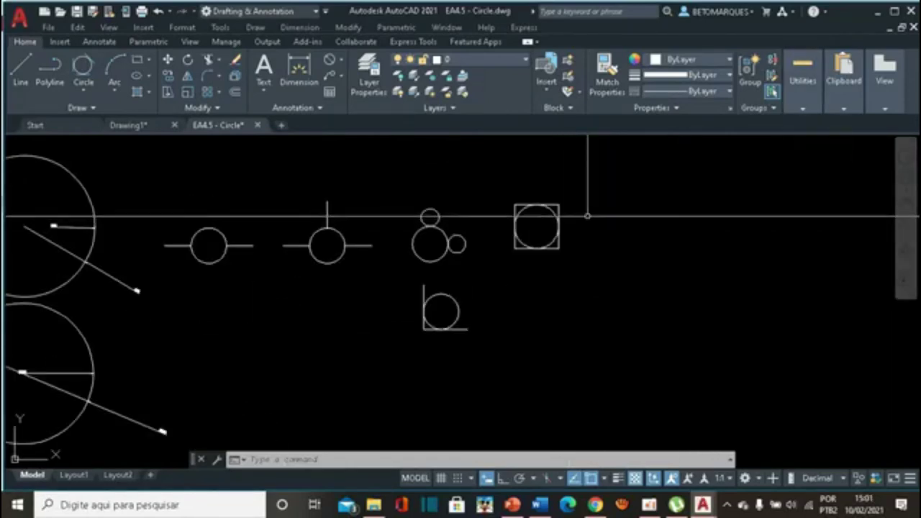
pyautogui.scroll(2, 660, 247)
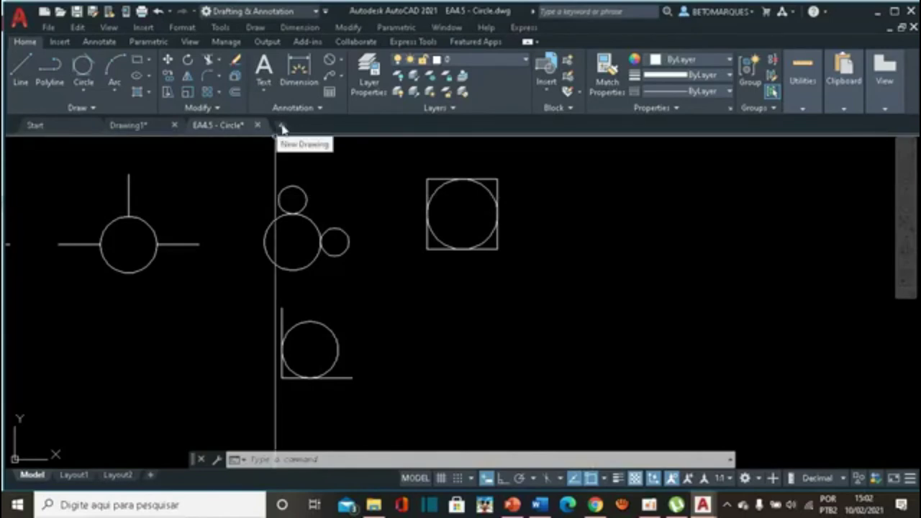
# Start a new blank drawing, Drawing2, with the background grid turned off.
pyautogui.click(282, 126)
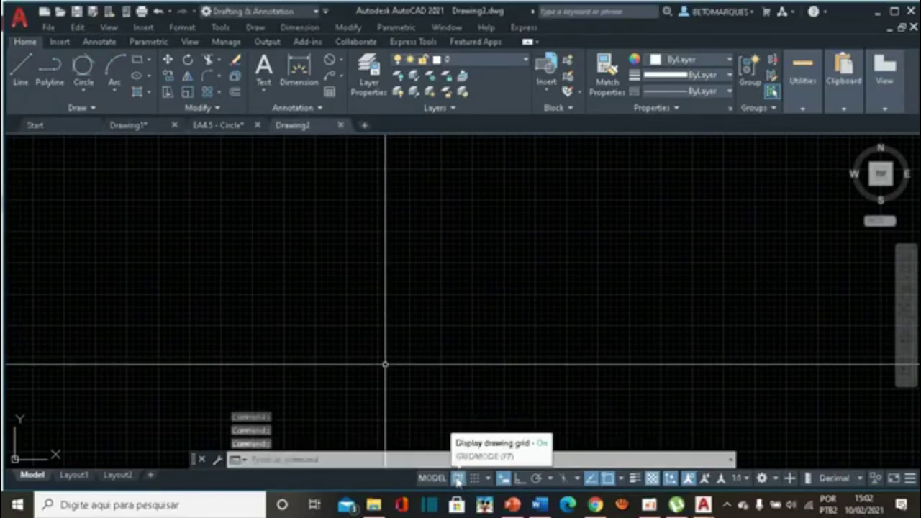
pyautogui.click(458, 479)
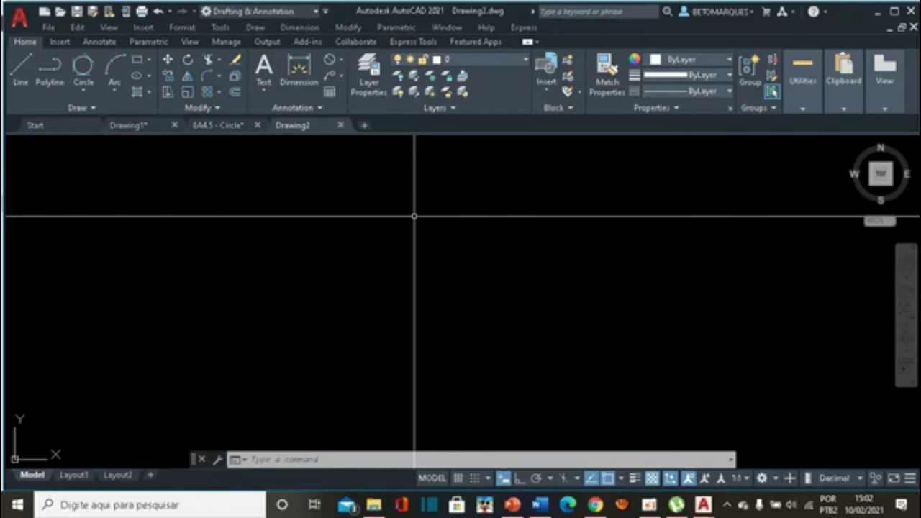
pyautogui.click(88, 107)
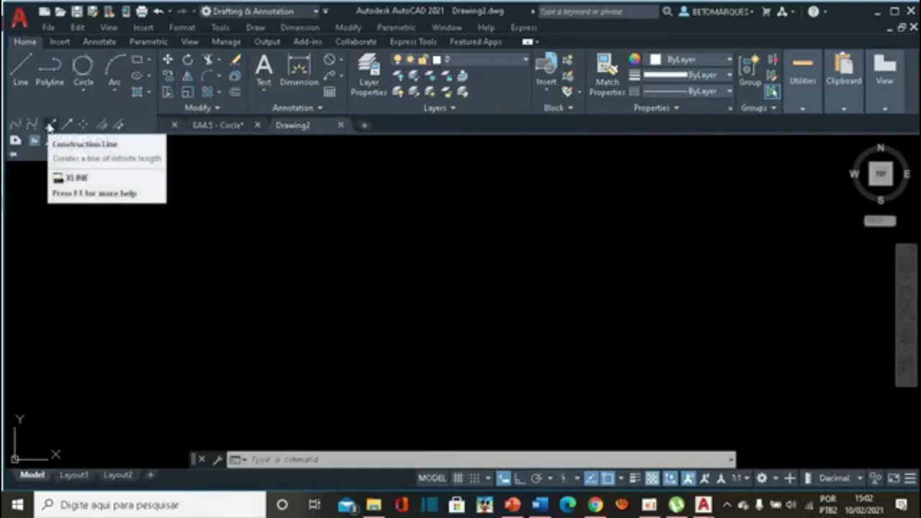
pyautogui.moveTo(49, 125)
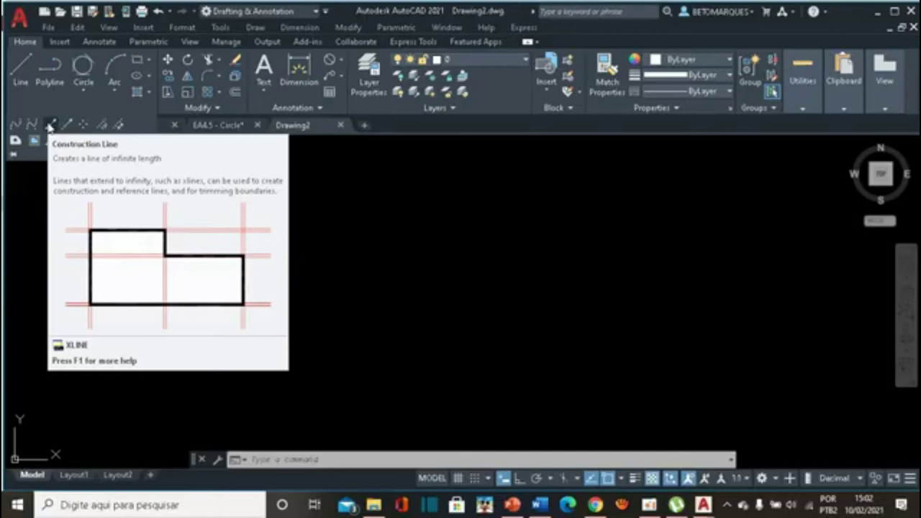
# Draw three construction lines at different angles through one common point.
pyautogui.click(49, 126)
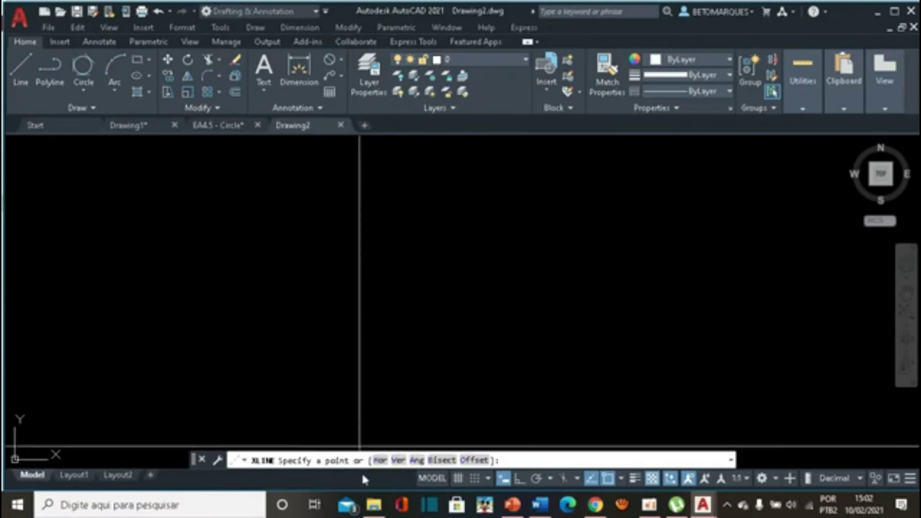
pyautogui.click(365, 190)
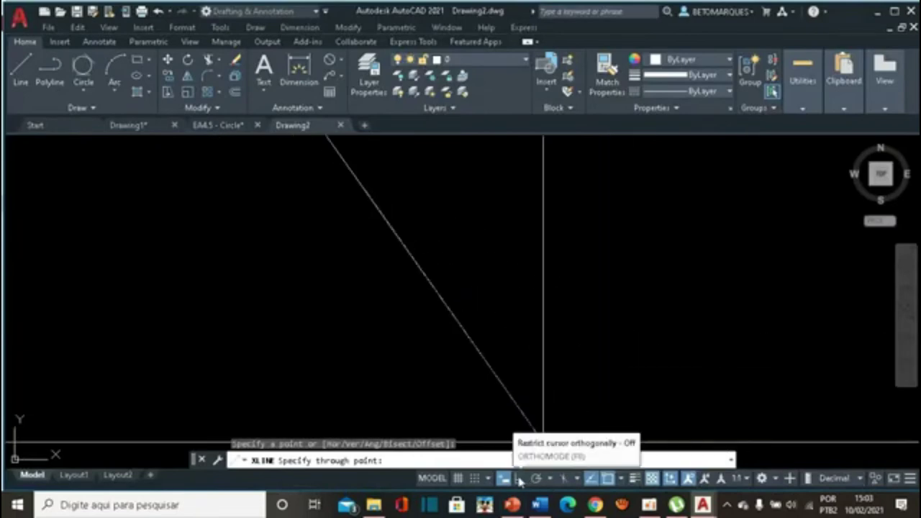
pyautogui.click(520, 478)
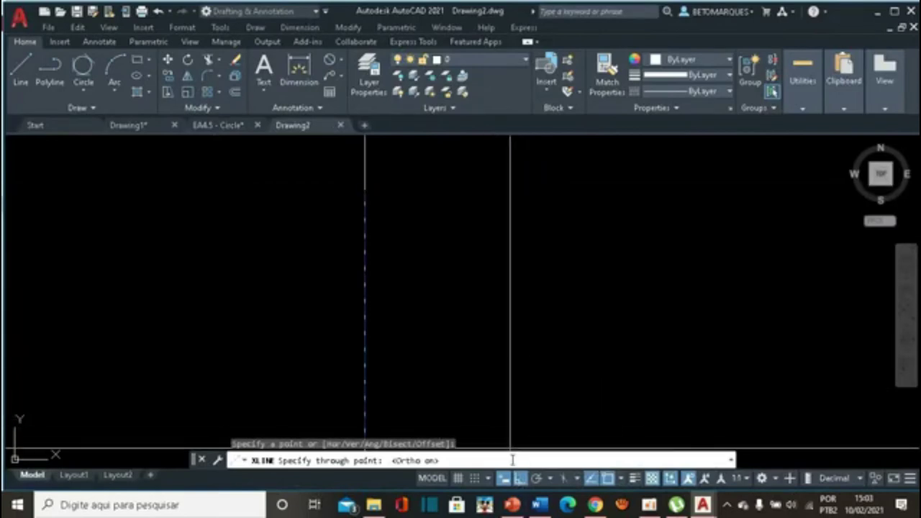
pyautogui.click(525, 483)
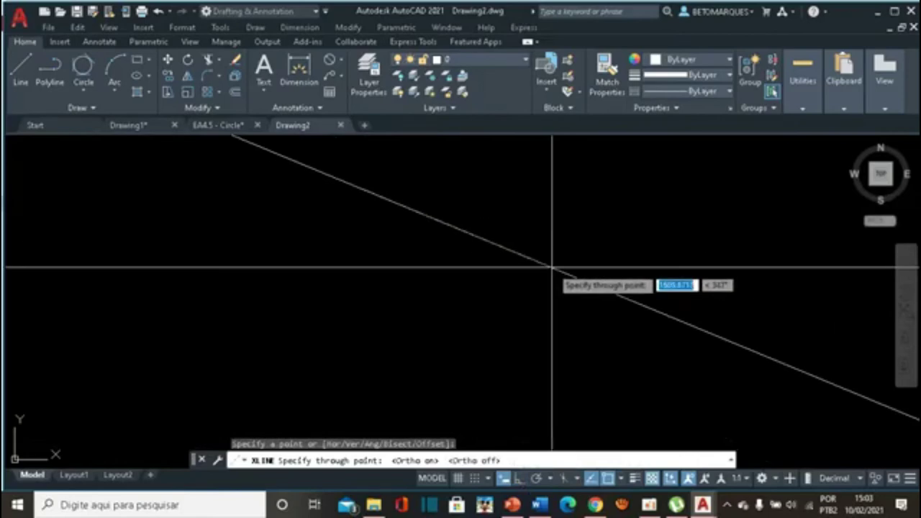
pyautogui.click(552, 268)
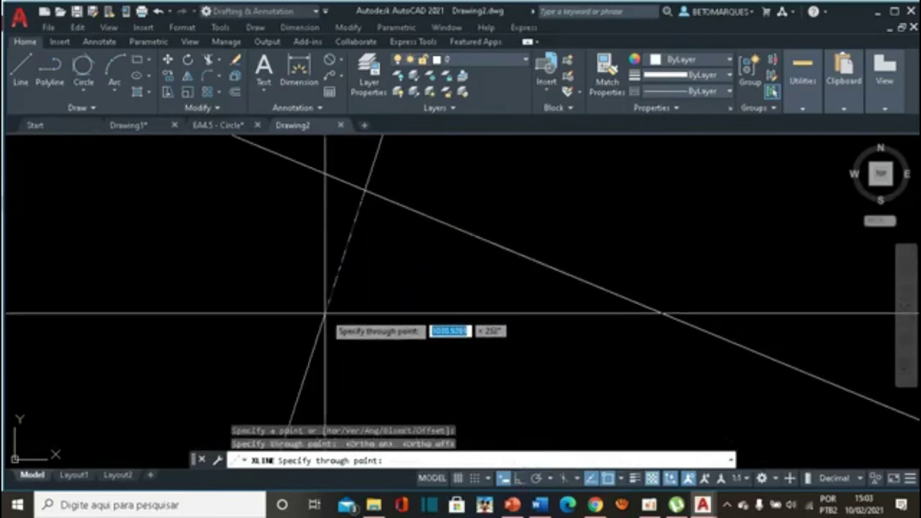
pyautogui.click(433, 321)
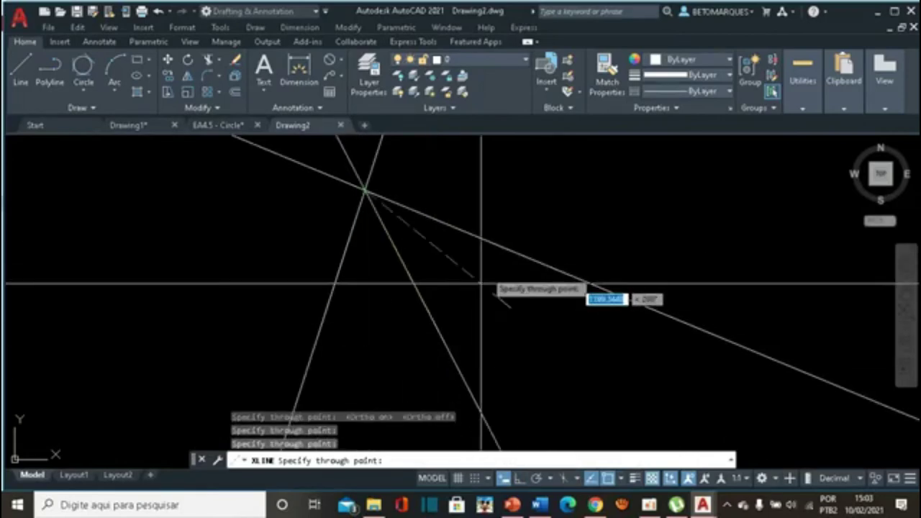
pyautogui.click(530, 185)
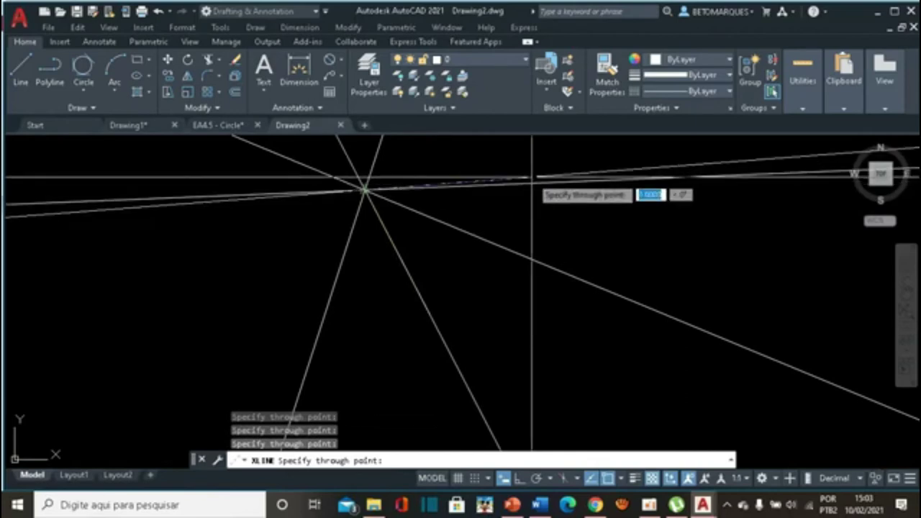
# Recentre the view and add four more construction lines through the same point.
pyautogui.moveTo(531, 179)
pyautogui.mouseDown(button='middle')
pyautogui.moveTo(545, 216)
pyautogui.moveTo(638, 299)
pyautogui.moveTo(635, 282)
pyautogui.mouseUp(button='middle')
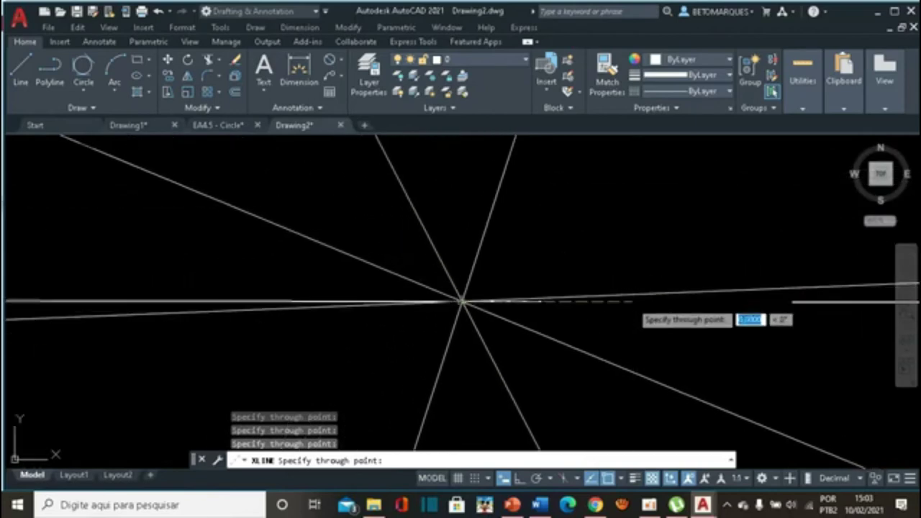
pyautogui.press('Return')
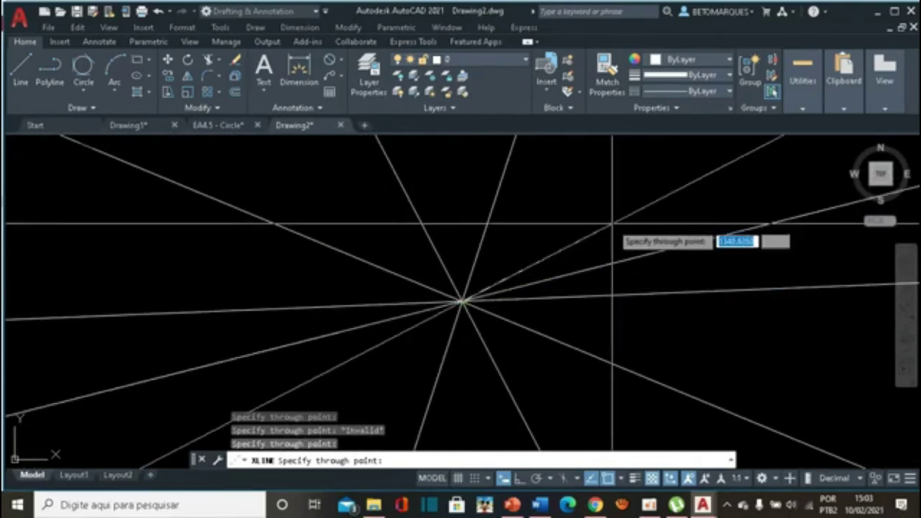
pyautogui.click(613, 223)
pyautogui.click(584, 191)
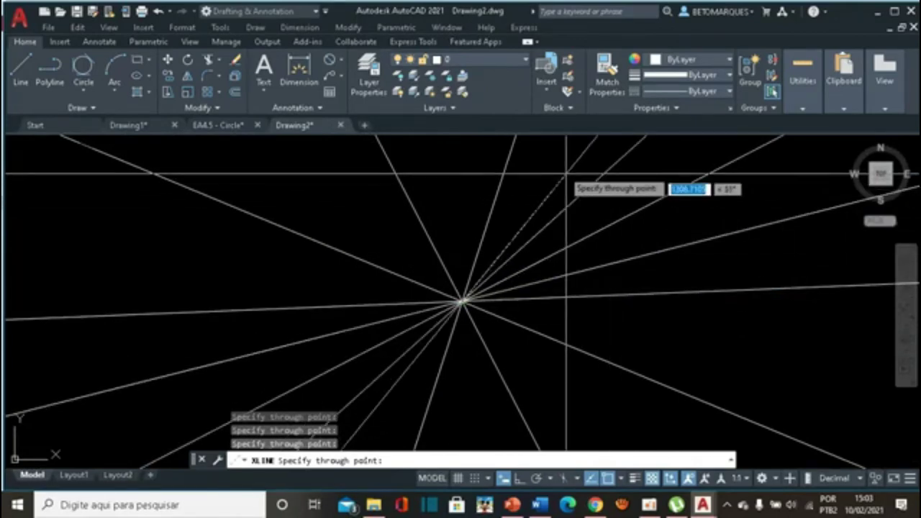
pyautogui.click(465, 162)
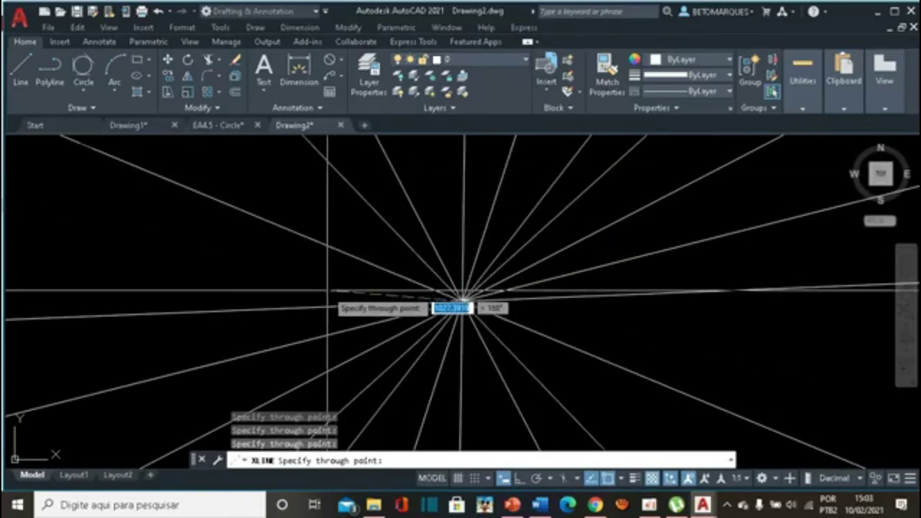
pyautogui.click(319, 269)
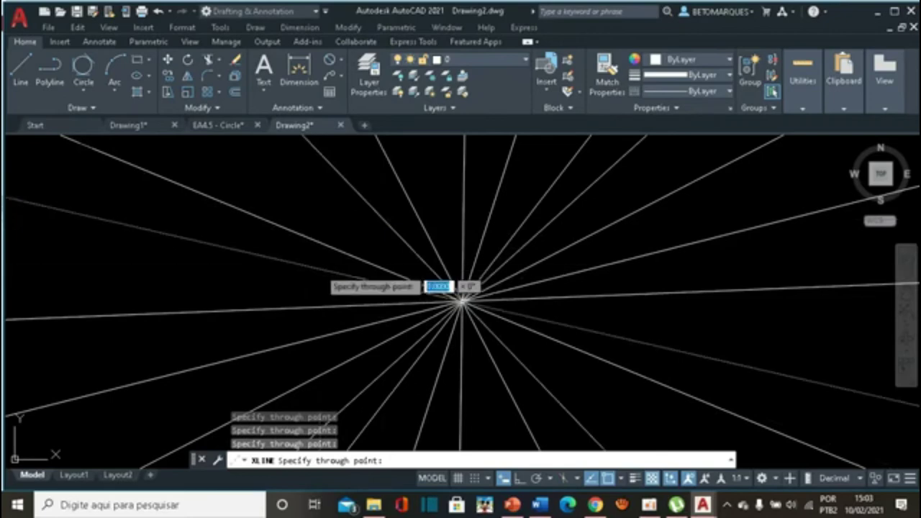
pyautogui.press('Escape')
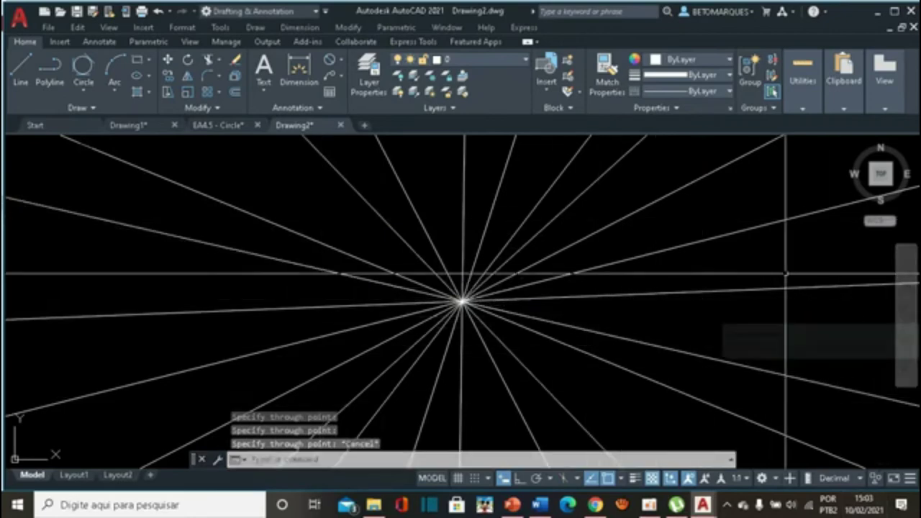
# Select all the radiating construction lines and delete them.
pyautogui.moveTo(760, 262); pyautogui.dragTo(257, 265)
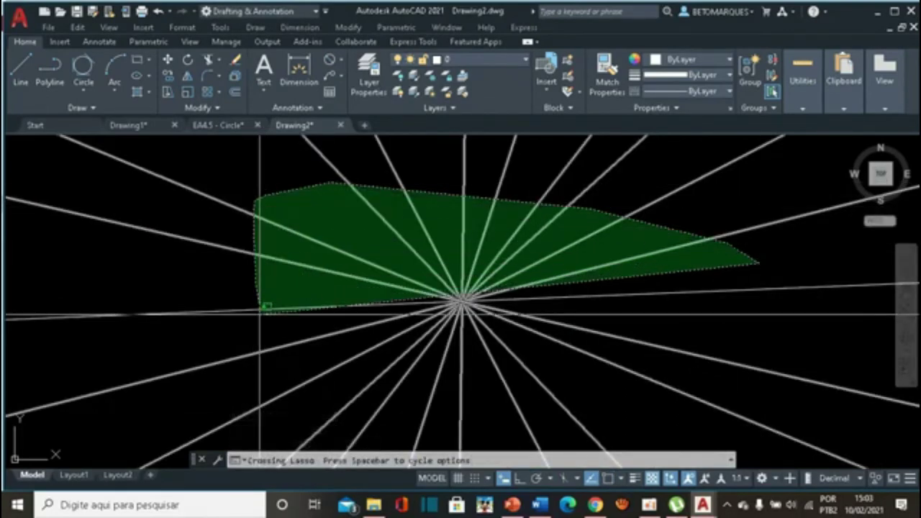
pyautogui.moveTo(257, 265); pyautogui.dragTo(277, 376)
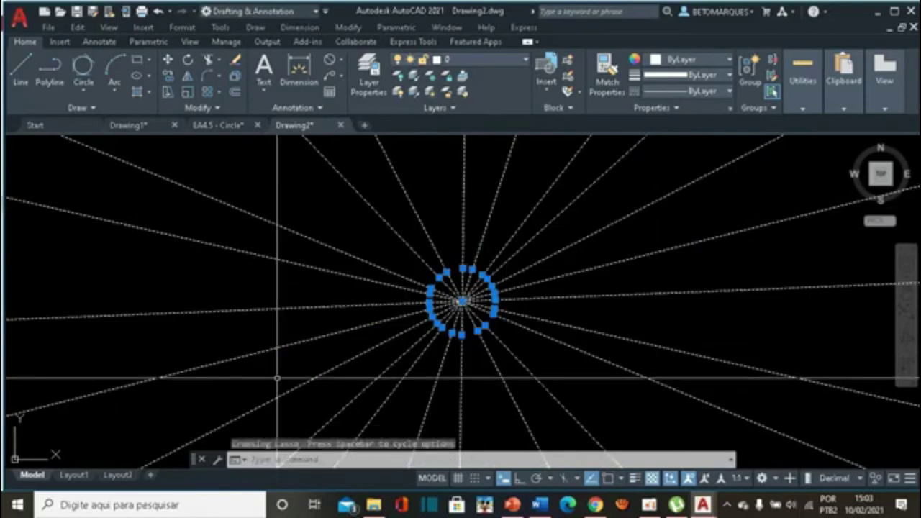
pyautogui.press('Delete')
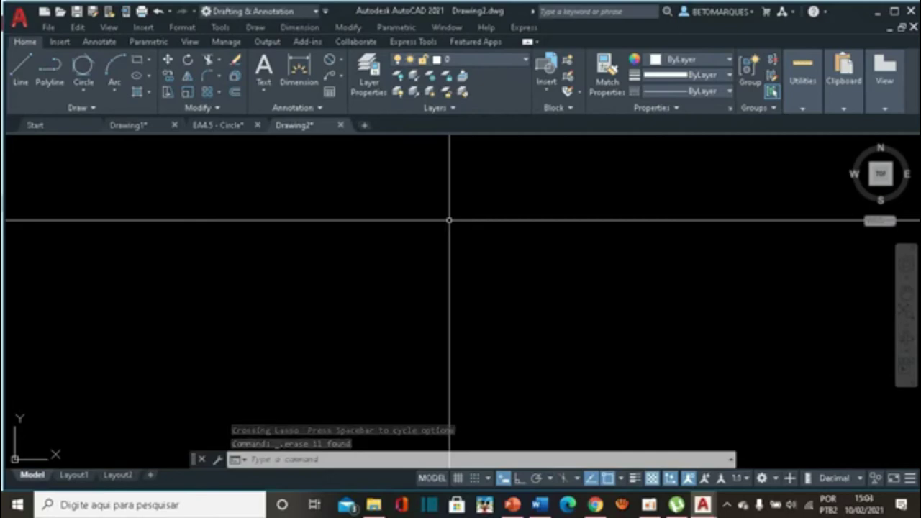
pyautogui.press('space')
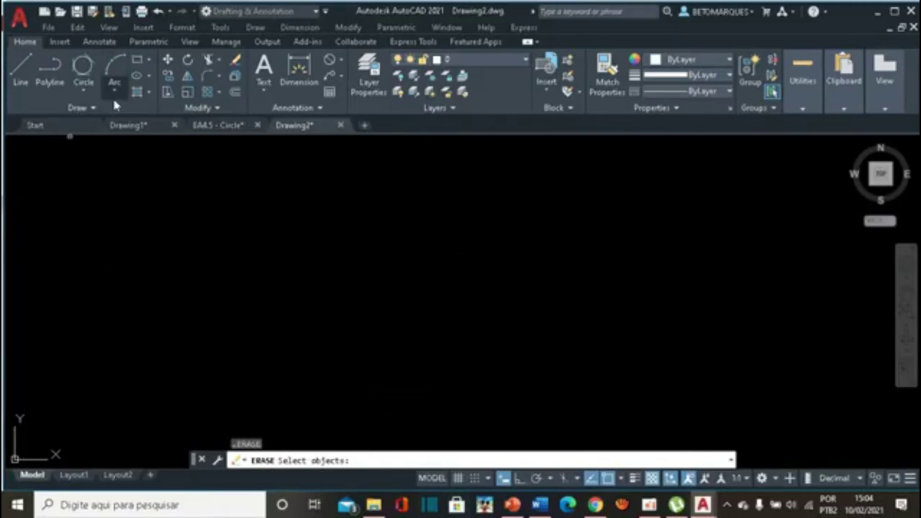
pyautogui.press('Escape')
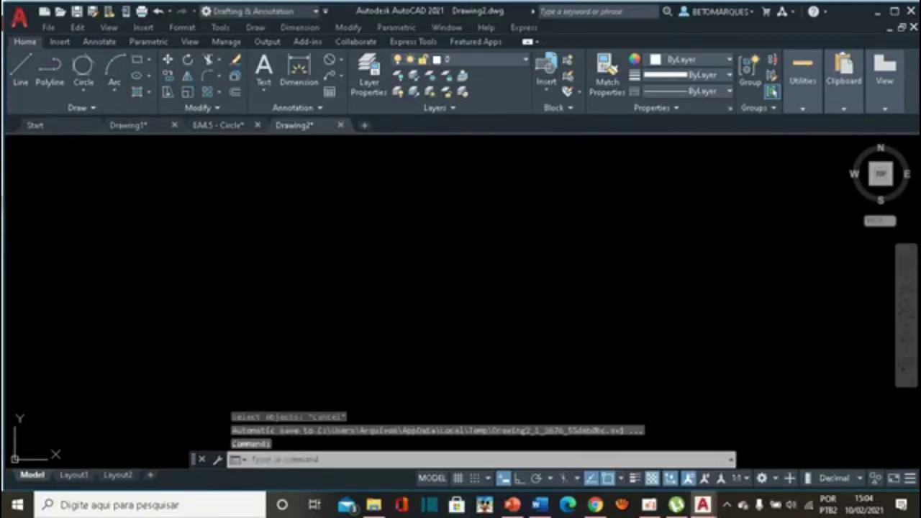
# Place six horizontal construction lines stacked down the drawing area using XLINE Hor.
pyautogui.click(91, 108)
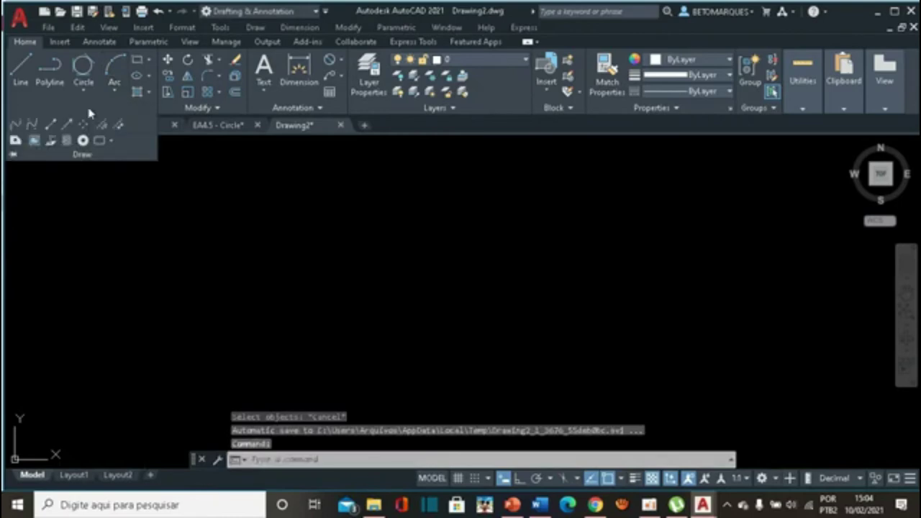
pyautogui.click(49, 126)
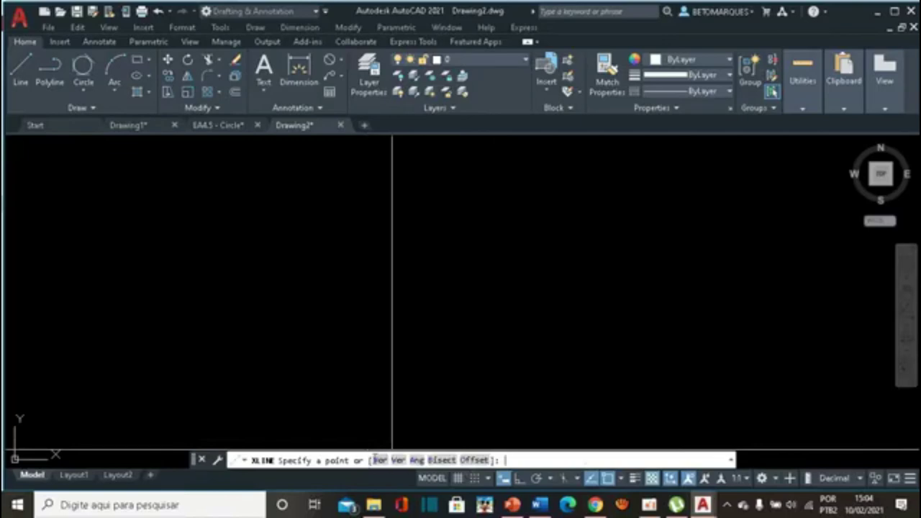
pyautogui.click(379, 460)
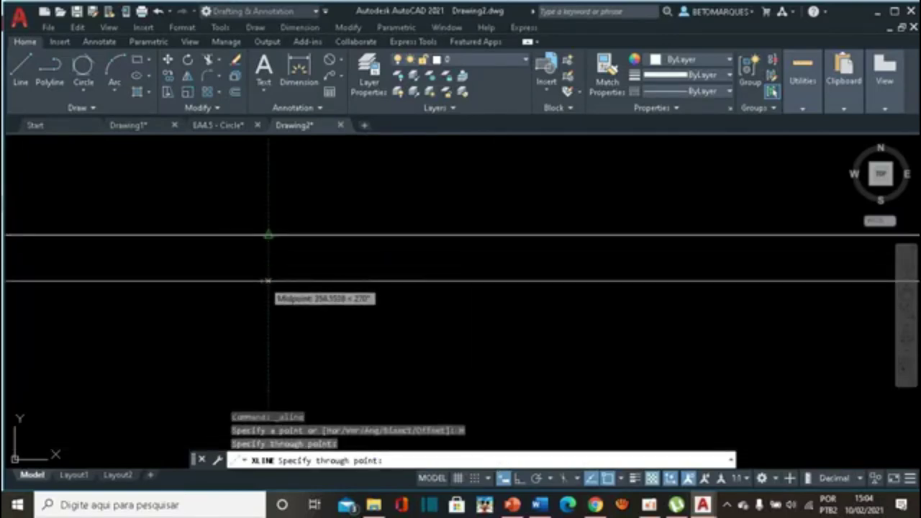
pyautogui.click(268, 235)
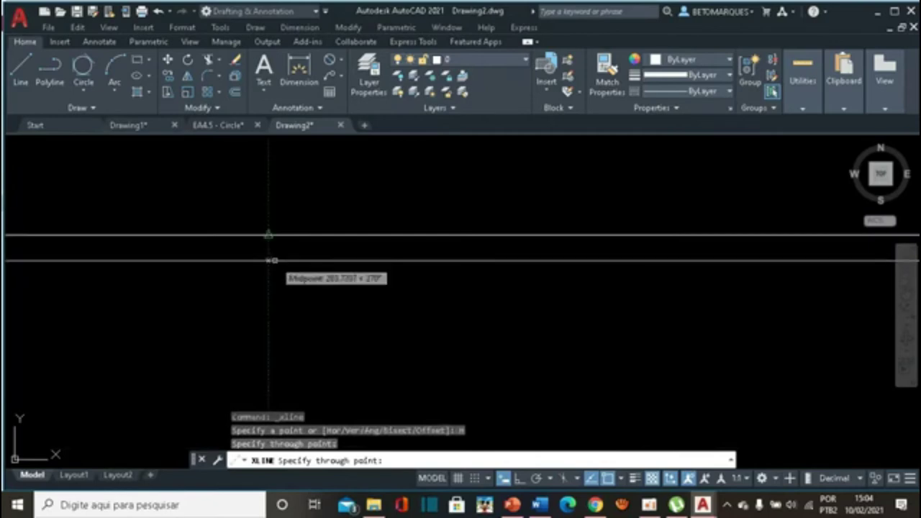
pyautogui.click(268, 260)
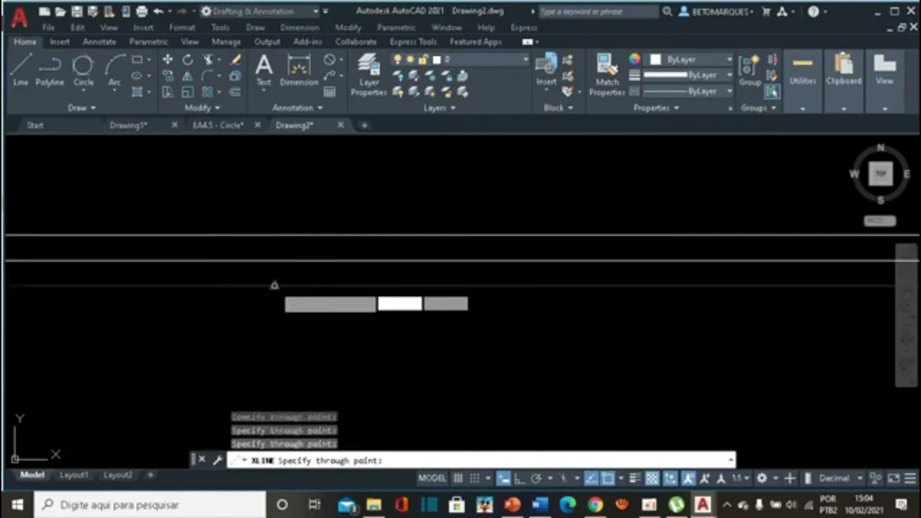
pyautogui.click(275, 286)
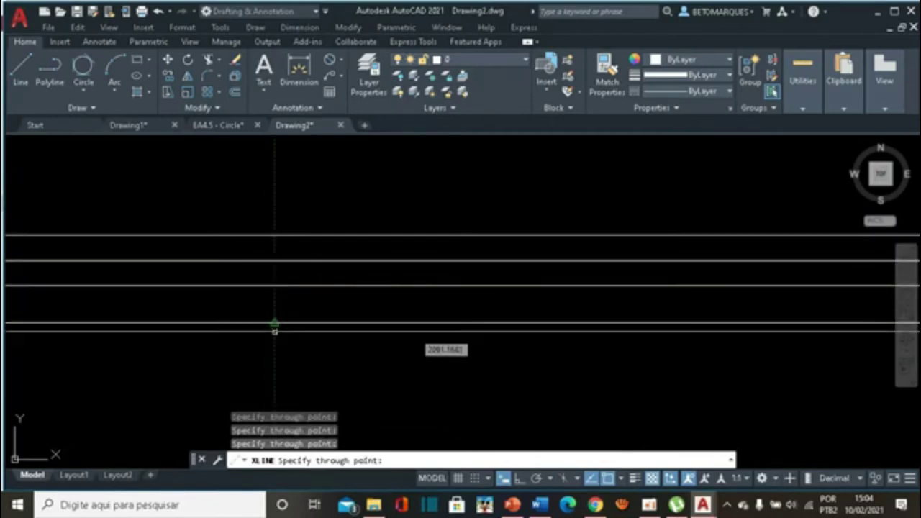
pyautogui.click(274, 326)
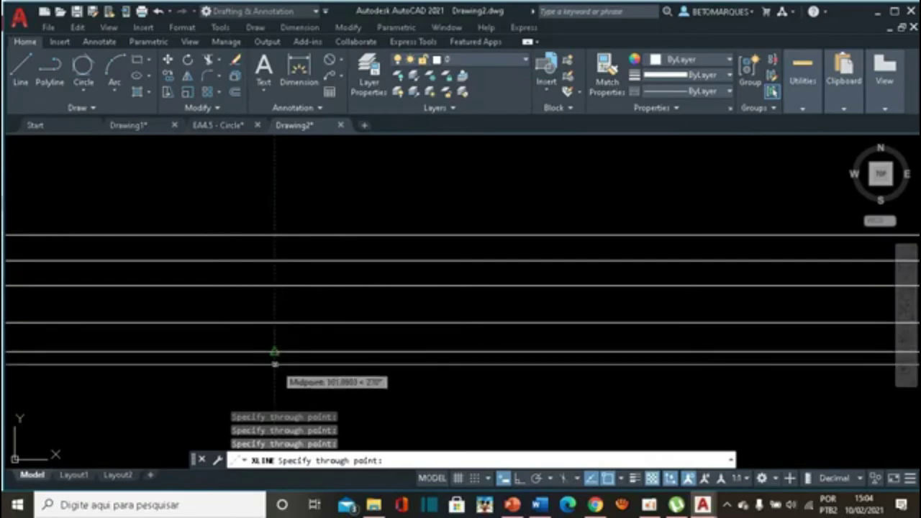
pyautogui.click(275, 364)
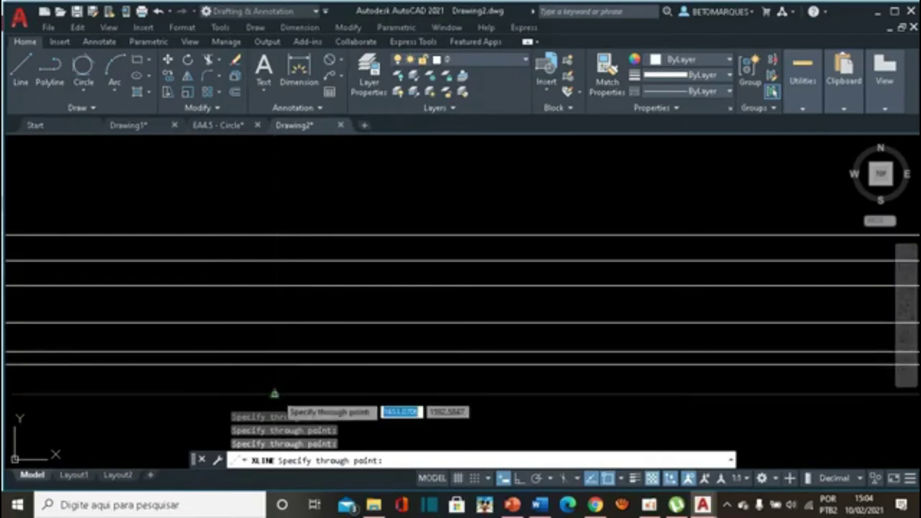
pyautogui.click(274, 394)
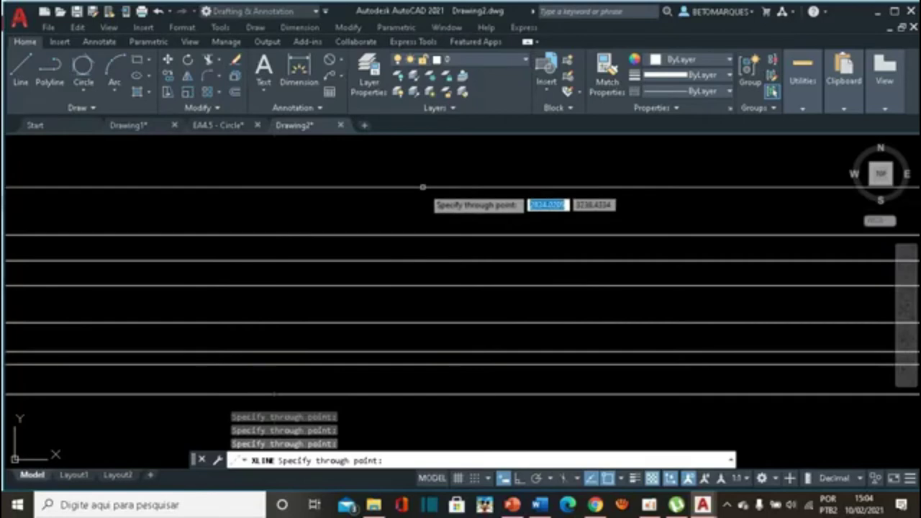
pyautogui.press('Escape')
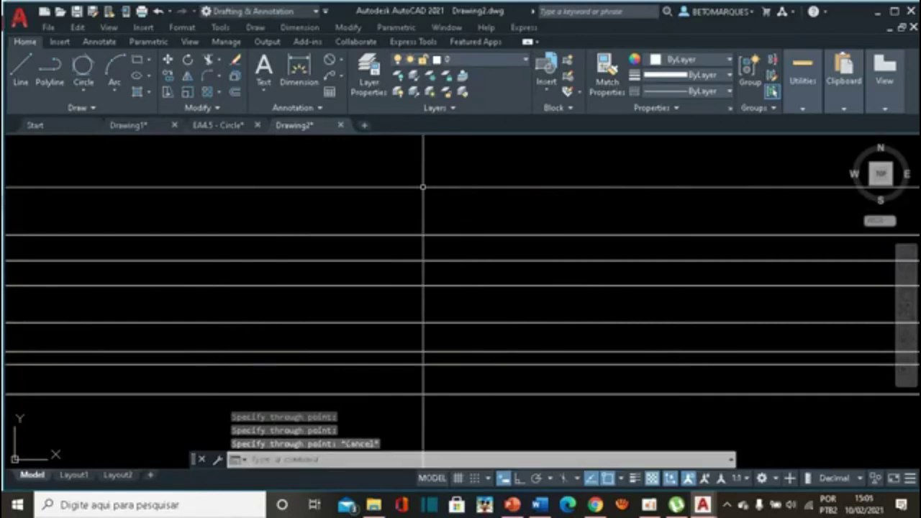
pyautogui.press('Return')
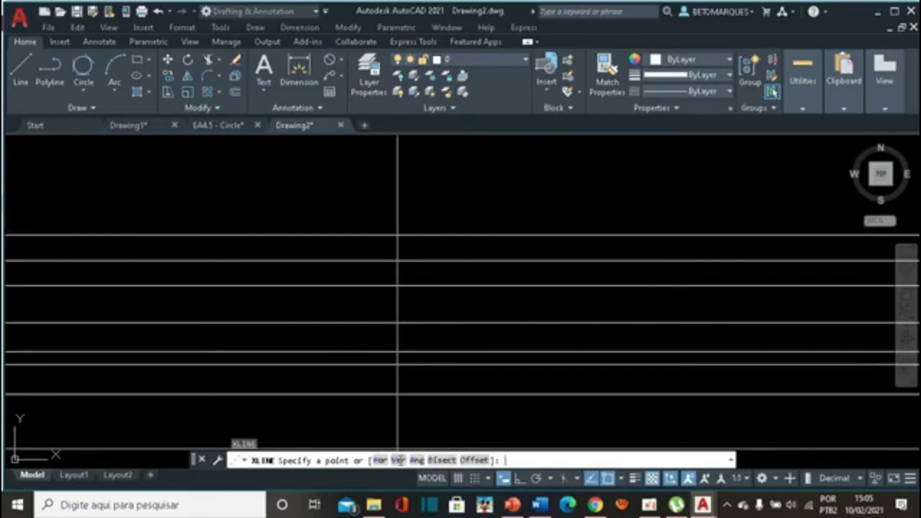
# Add eight vertical construction lines across the horizontal ones to form a grid.
pyautogui.click(398, 460)
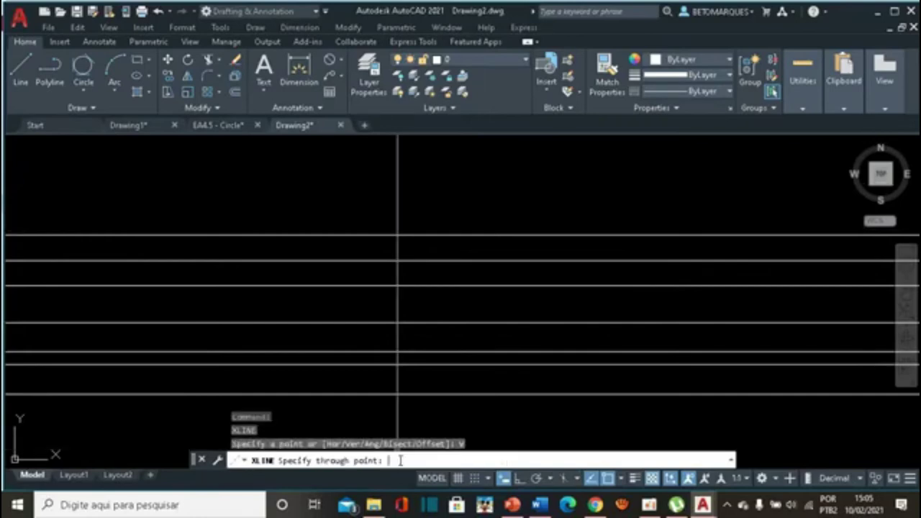
pyautogui.click(137, 189)
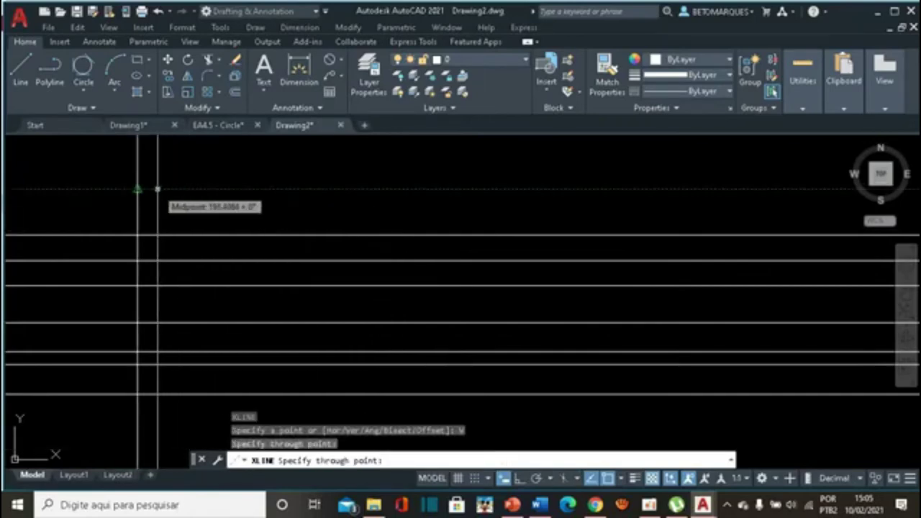
pyautogui.click(157, 189)
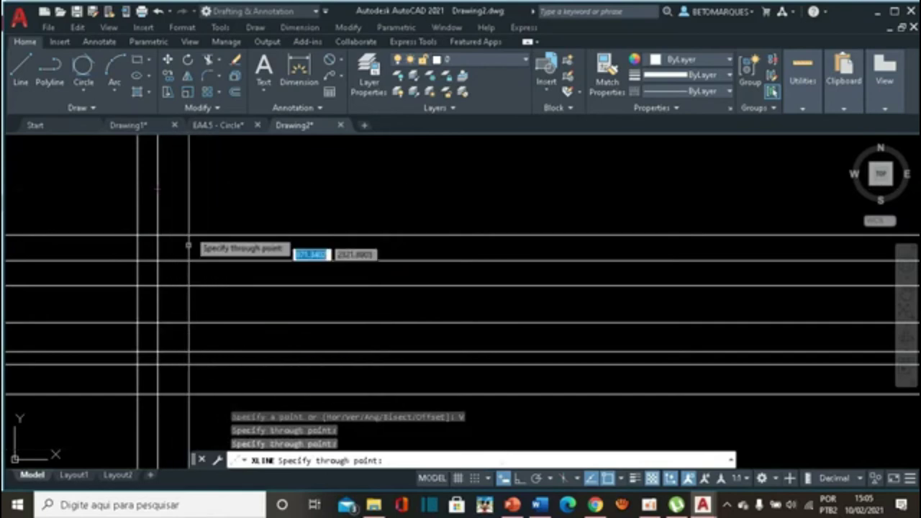
pyautogui.click(180, 189)
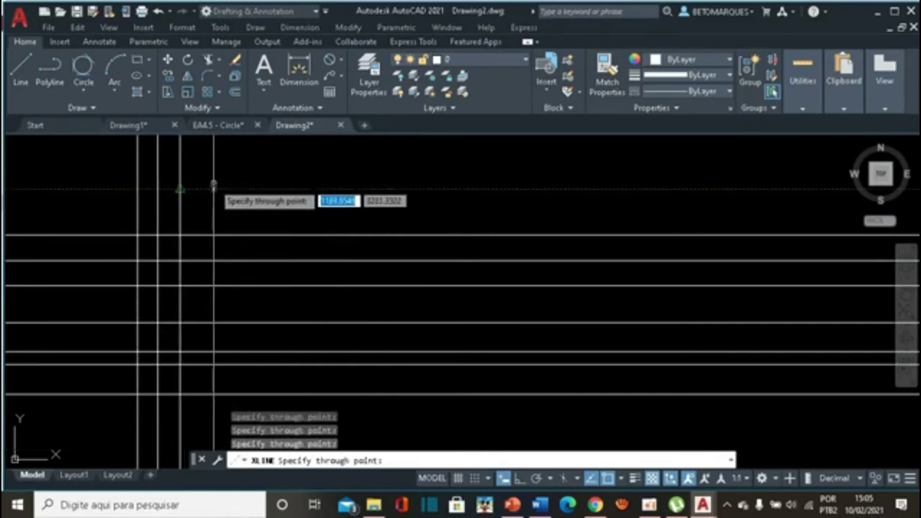
pyautogui.click(213, 189)
pyautogui.click(255, 188)
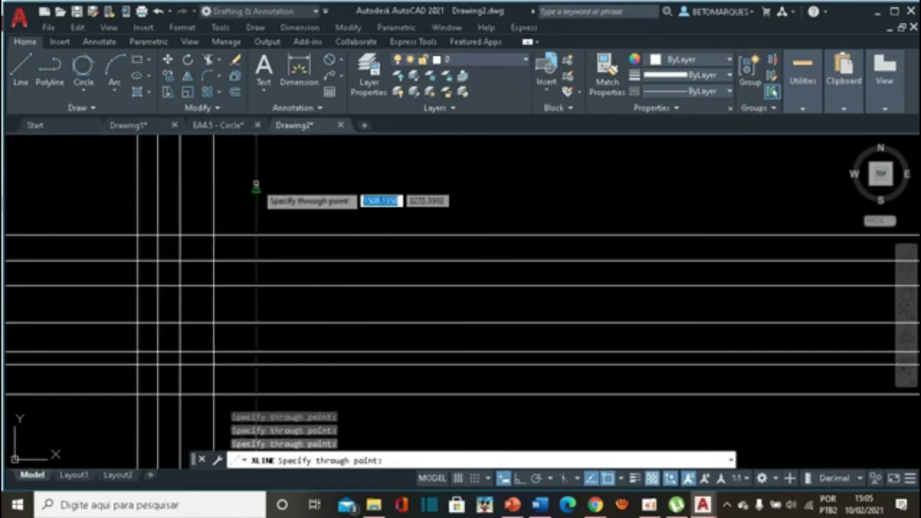
pyautogui.click(315, 176)
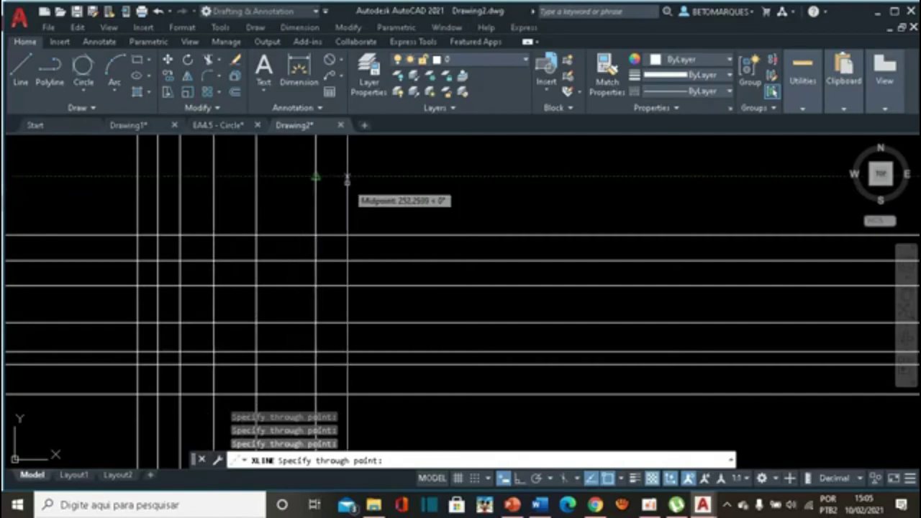
pyautogui.click(371, 176)
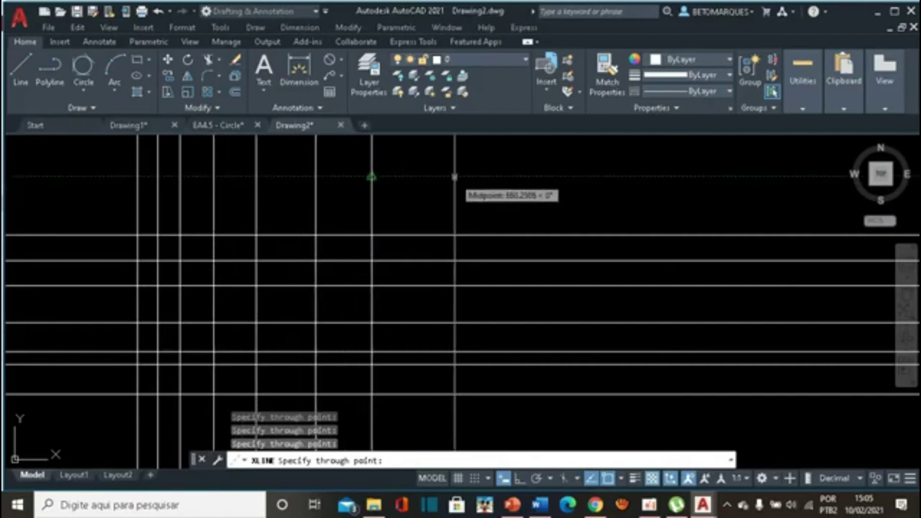
pyautogui.click(454, 175)
pyautogui.press('Escape')
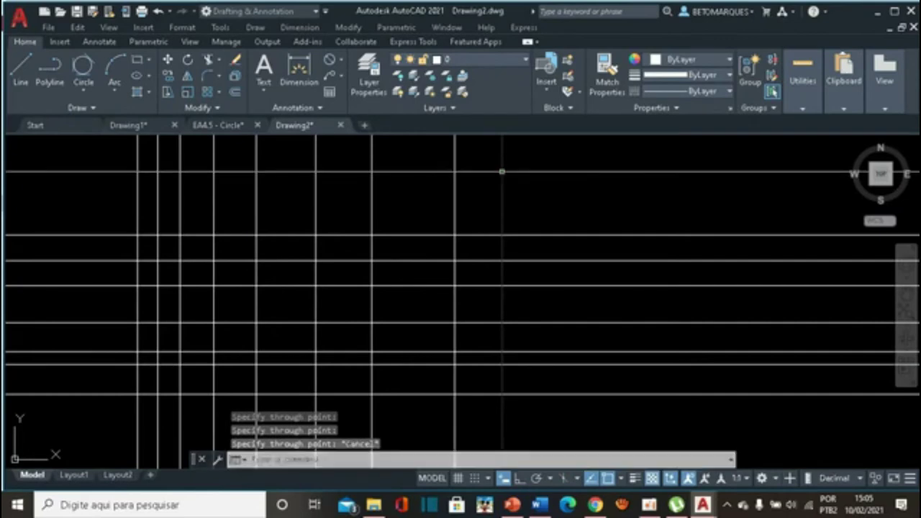
pyautogui.press('Return')
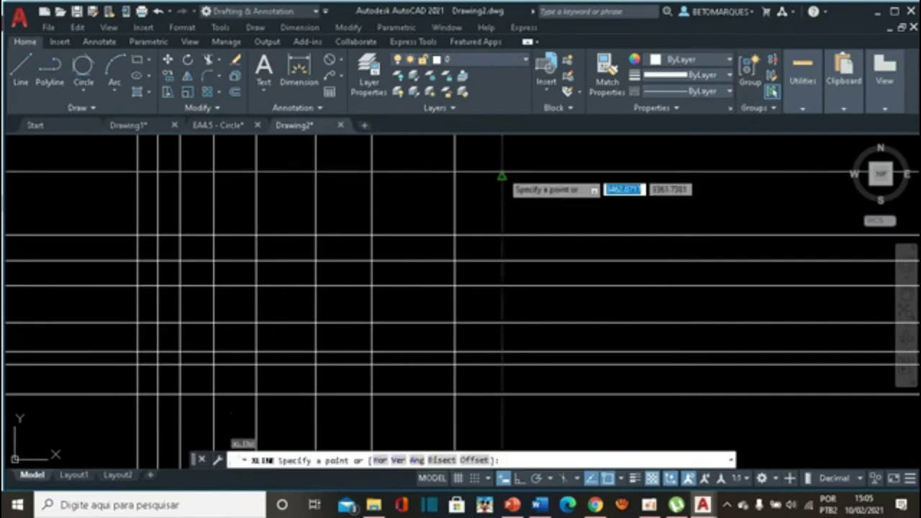
pyautogui.press('Escape')
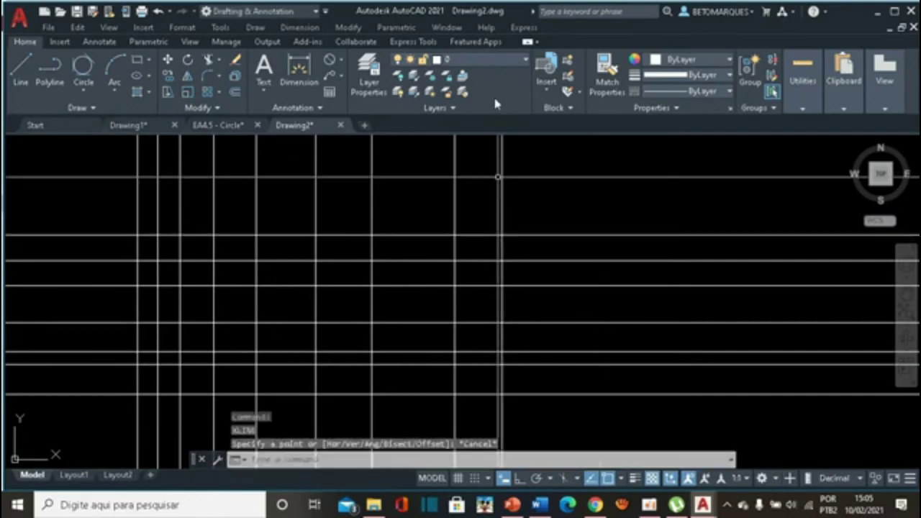
# Erase the construction-line grid and set up new construction lines at a 25° angle.
pyautogui.moveTo(572, 167); pyautogui.dragTo(93, 429)
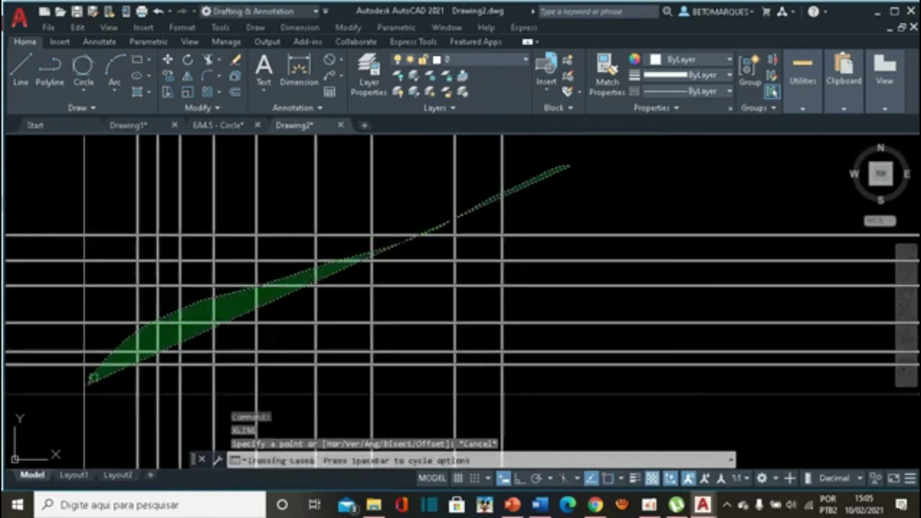
pyautogui.press('Delete')
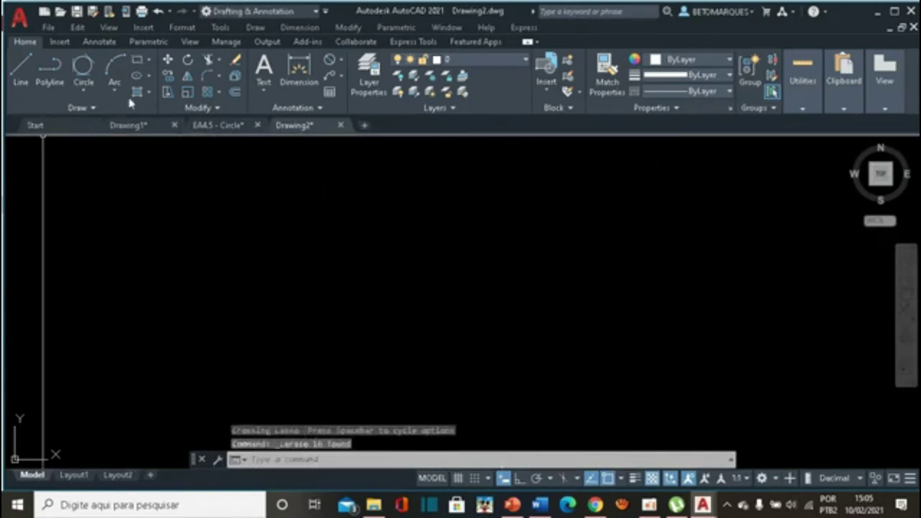
pyautogui.click(94, 109)
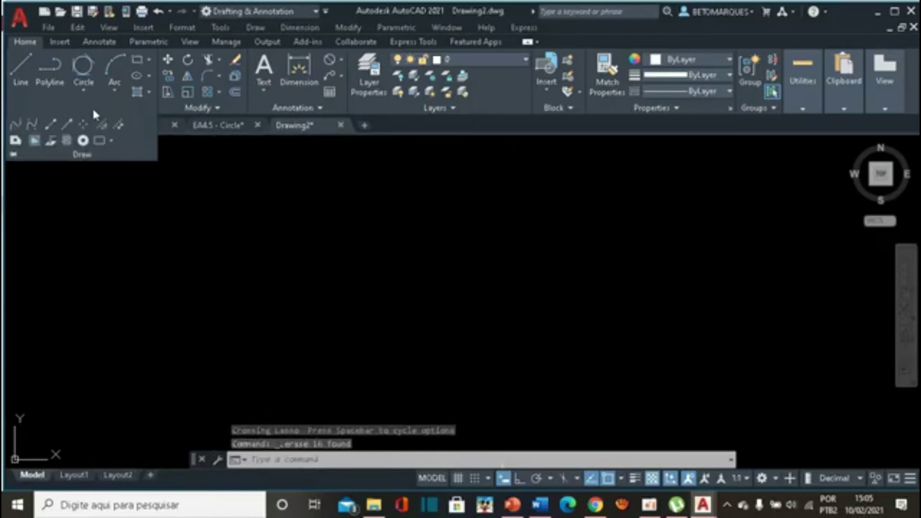
pyautogui.click(52, 126)
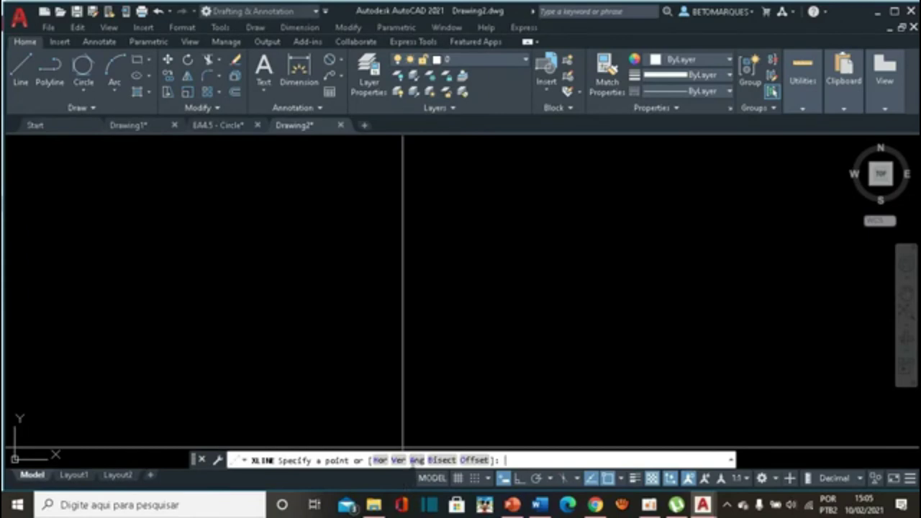
pyautogui.write('A')
pyautogui.press('Return')
pyautogui.click(379, 316)
pyautogui.write('25')
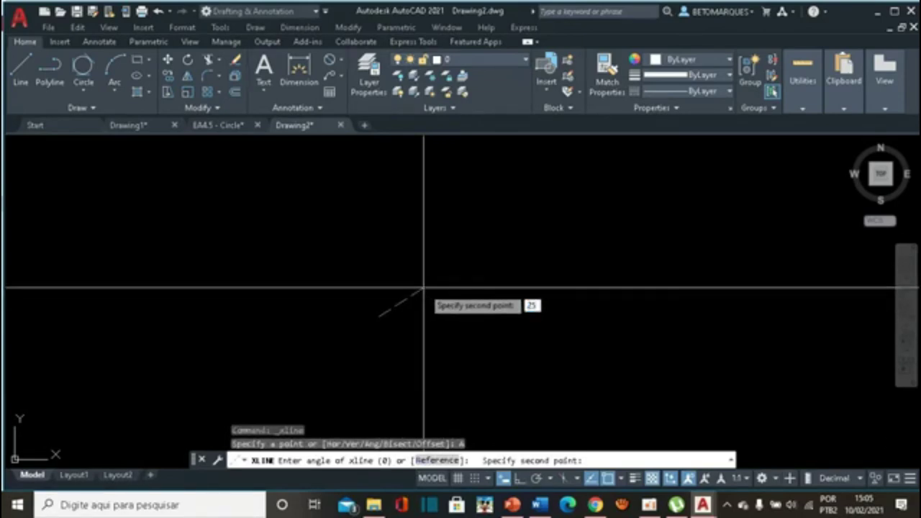
pyautogui.press('Return')
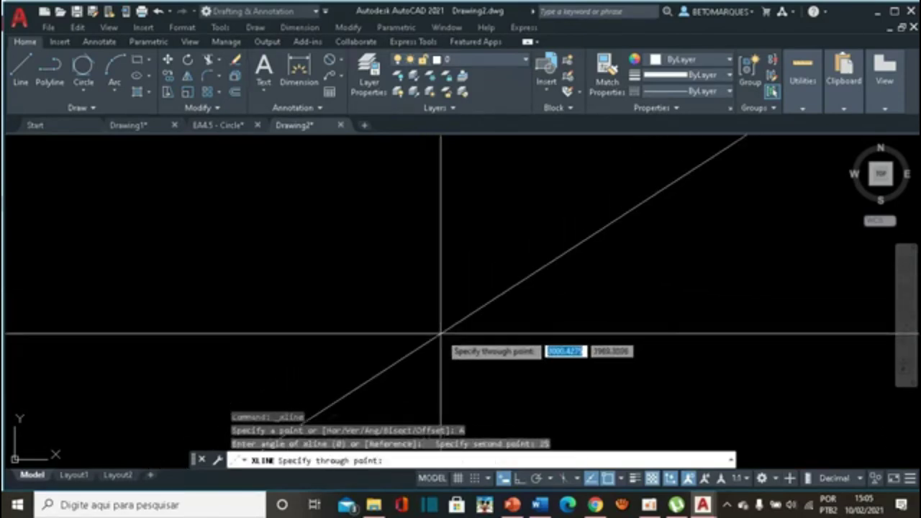
# Place six parallel 25° construction lines, then select and delete them.
pyautogui.click(413, 267)
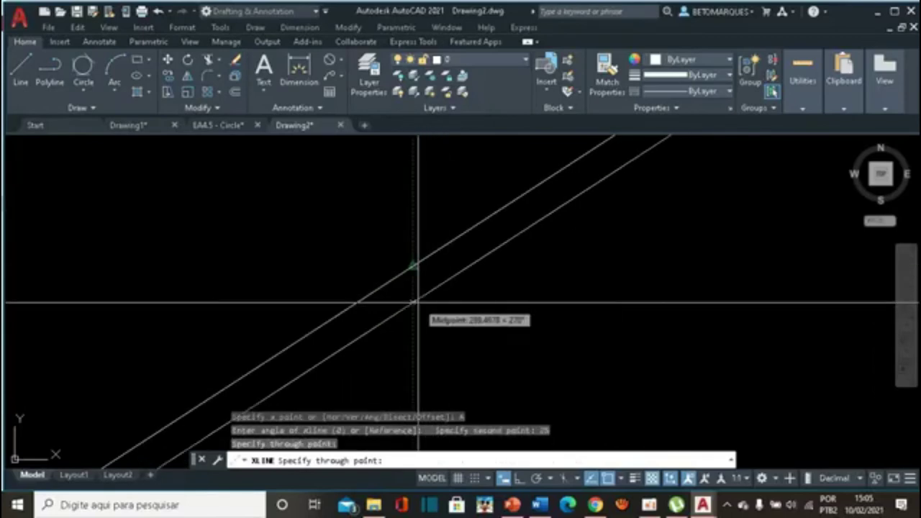
pyautogui.click(422, 303)
pyautogui.click(436, 324)
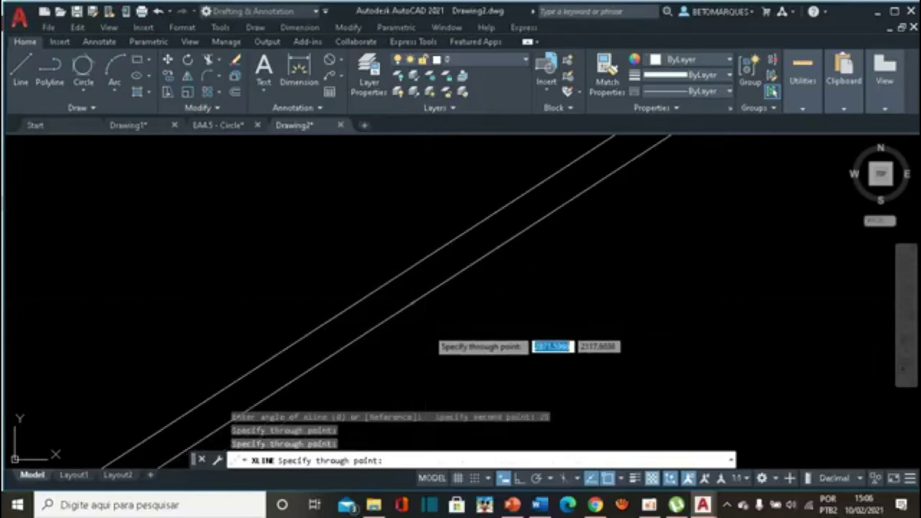
pyautogui.click(447, 349)
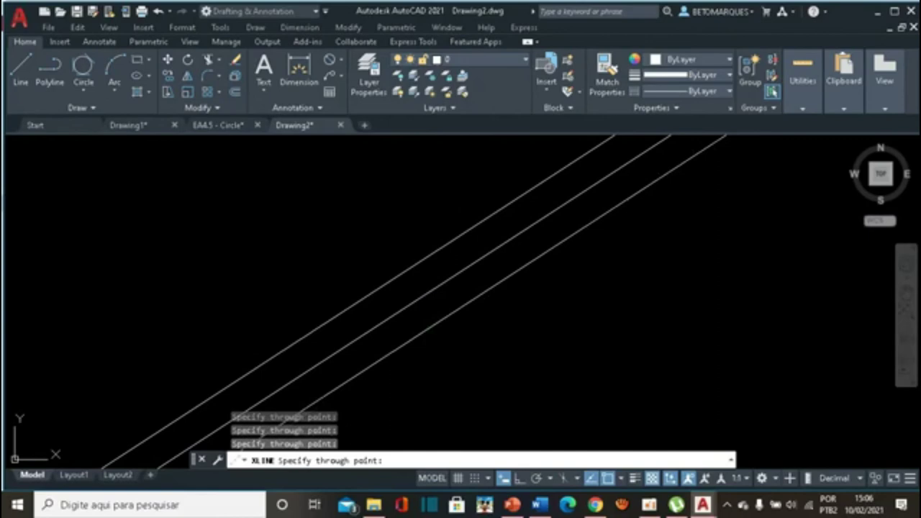
pyautogui.click(466, 381)
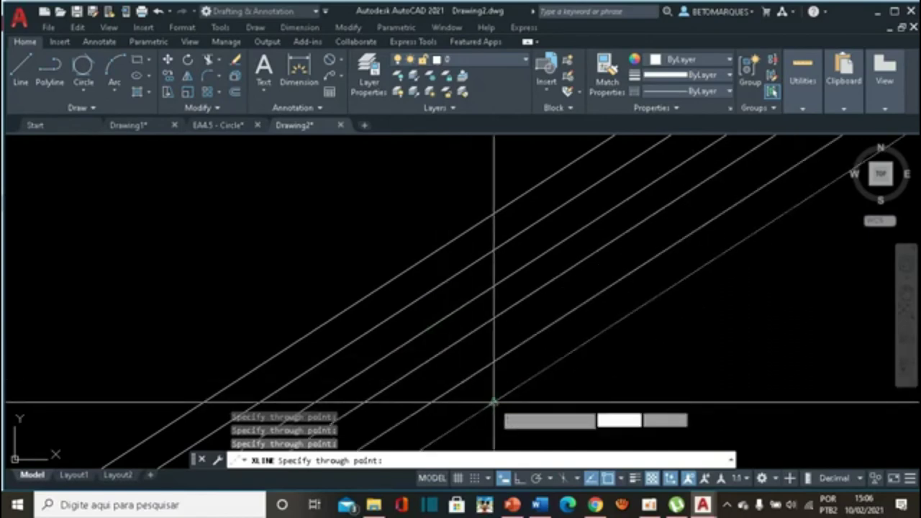
pyautogui.click(494, 403)
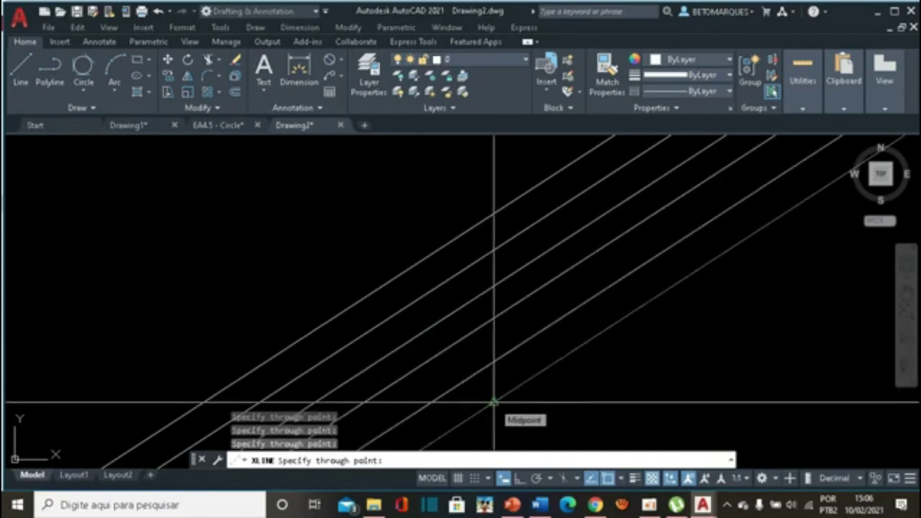
pyautogui.press('Escape')
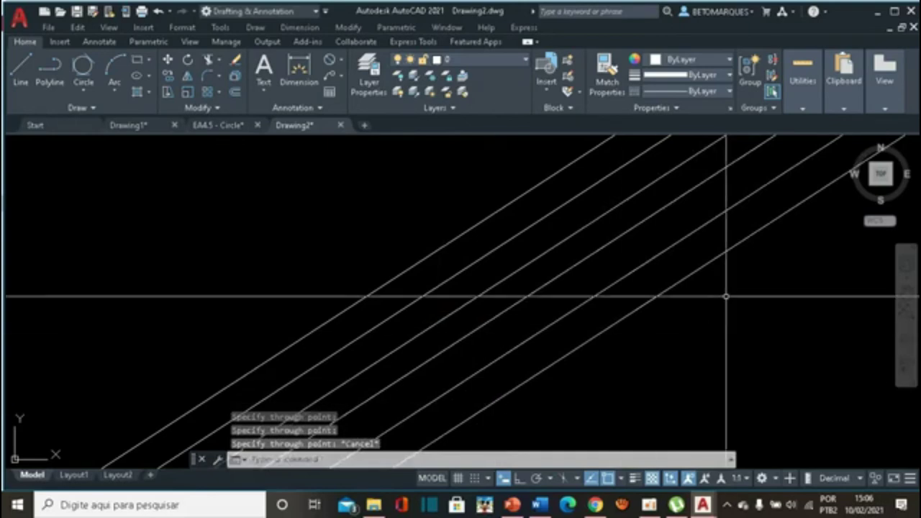
pyautogui.moveTo(726, 295)
pyautogui.mouseDown()
pyautogui.moveTo(329, 233)
pyautogui.moveTo(252, 248)
pyautogui.mouseUp()
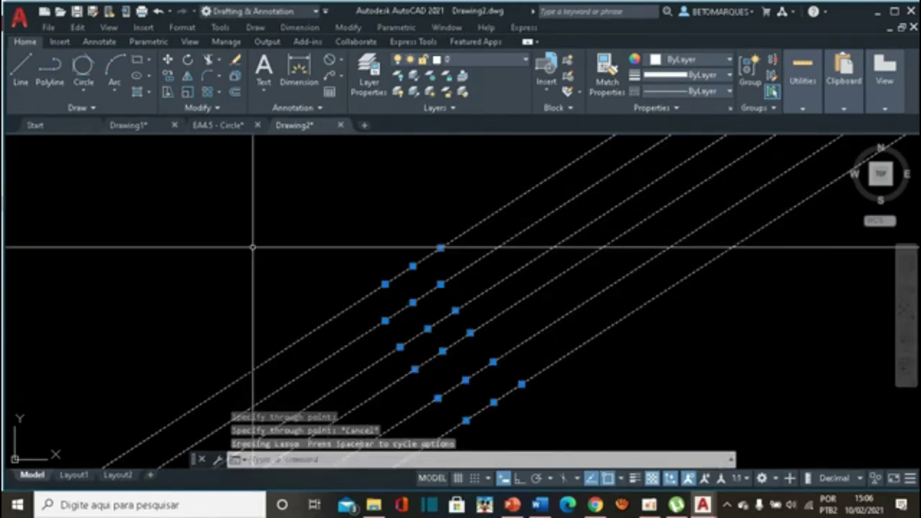
pyautogui.press('Delete')
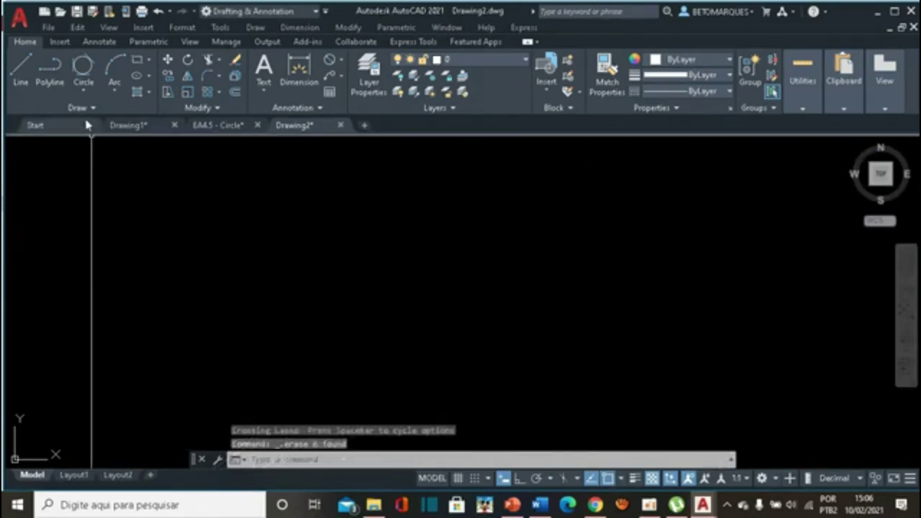
# Draw a bisecting construction line by picking an angle's vertex, start and end points.
pyautogui.click(91, 110)
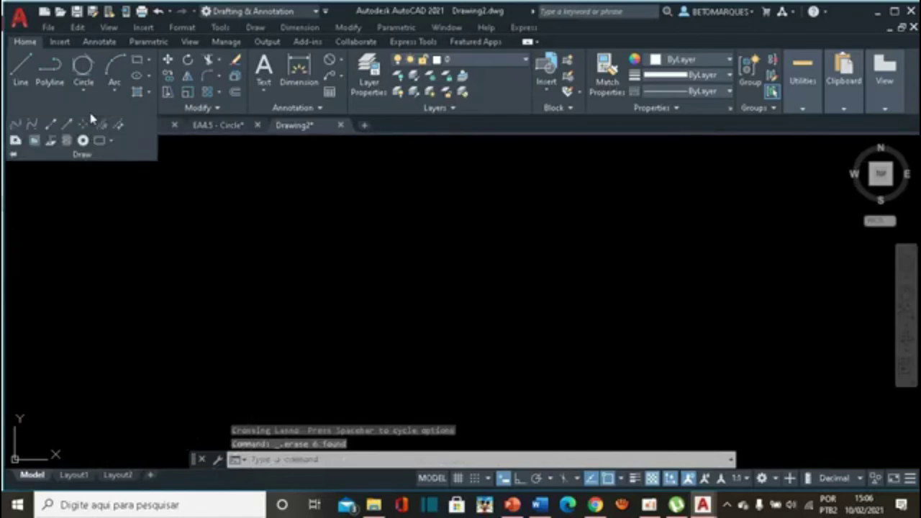
pyautogui.click(54, 126)
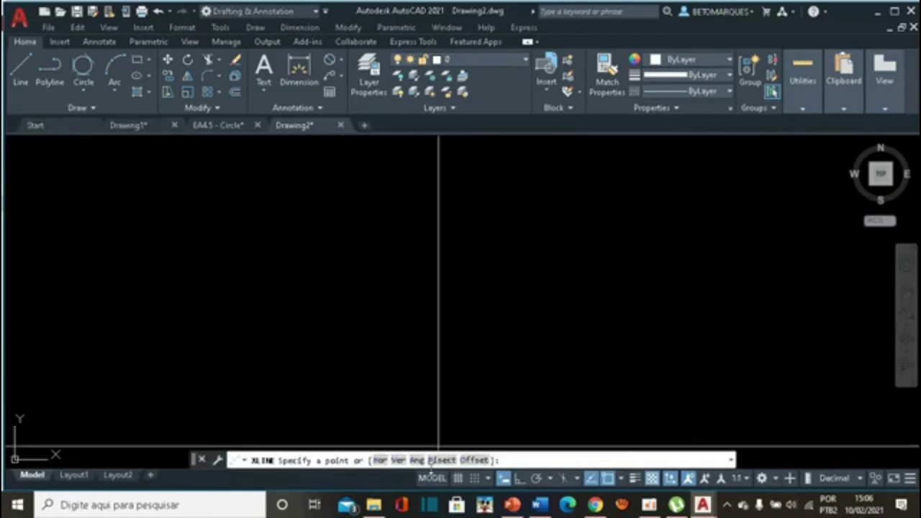
pyautogui.click(432, 465)
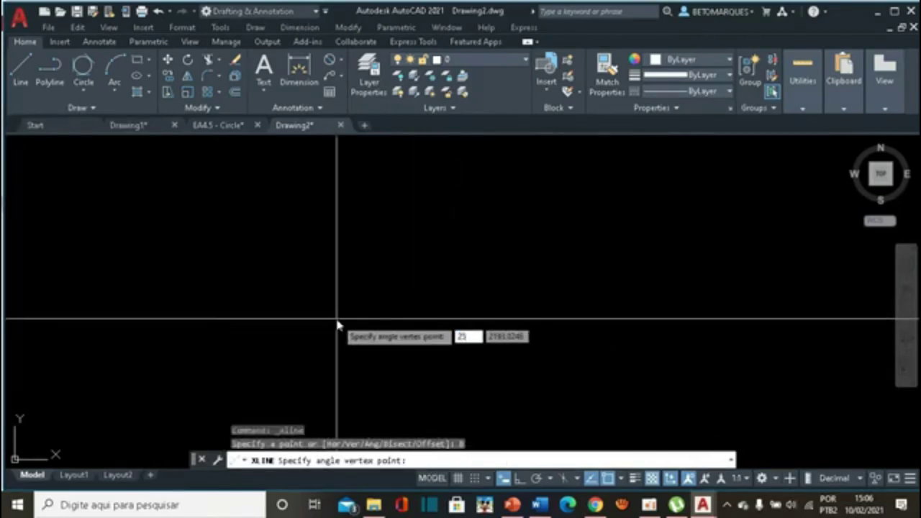
pyautogui.press('Return')
pyautogui.click(360, 303)
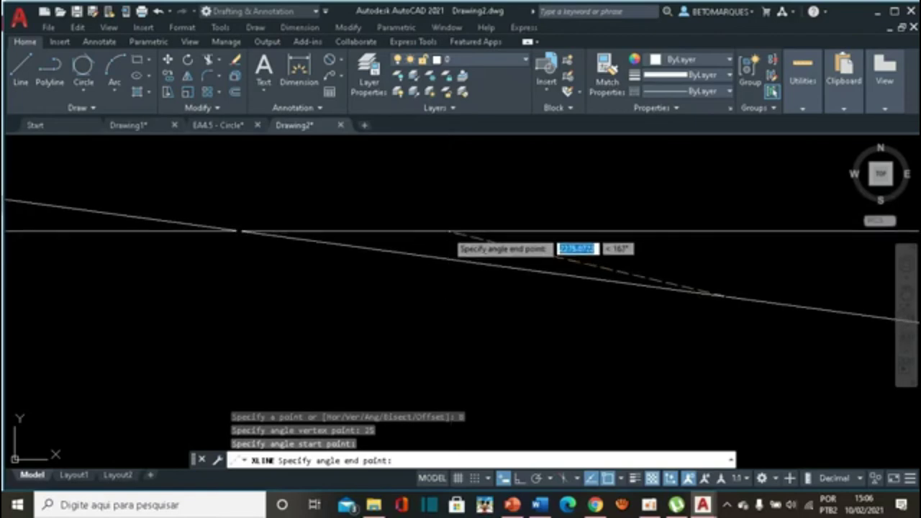
pyautogui.click(447, 232)
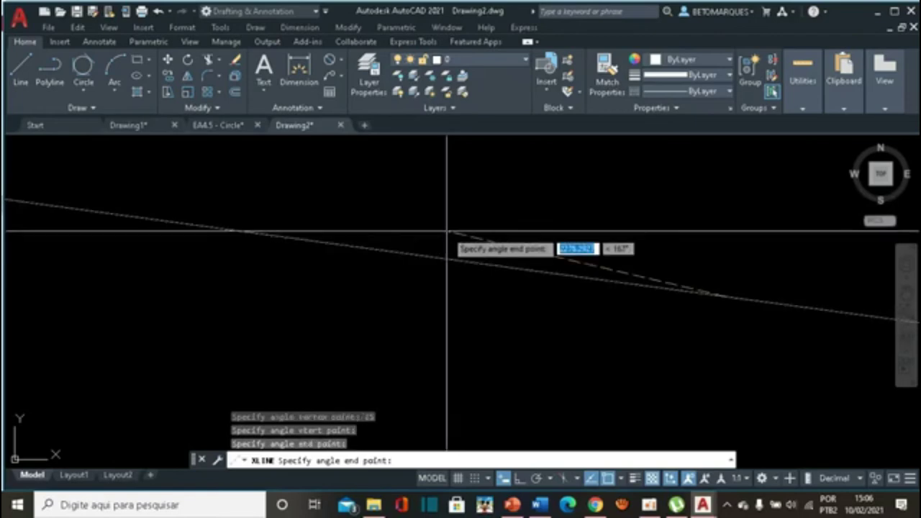
# Add three more bisectors through the vertex, then select and erase all the construction lines.
pyautogui.click(430, 309)
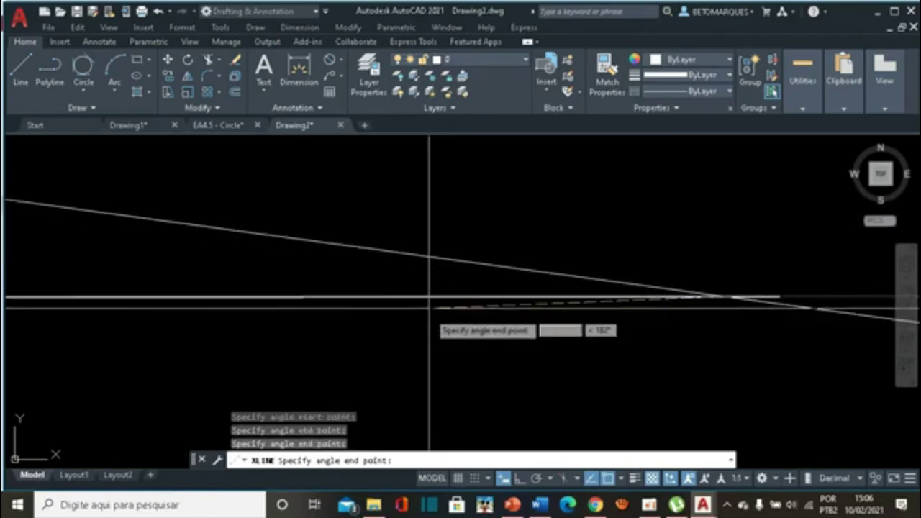
pyautogui.click(442, 373)
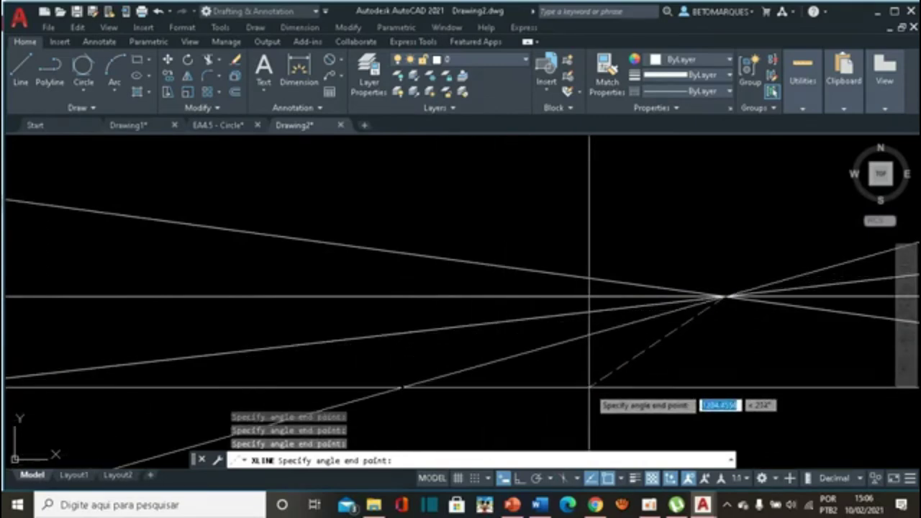
pyautogui.click(688, 381)
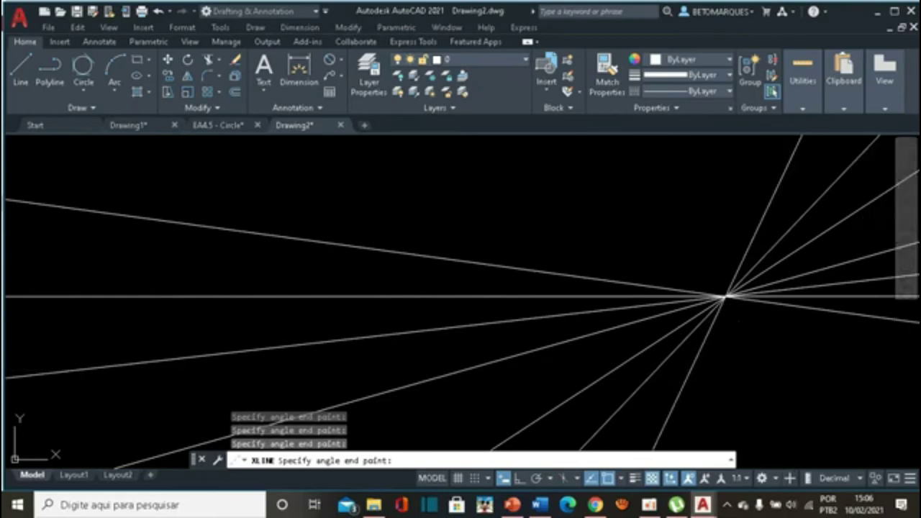
pyautogui.press('Escape')
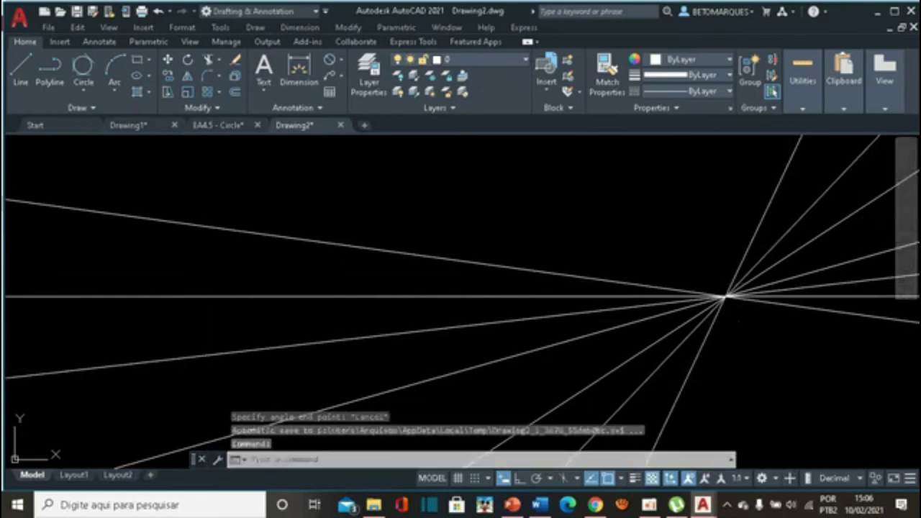
pyautogui.moveTo(655, 178); pyautogui.dragTo(787, 389)
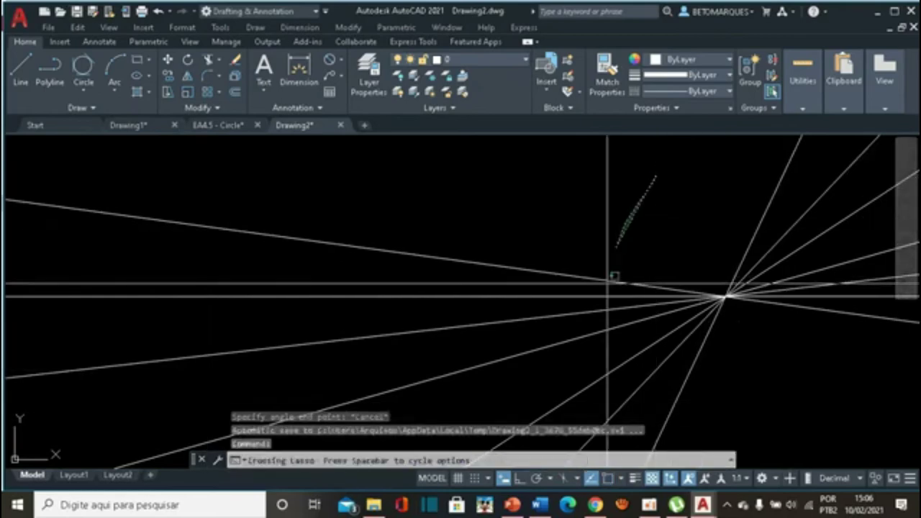
pyautogui.press('Delete')
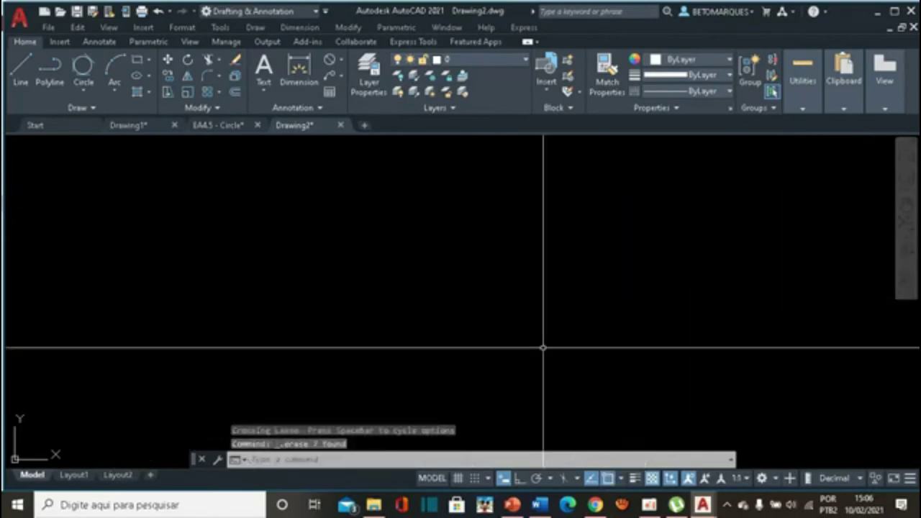
# Attempt an XLINE offset of 10 from an existing line, which finds no line to copy.
pyautogui.press('Return')
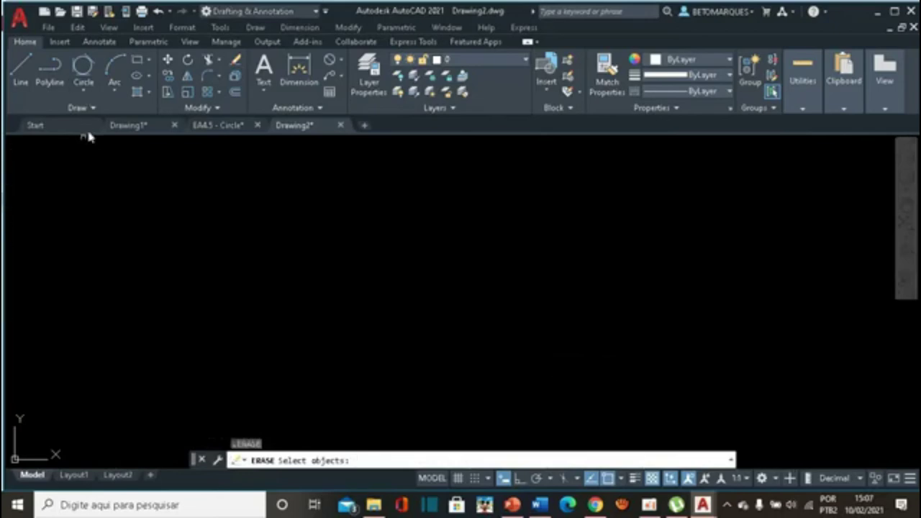
pyautogui.click(96, 107)
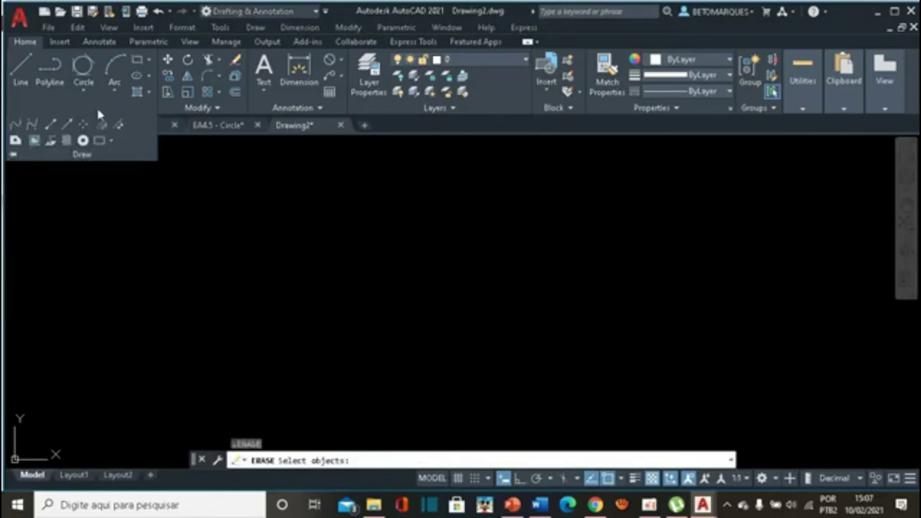
pyautogui.click(50, 126)
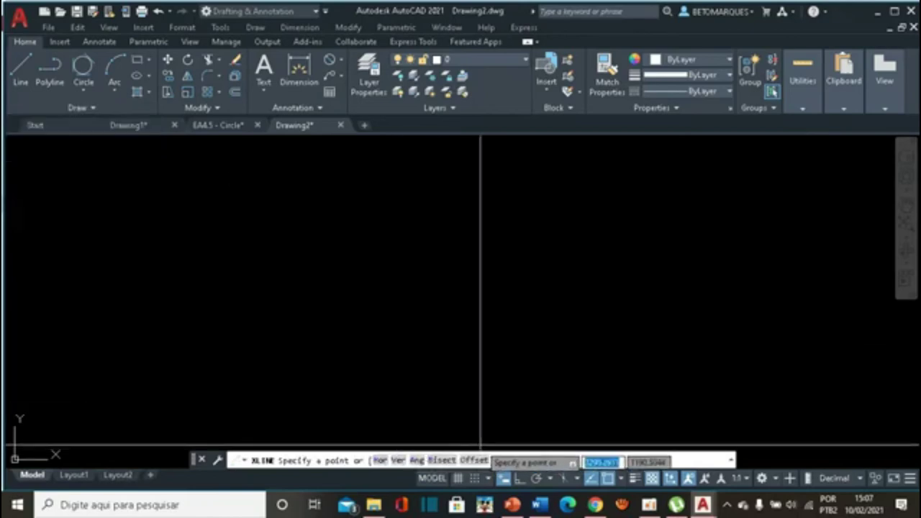
pyautogui.click(472, 460)
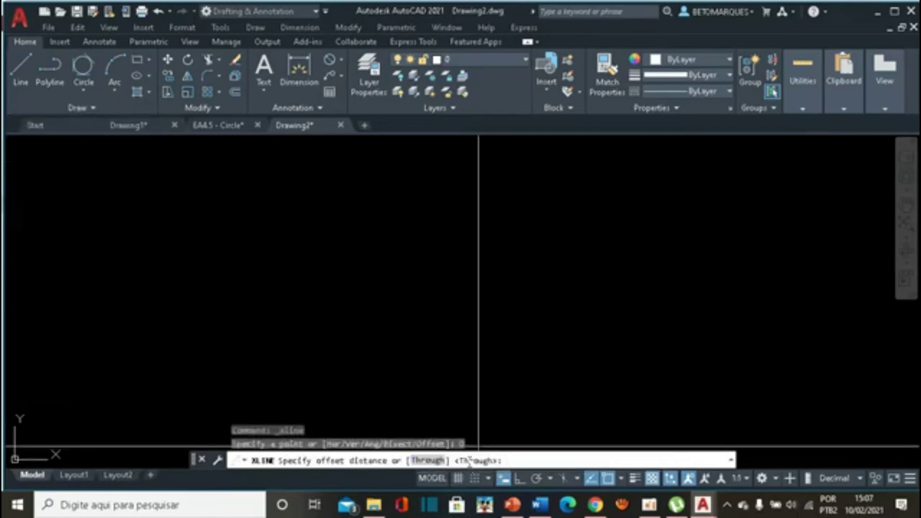
pyautogui.click(438, 207)
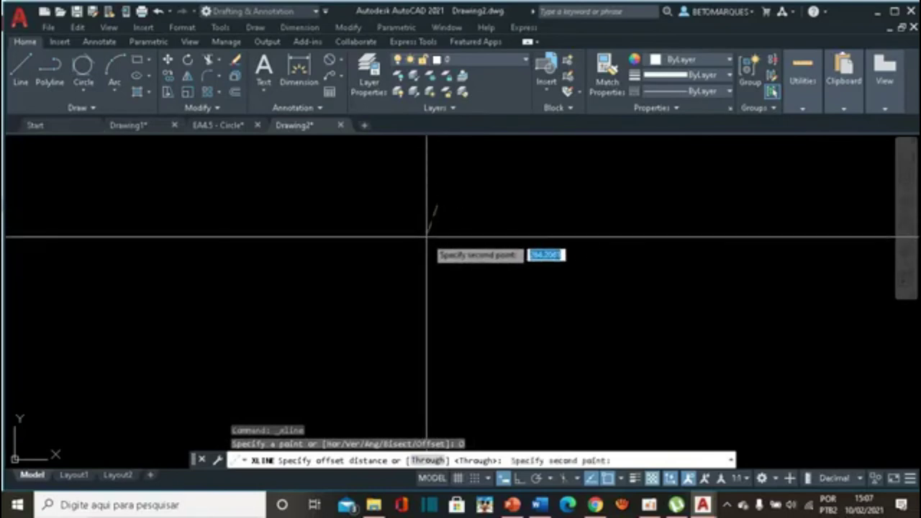
pyautogui.write('10')
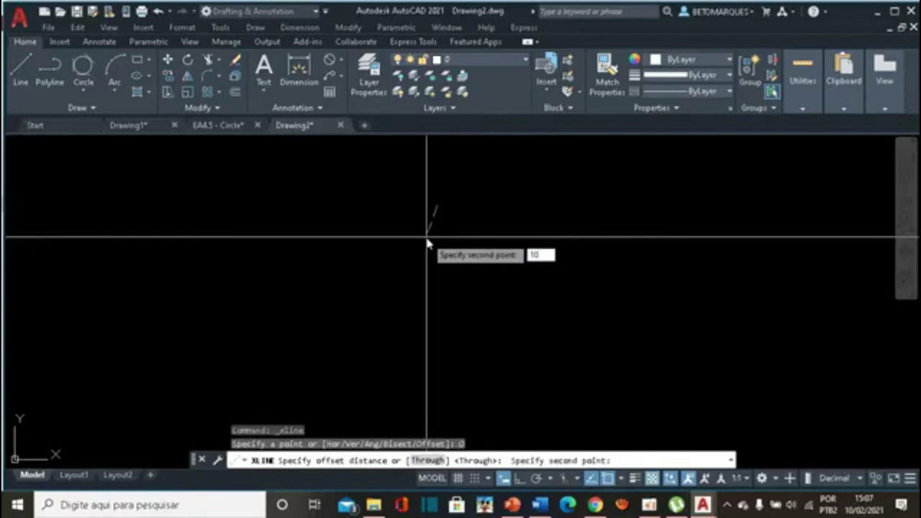
pyautogui.press('Return')
pyautogui.click(426, 237)
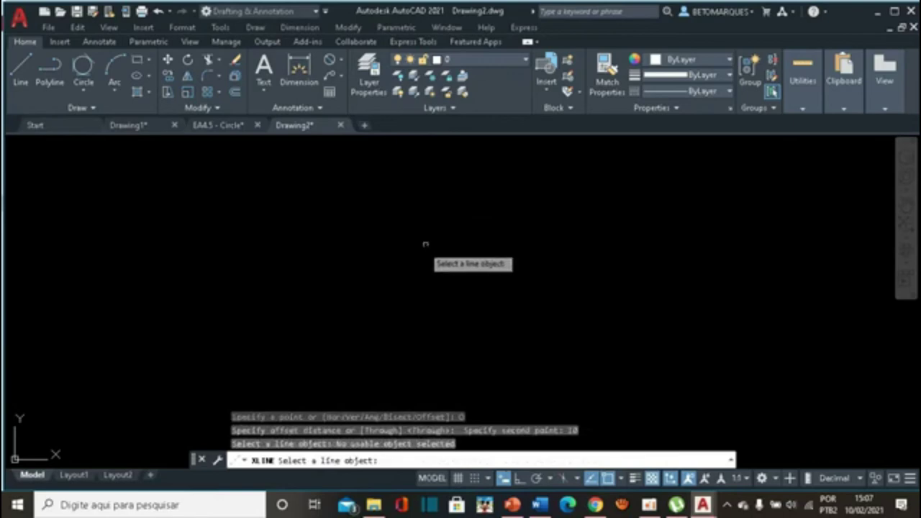
pyautogui.click(287, 250)
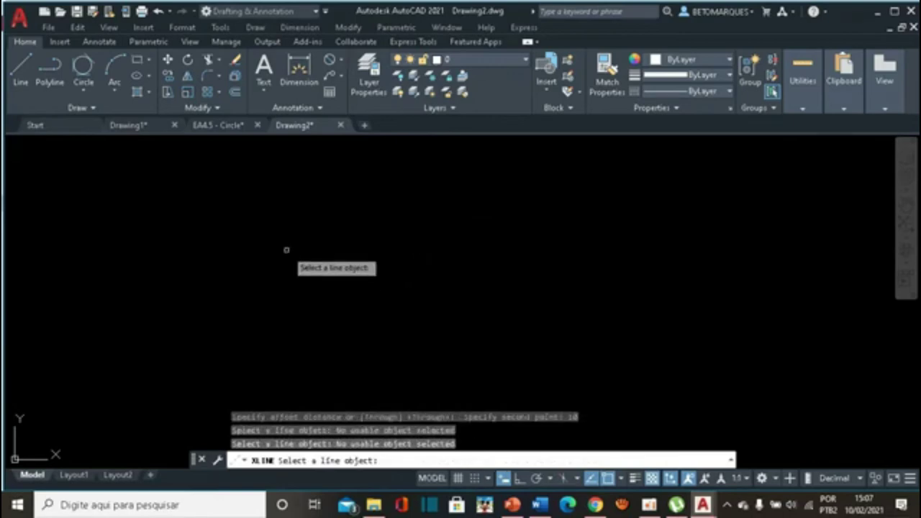
pyautogui.click(395, 249)
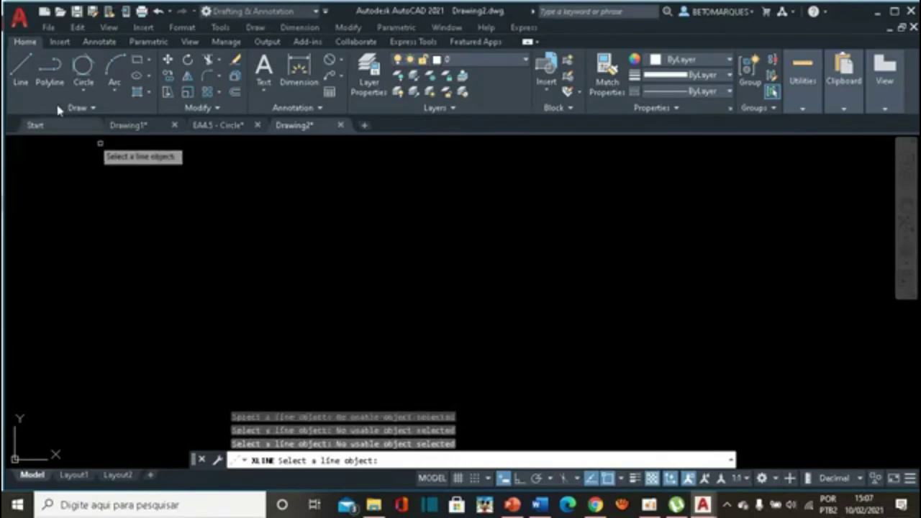
pyautogui.click(34, 88)
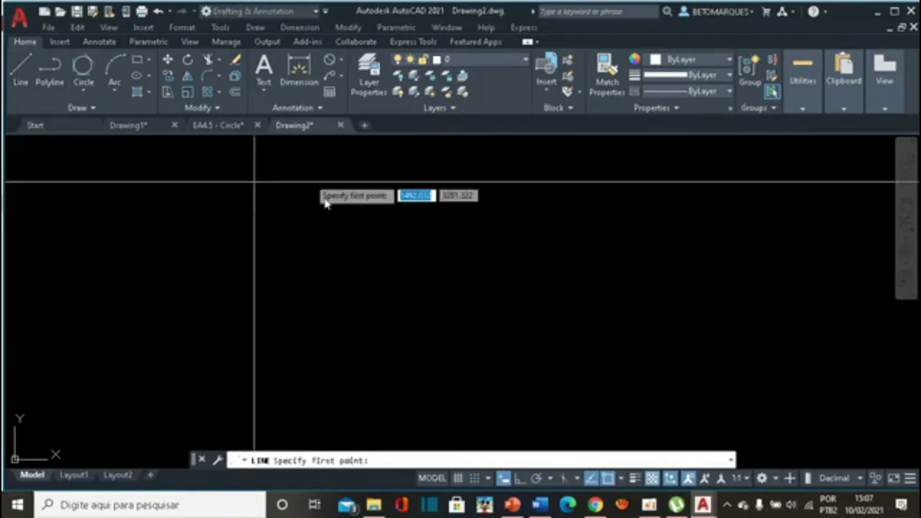
# Draw a single horizontal line segment from left to right across the middle of the drawing.
pyautogui.click(385, 276)
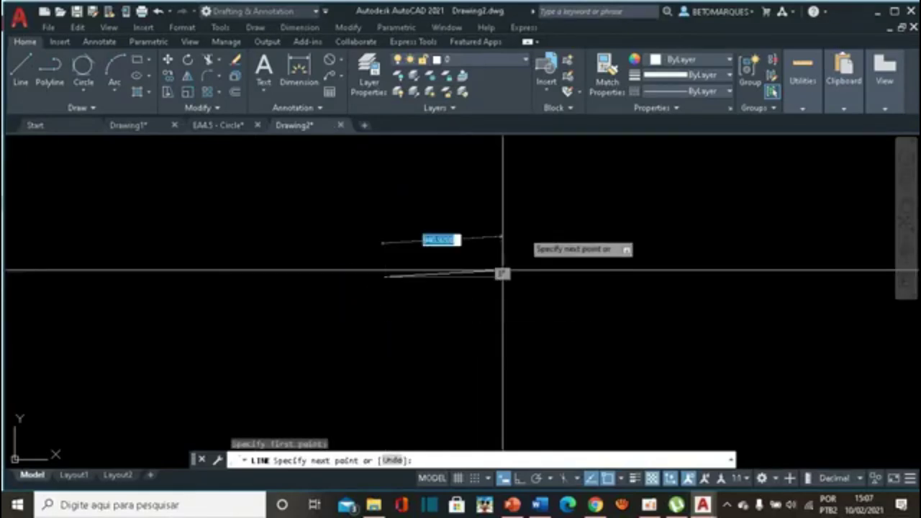
pyautogui.click(749, 278)
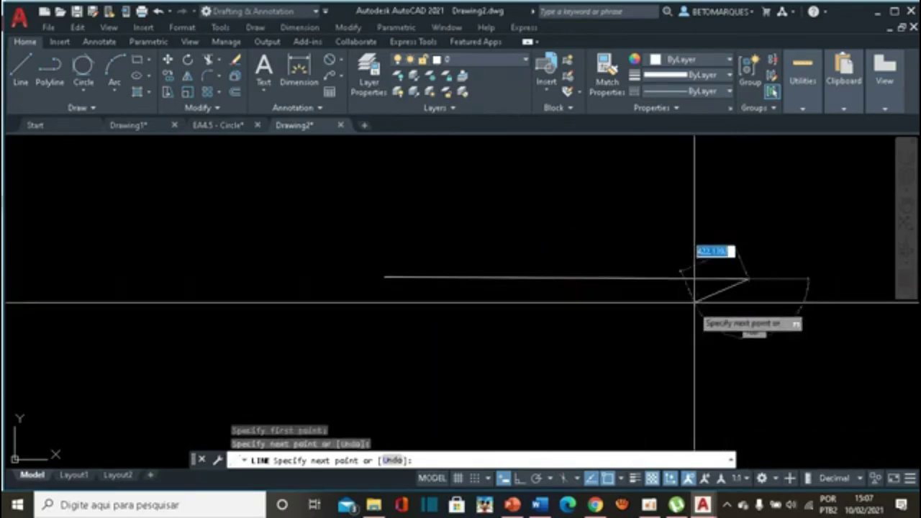
pyautogui.press('Escape')
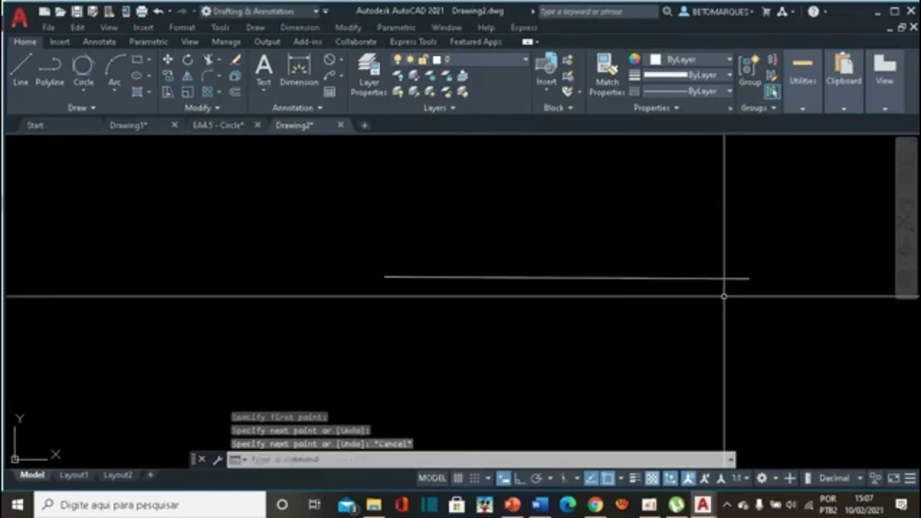
pyautogui.click(94, 109)
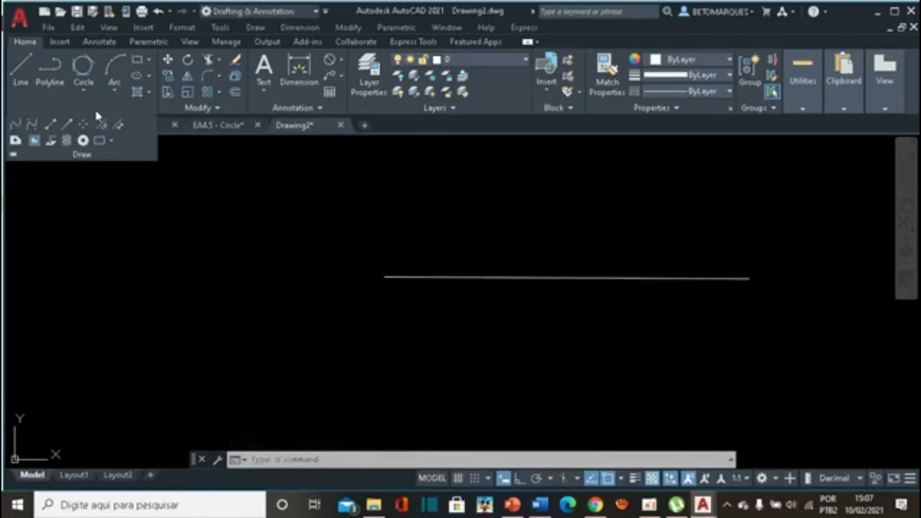
# Offset a parallel construction line 5 units below the horizontal line.
pyautogui.click(51, 127)
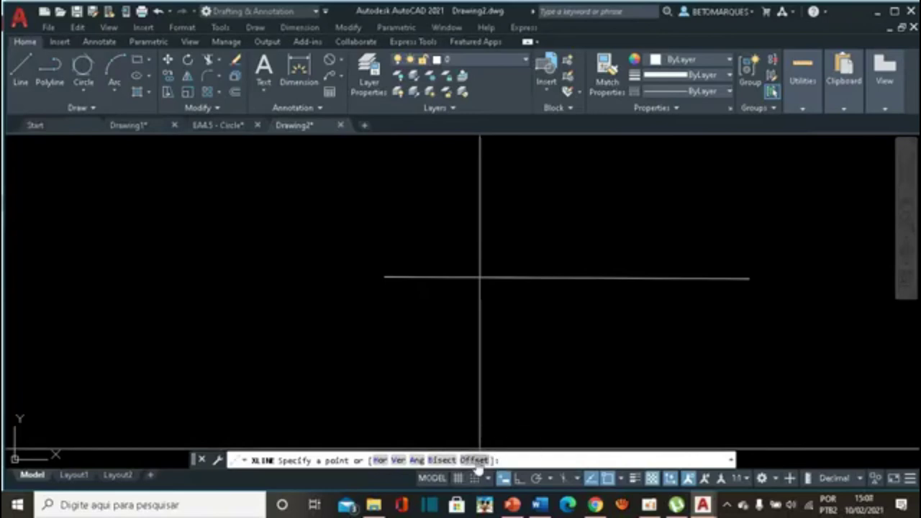
pyautogui.click(476, 460)
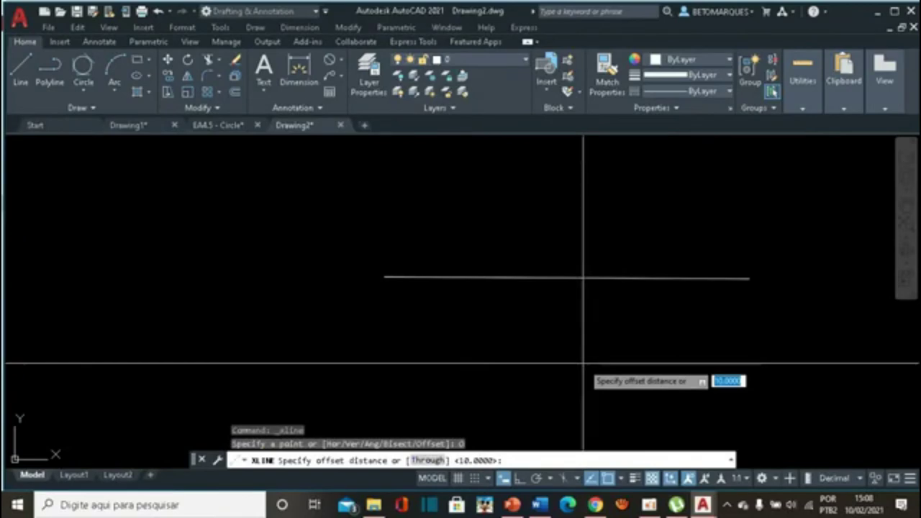
pyautogui.write('5')
pyautogui.press('Return')
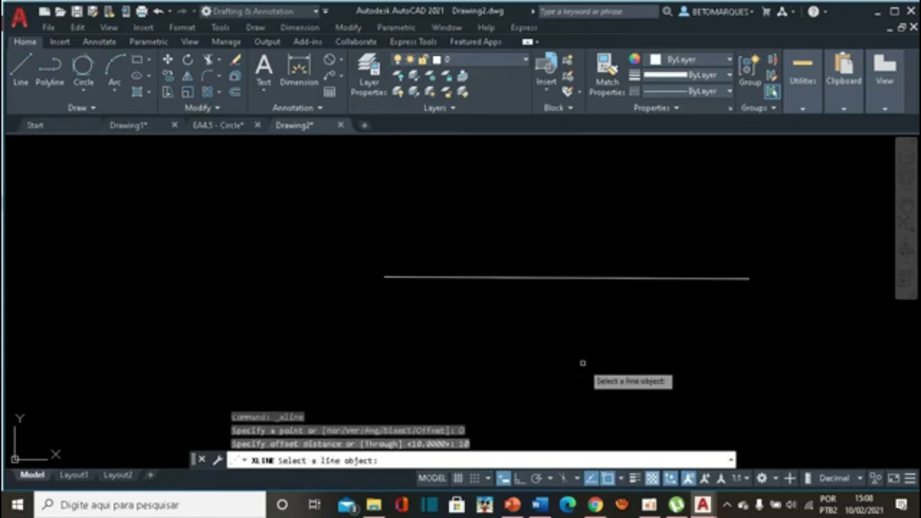
pyautogui.click(586, 277)
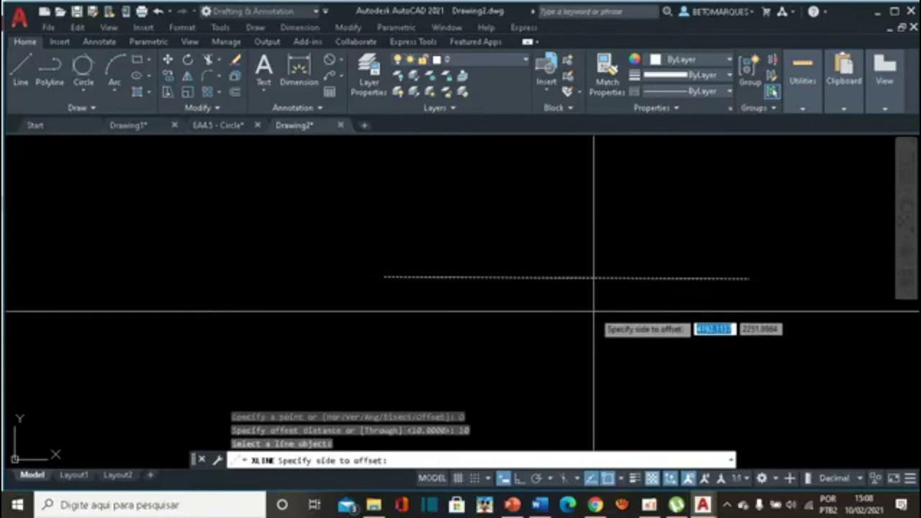
pyautogui.click(594, 311)
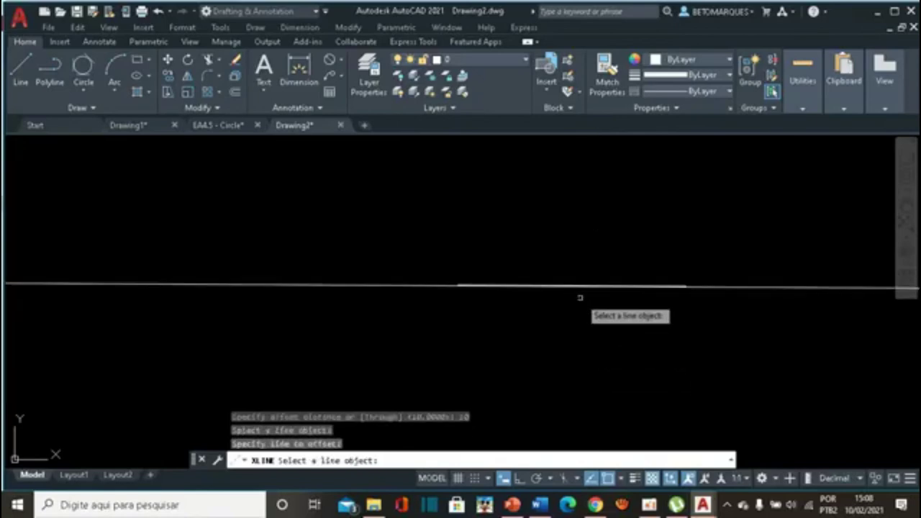
pyautogui.scroll(-2, 581, 297)
pyautogui.scroll(8, 580, 299)
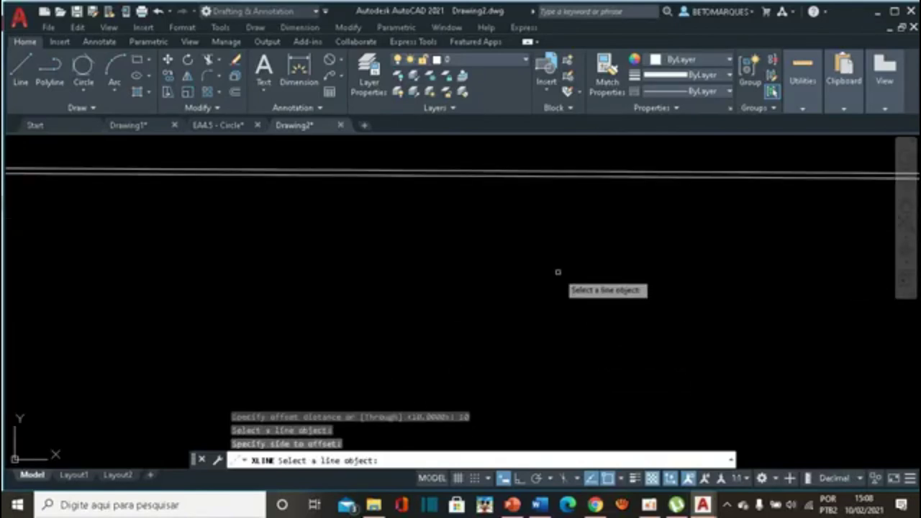
pyautogui.moveTo(557, 269); pyautogui.dragTo(617, 427, button='middle')
pyautogui.scroll(3, 566, 360)
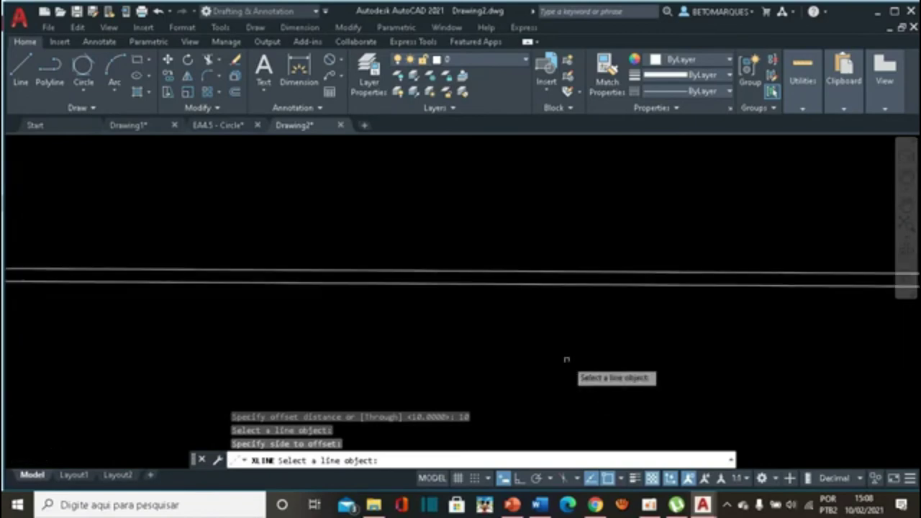
pyautogui.scroll(2, 566, 360)
# Keep offsetting from the bottom line to stack more parallel construction lines below.
pyautogui.click(519, 240)
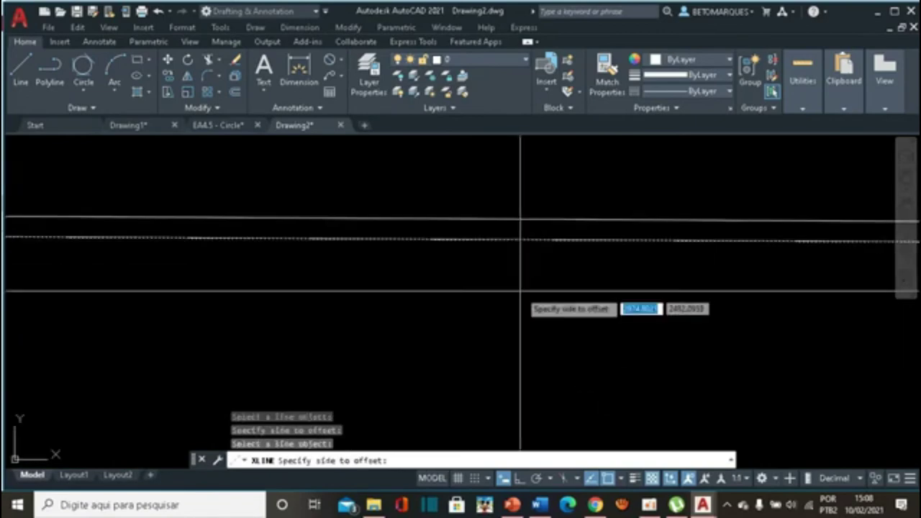
pyautogui.click(520, 291)
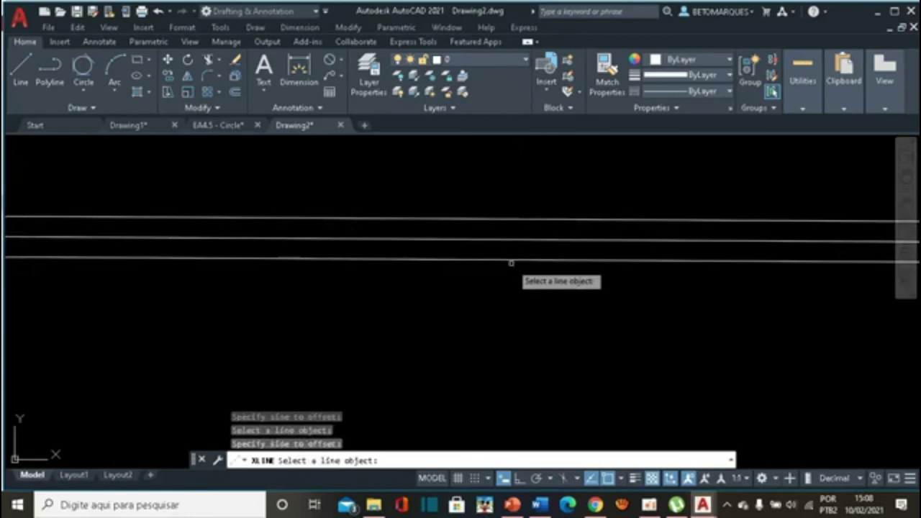
pyautogui.click(510, 261)
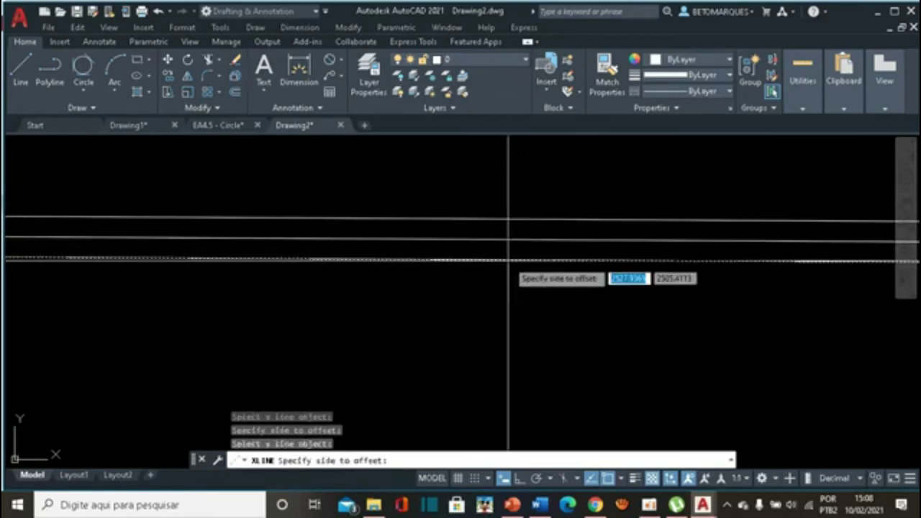
pyautogui.click(508, 284)
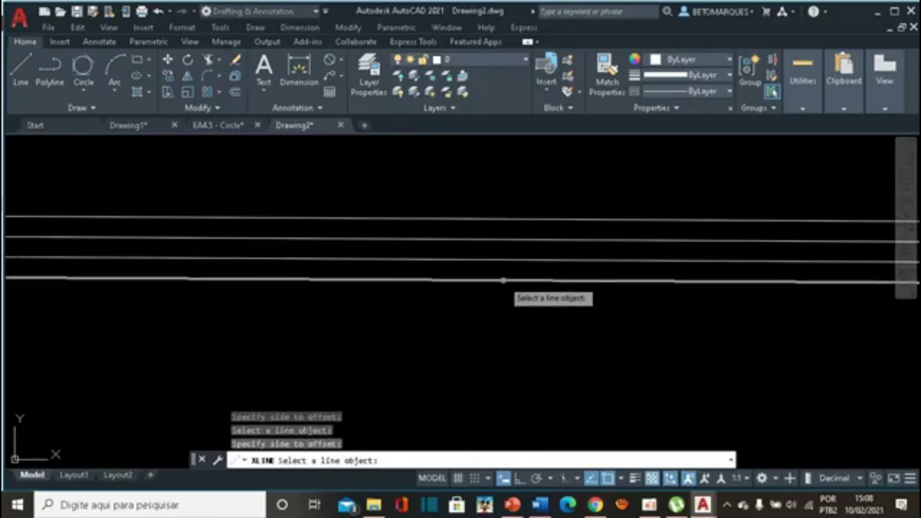
pyautogui.click(503, 280)
pyautogui.click(503, 313)
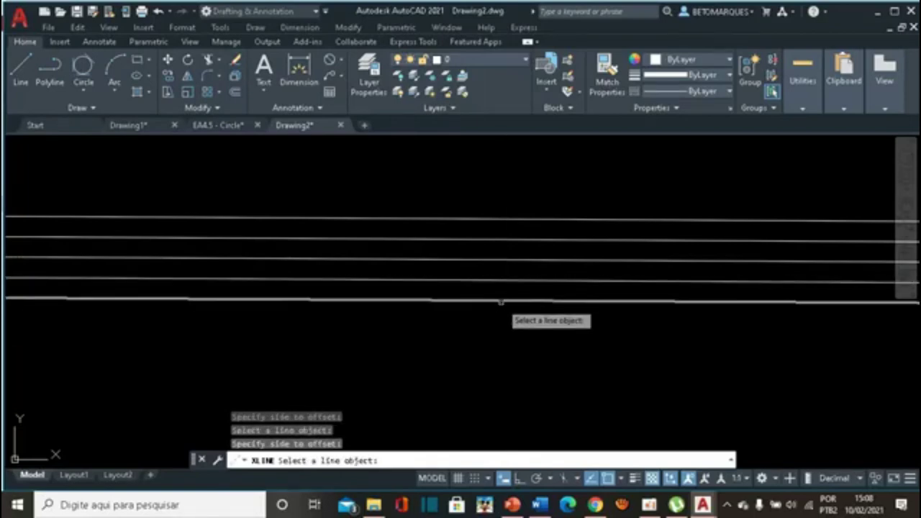
pyautogui.click(502, 301)
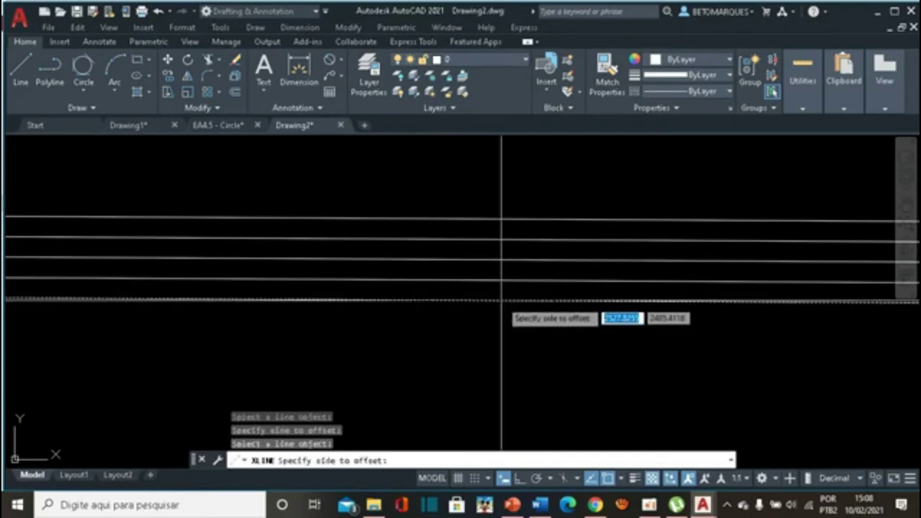
pyautogui.click(514, 425)
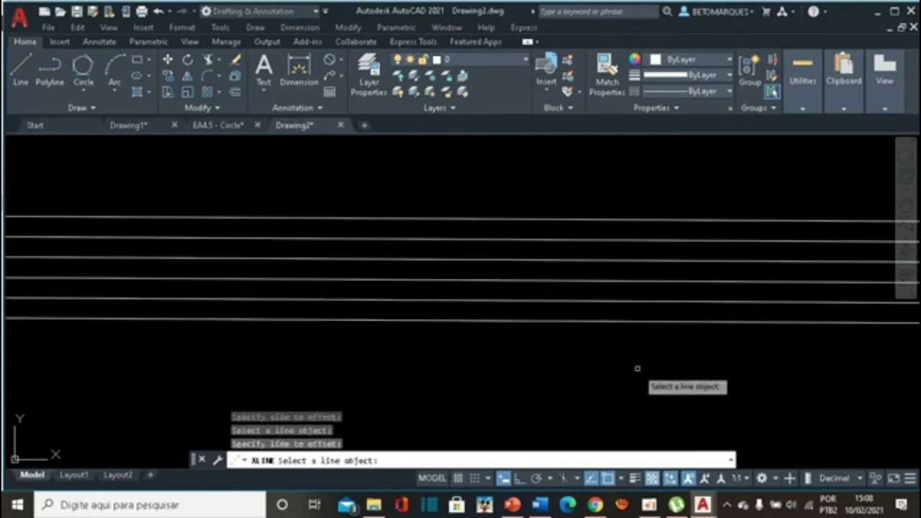
pyautogui.press('Escape')
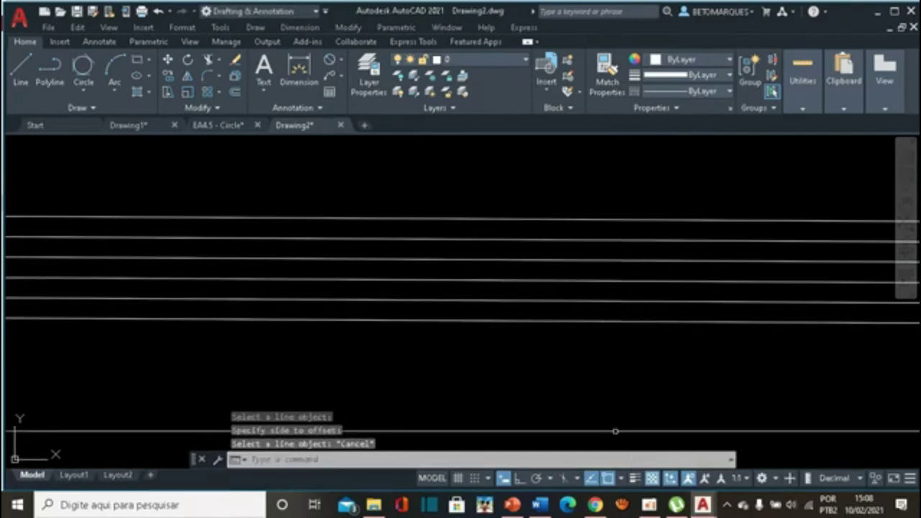
# Erase the six horizontal xlines, then open a new Drawing3 with grid off and ortho on.
pyautogui.moveTo(619, 178); pyautogui.dragTo(641, 368)
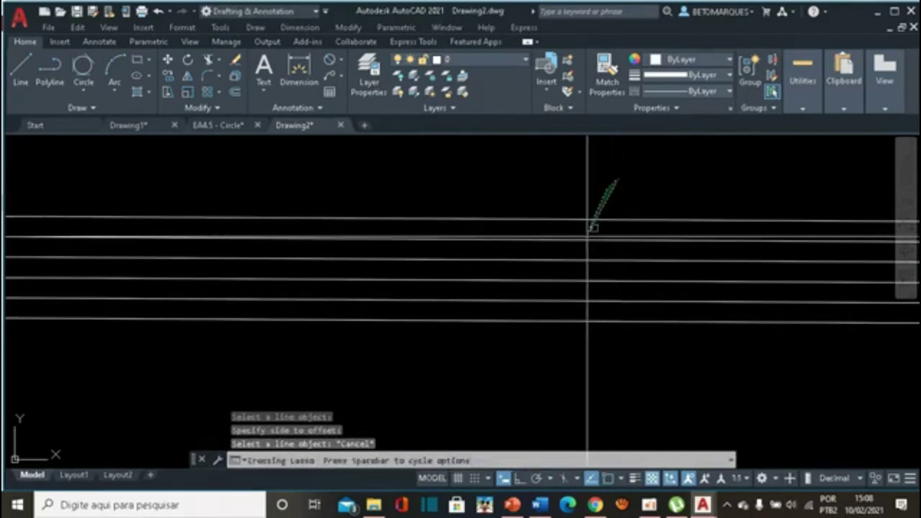
pyautogui.press('Delete')
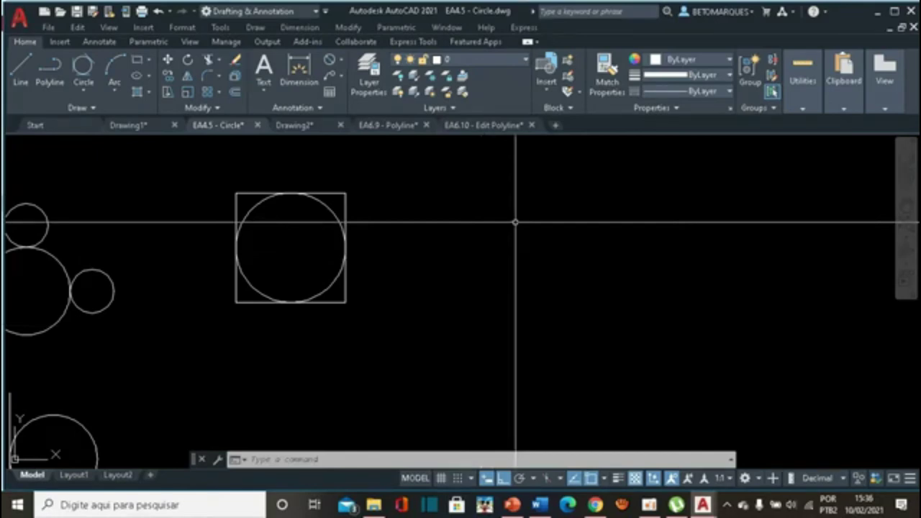
pyautogui.click(556, 126)
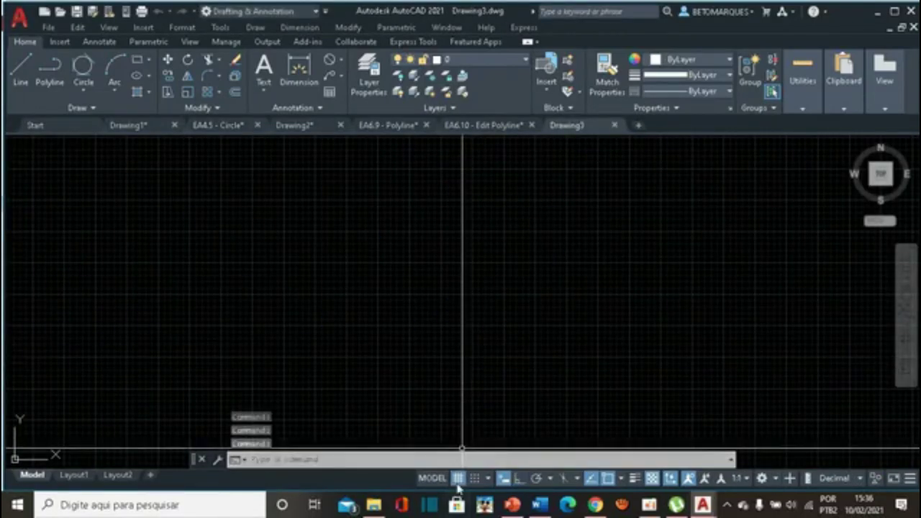
pyautogui.click(458, 478)
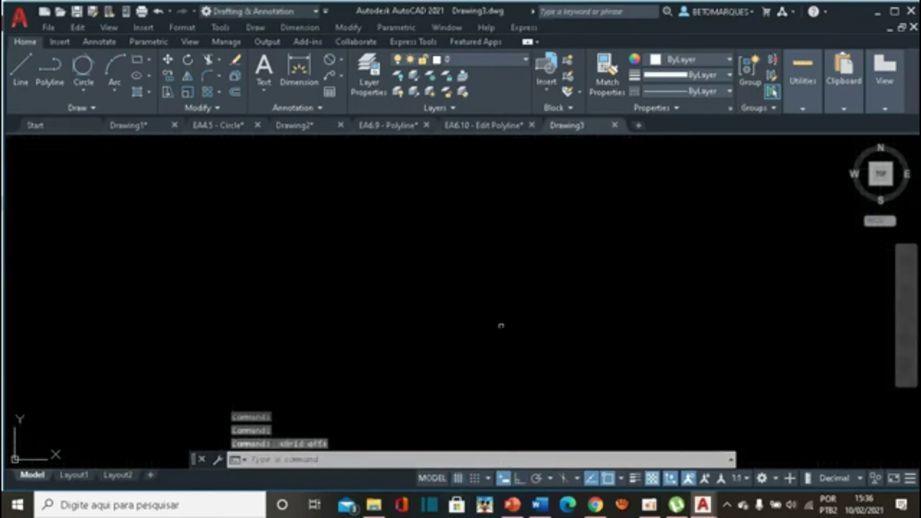
pyautogui.click(520, 480)
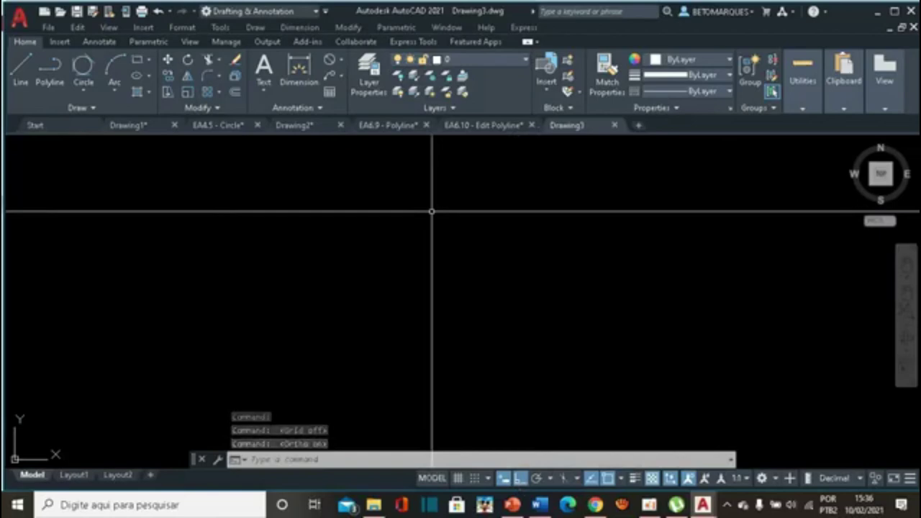
pyautogui.click(17, 72)
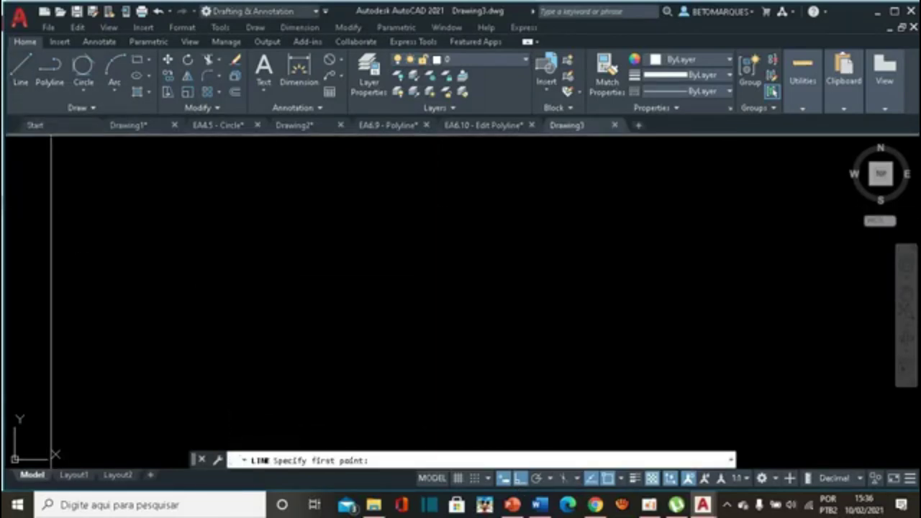
pyautogui.click(288, 206)
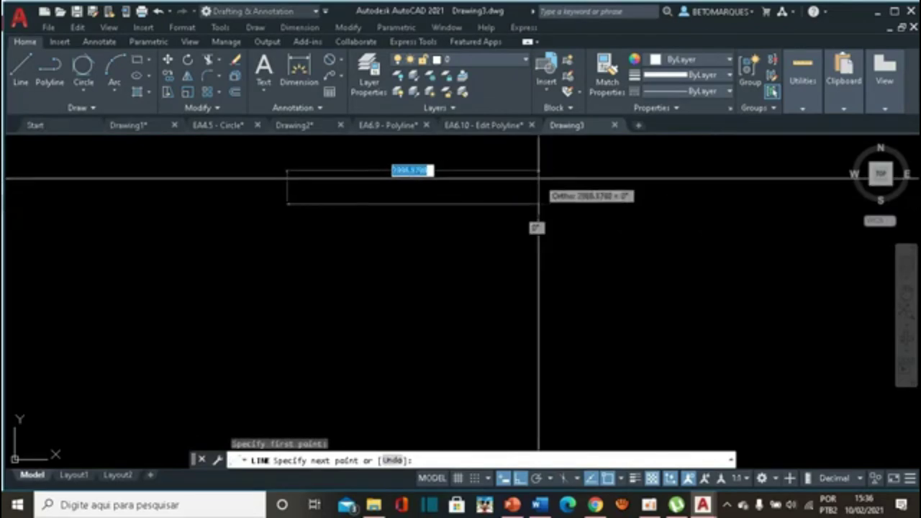
pyautogui.write('50')
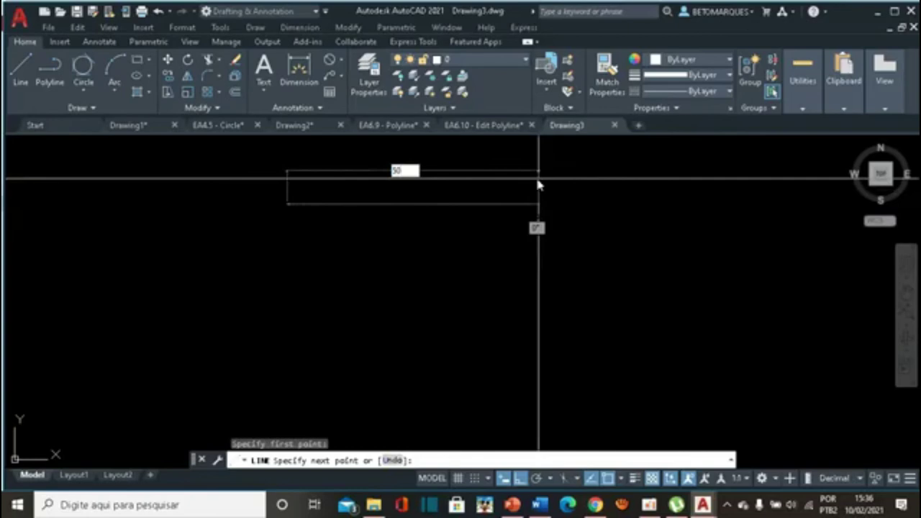
pyautogui.press('Return')
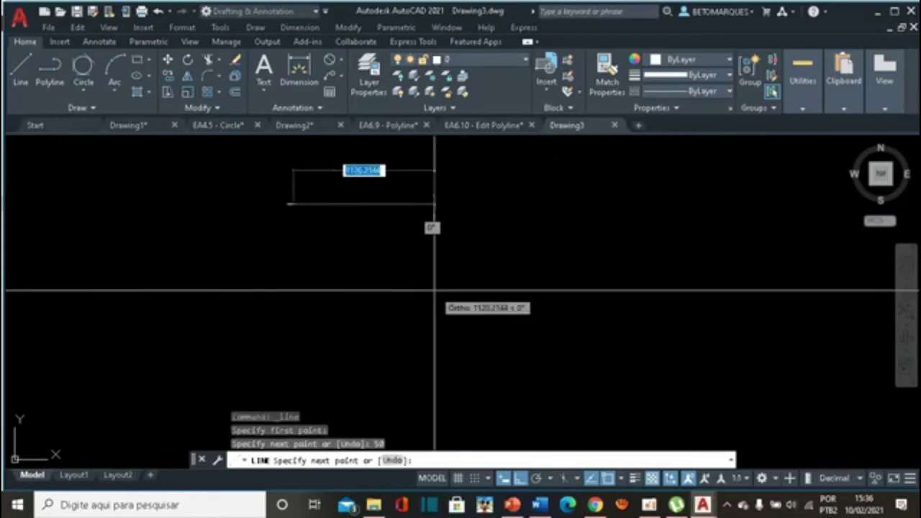
pyautogui.press('Return')
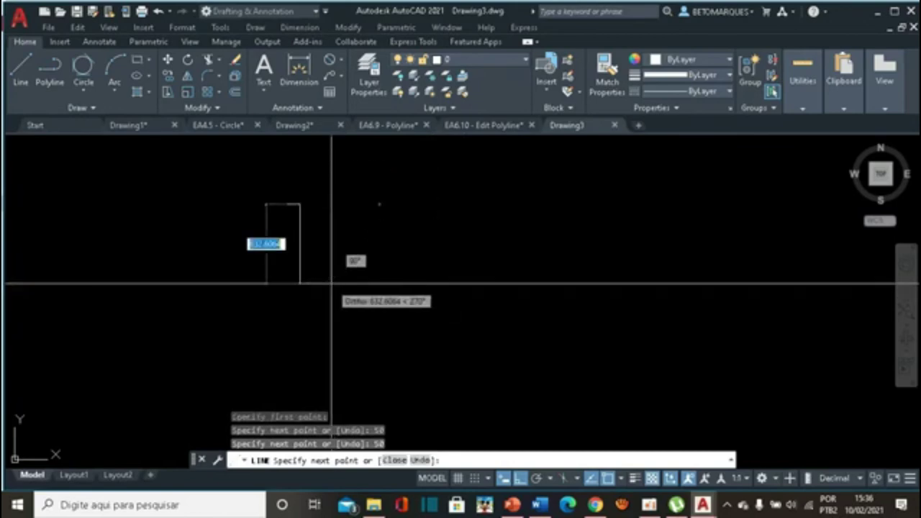
pyautogui.write('582.8634')
pyautogui.press('Return')
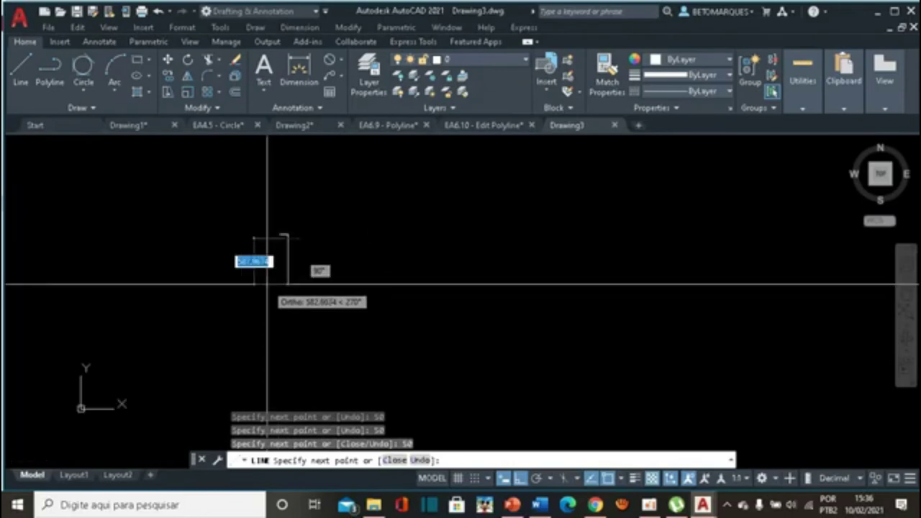
pyautogui.scroll(2, 278, 283)
pyautogui.scroll(2, 315, 282)
pyautogui.scroll(2, 315, 283)
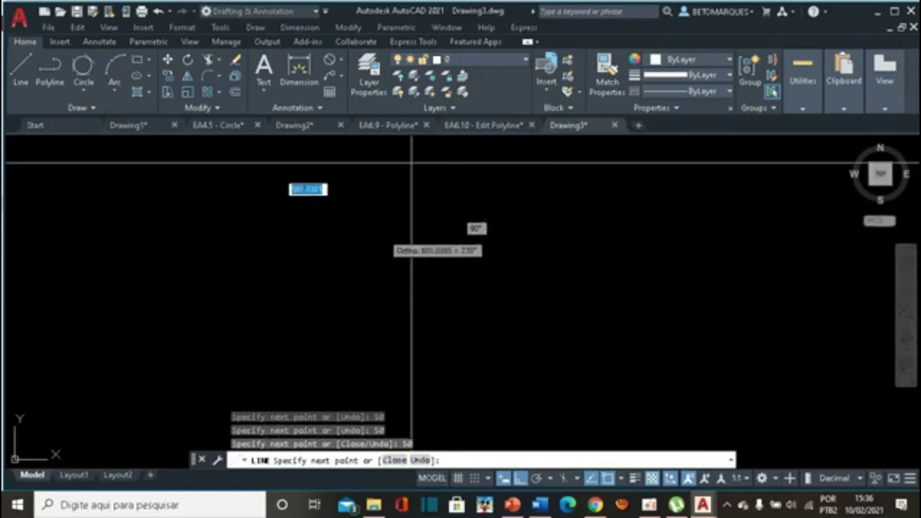
pyautogui.scroll(-2, 370, 181)
pyautogui.scroll(-2, 373, 181)
pyautogui.moveTo(373, 182); pyautogui.dragTo(426, 329, button='middle')
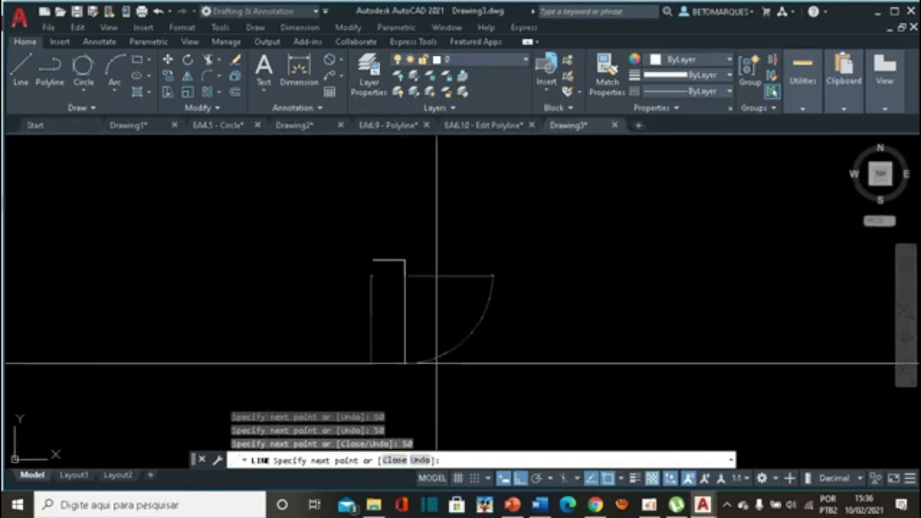
pyautogui.scroll(3, 397, 235)
pyautogui.scroll(-2, 397, 236)
pyautogui.scroll(-1, 390, 245)
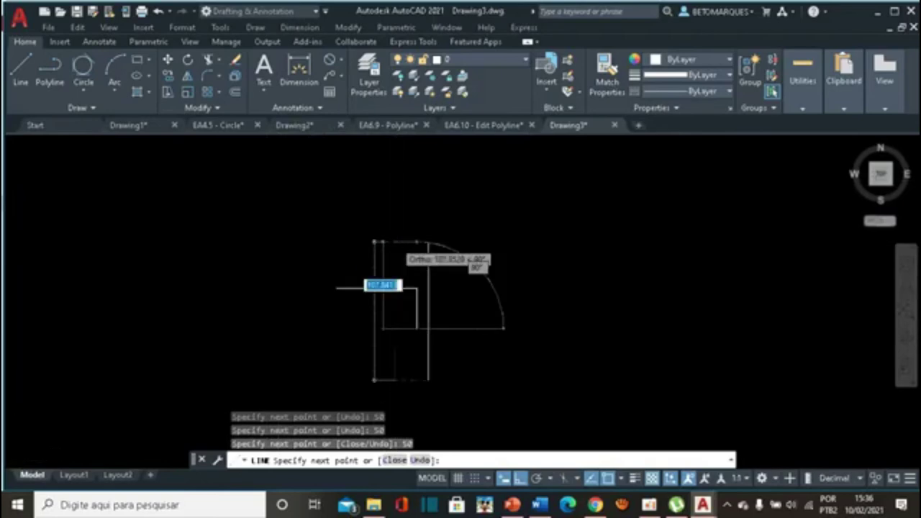
pyautogui.scroll(1, 391, 245)
pyautogui.scroll(1, 447, 281)
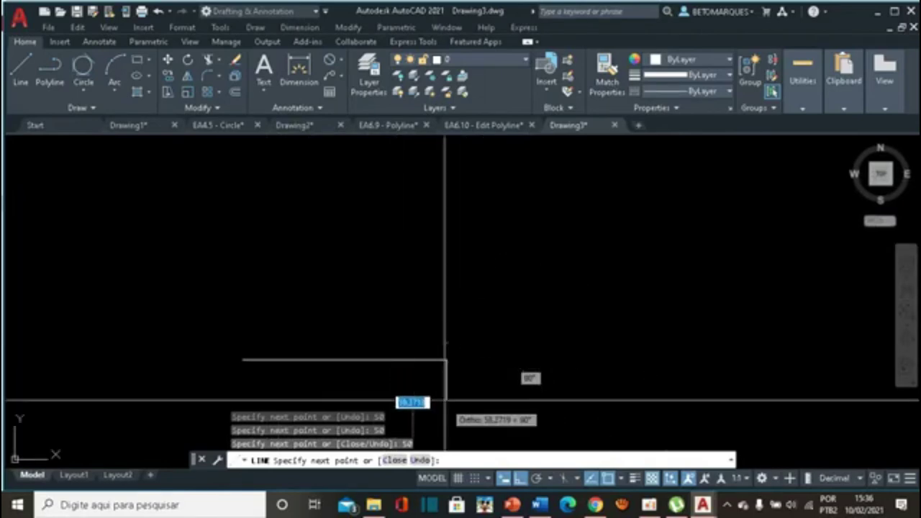
pyautogui.moveTo(441, 394); pyautogui.dragTo(467, 224, button='middle')
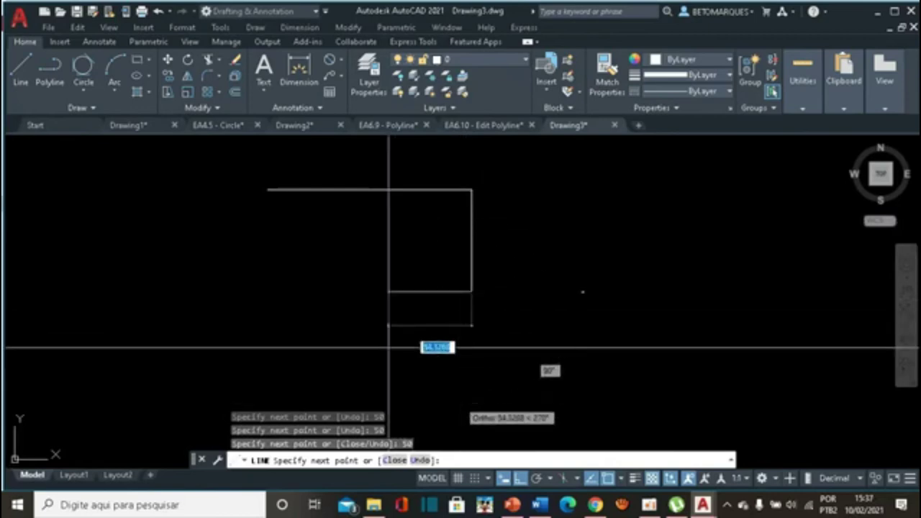
pyautogui.write('50')
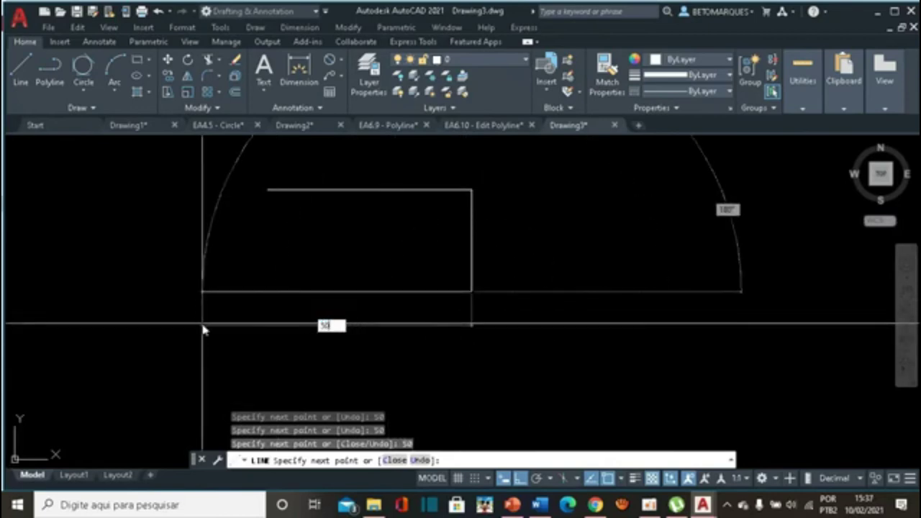
pyautogui.press('Return')
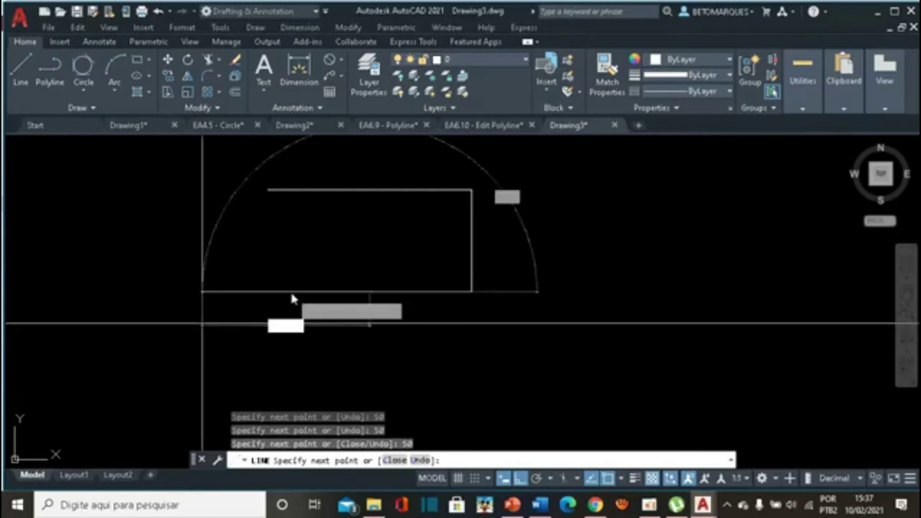
pyautogui.click(394, 460)
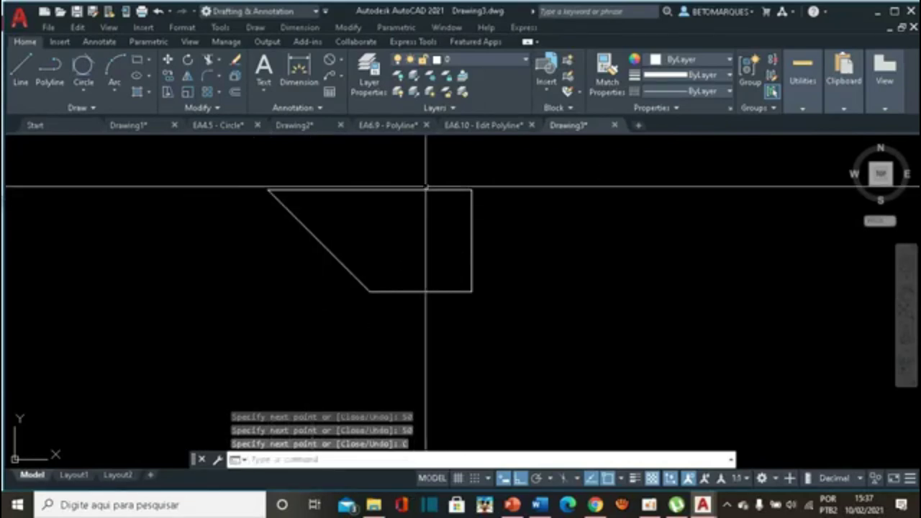
pyautogui.moveTo(549, 155)
pyautogui.mouseDown()
pyautogui.moveTo(388, 168)
pyautogui.moveTo(505, 346)
pyautogui.mouseUp()
pyautogui.press('Delete')
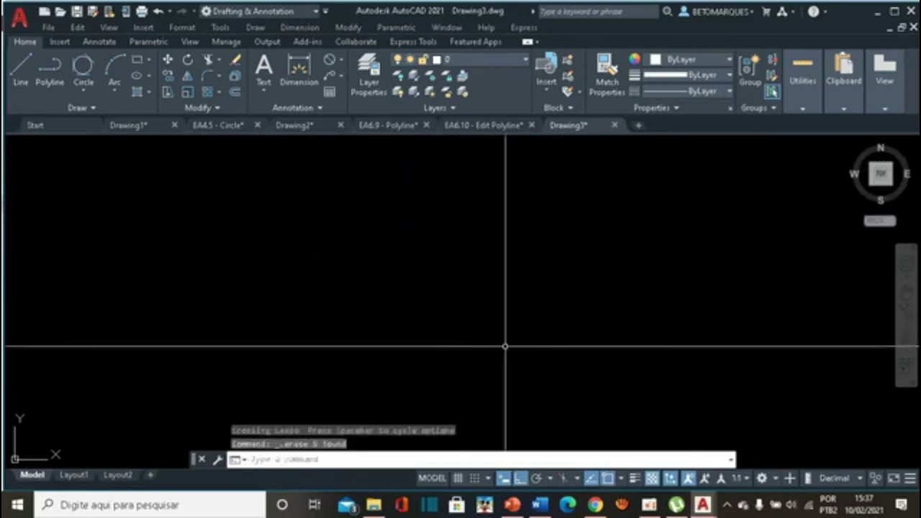
# Draw a square from Line segments: 100 right, 100 down, 100 left, then close.
pyautogui.click(19, 71)
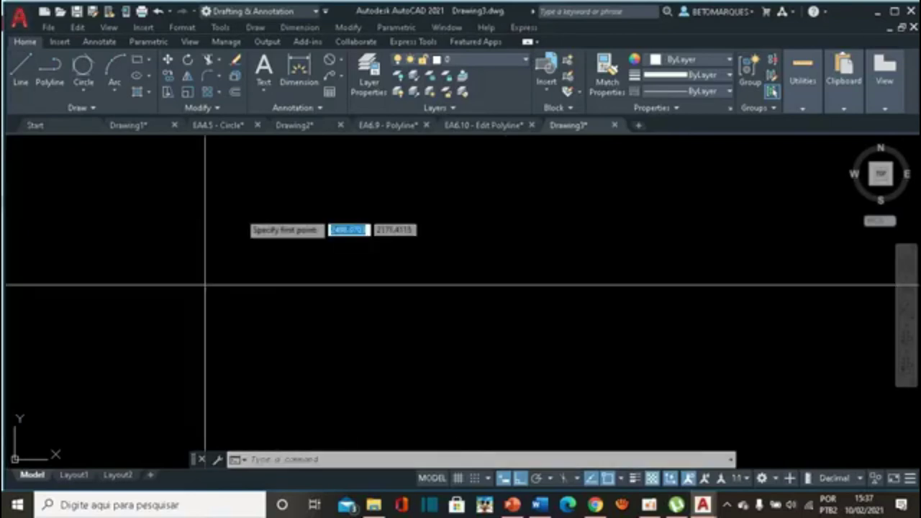
pyautogui.click(269, 193)
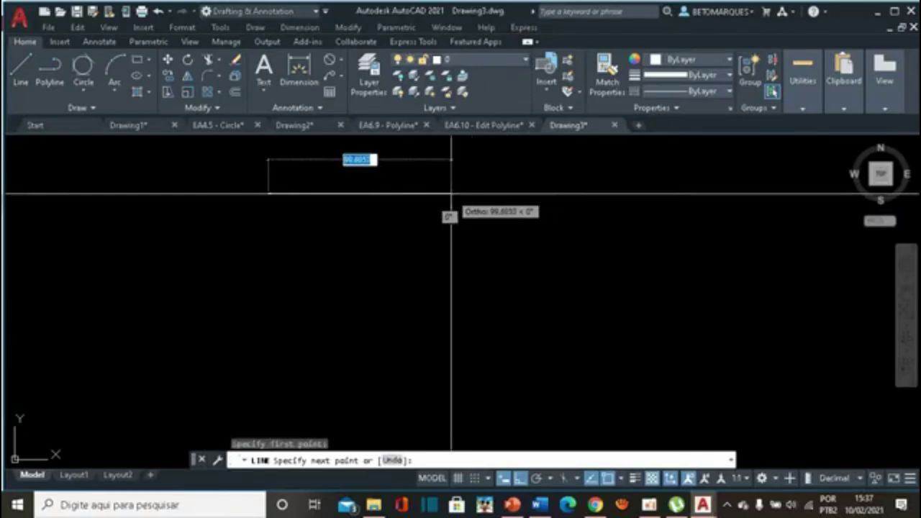
pyautogui.write('100')
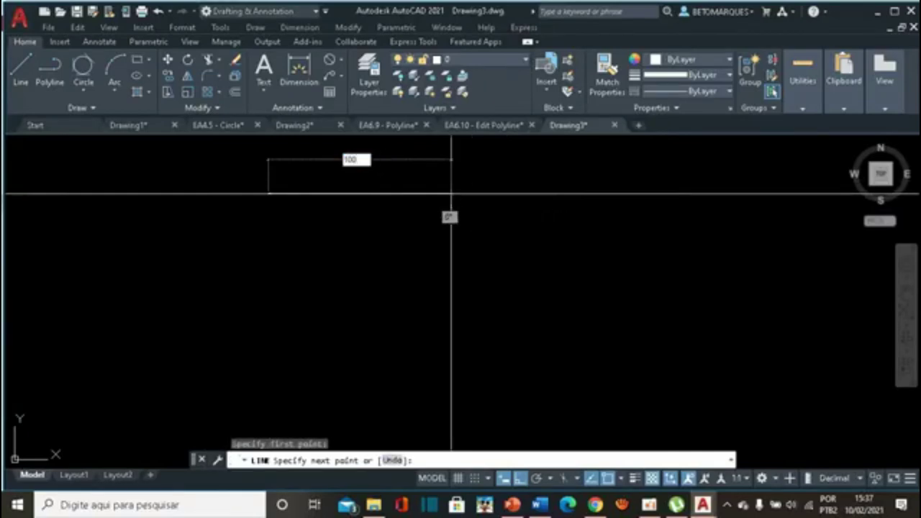
pyautogui.press('Return')
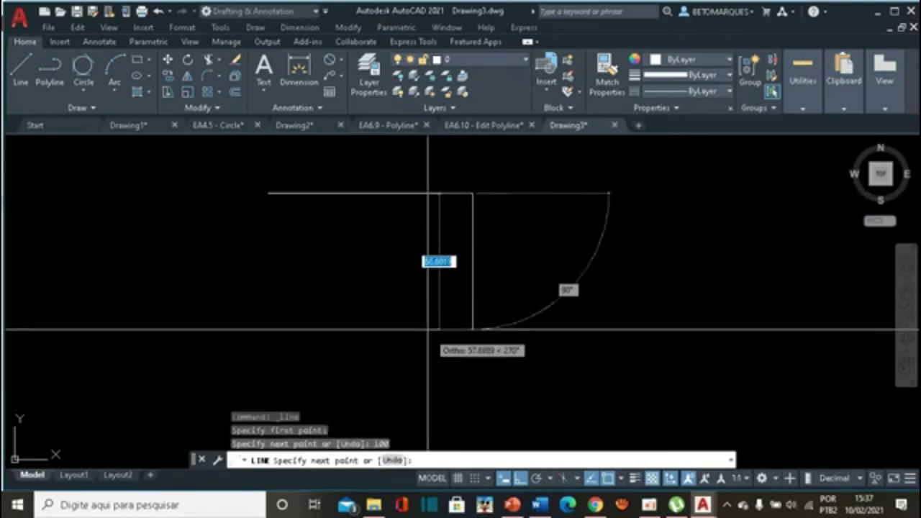
pyautogui.write('100')
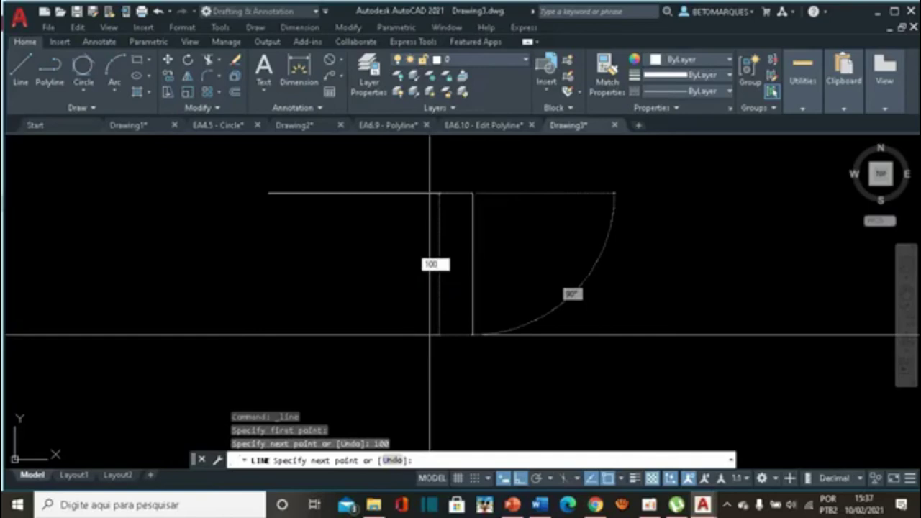
pyautogui.press('Return')
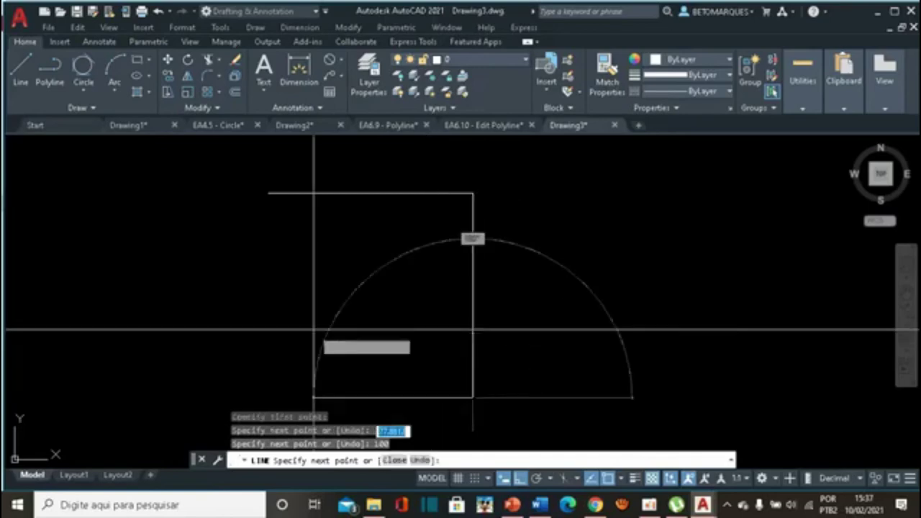
pyautogui.write('100')
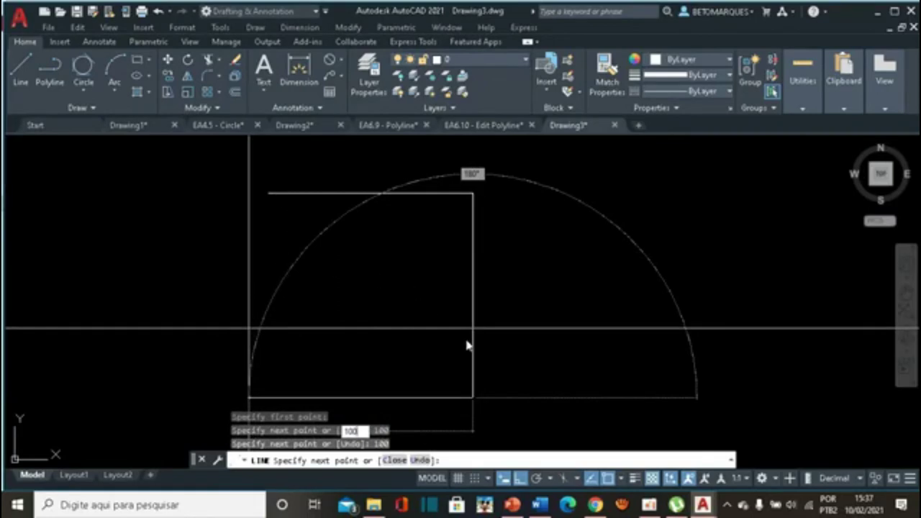
pyautogui.press('Return')
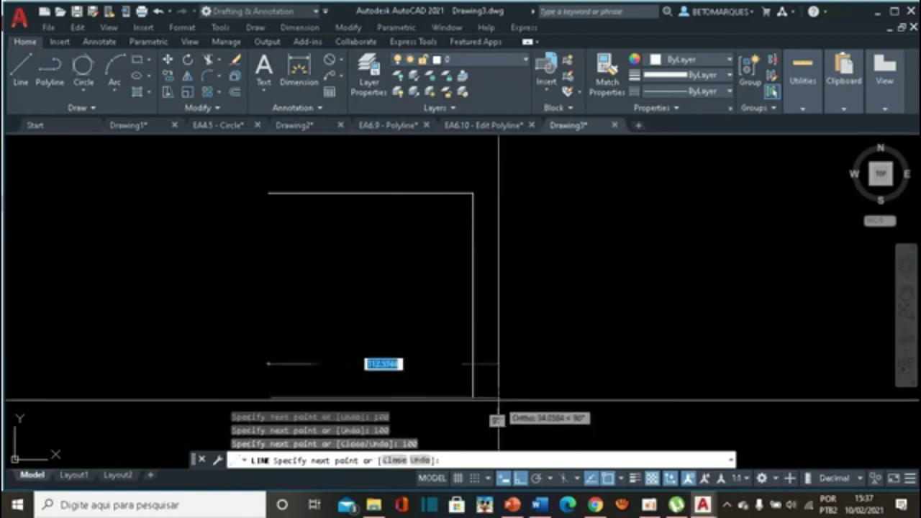
pyautogui.click(390, 467)
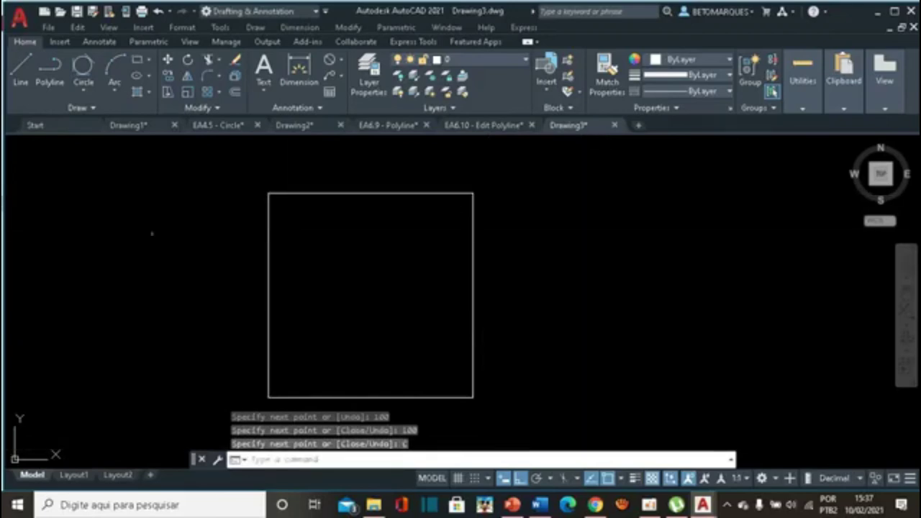
# Draw a second square beside the first as one closed polyline with 100-unit sides.
pyautogui.click(56, 77)
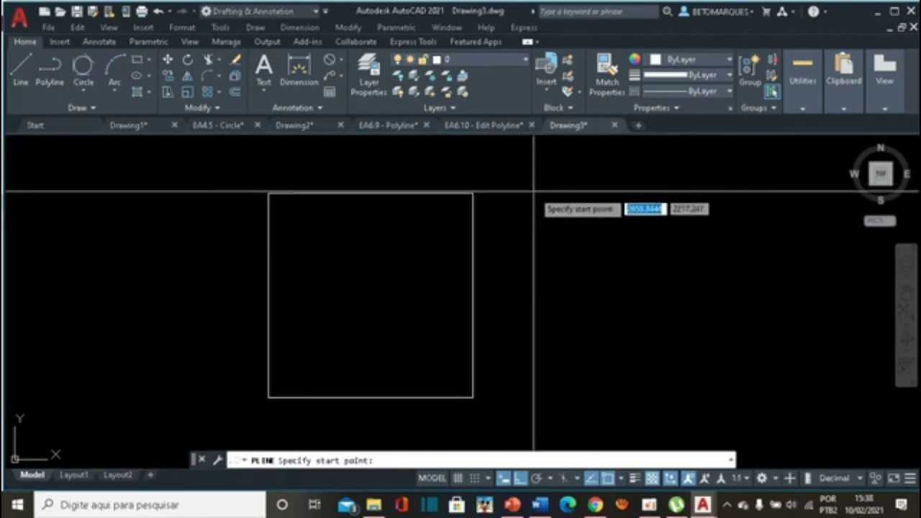
pyautogui.click(533, 193)
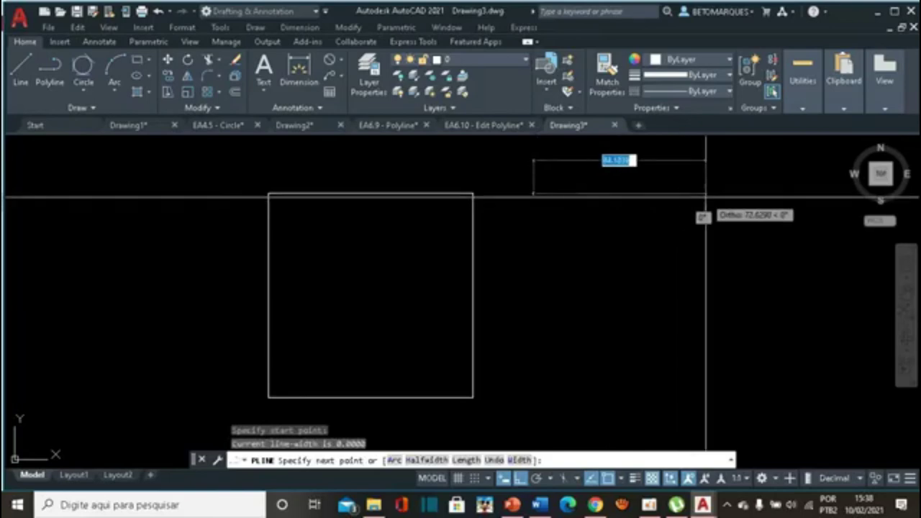
pyautogui.write('100')
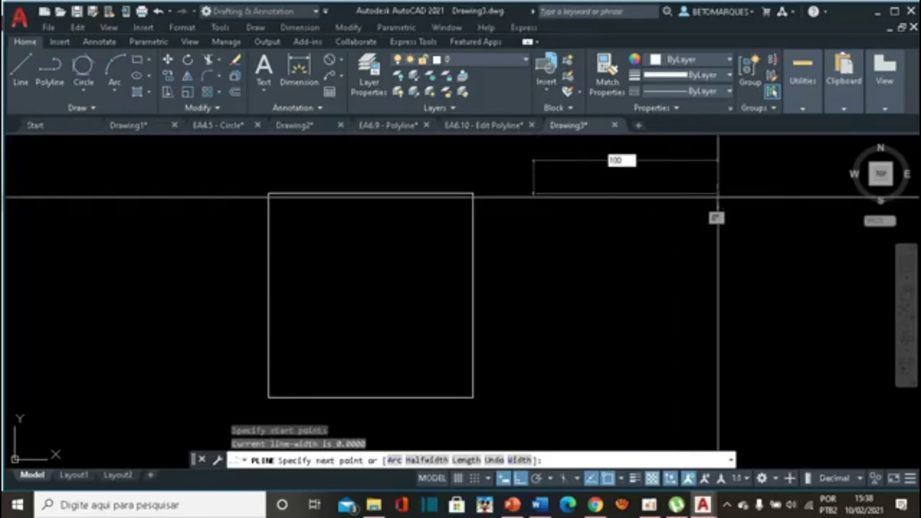
pyautogui.press('Return')
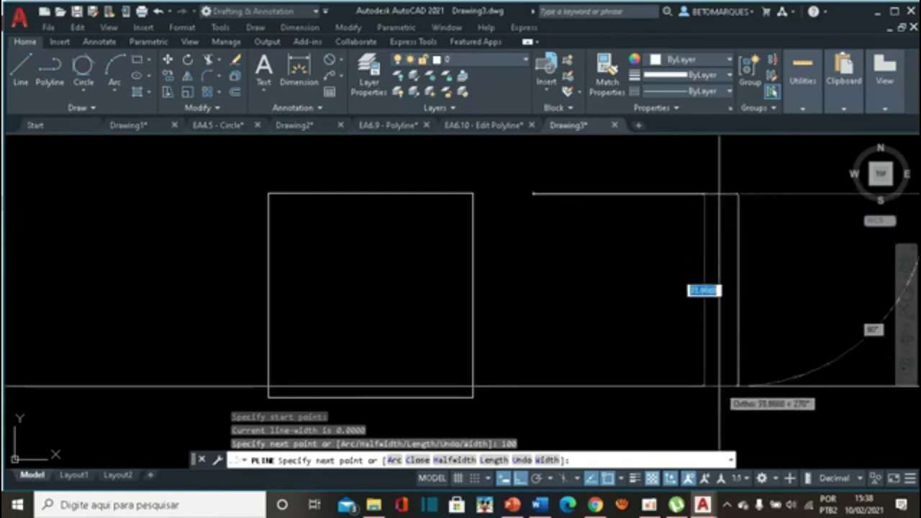
pyautogui.write('100')
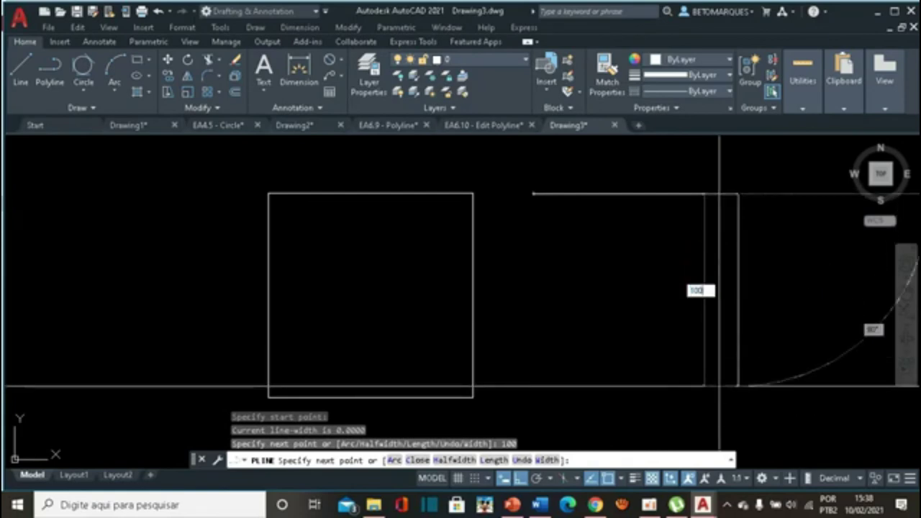
pyautogui.press('Return')
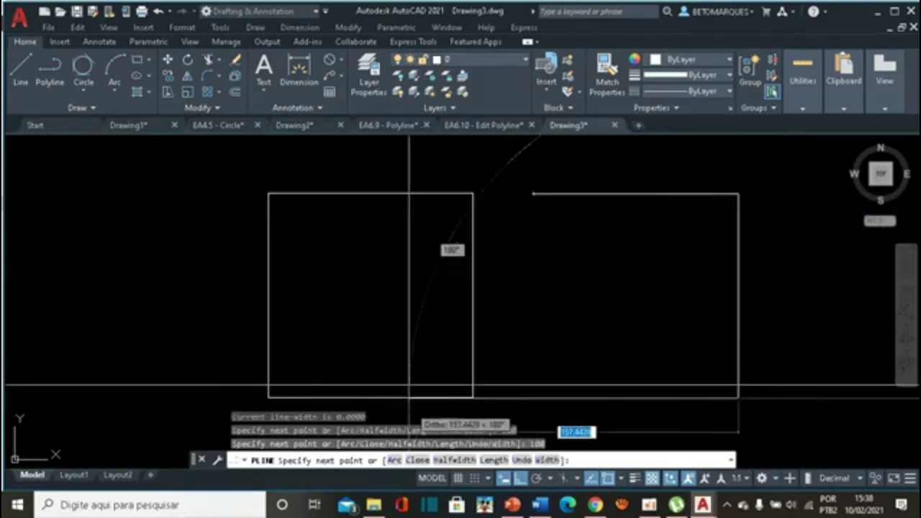
pyautogui.write('100')
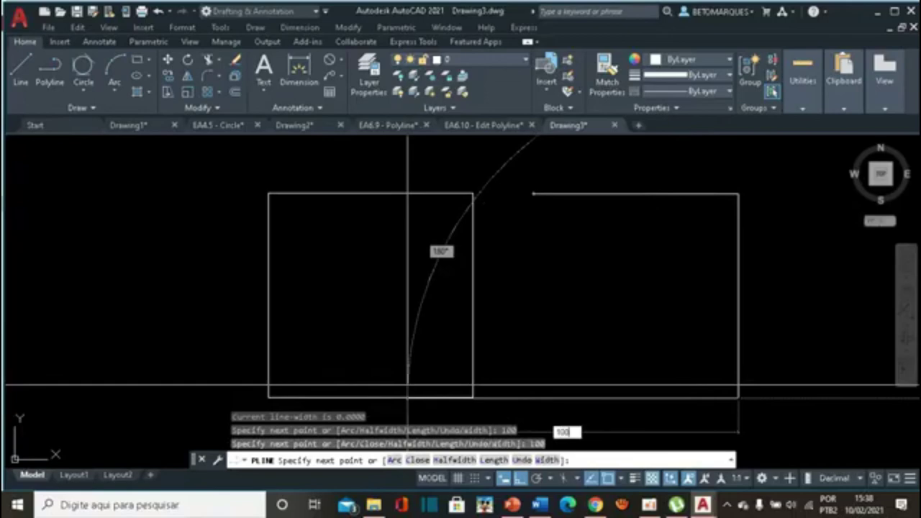
pyautogui.press('Return')
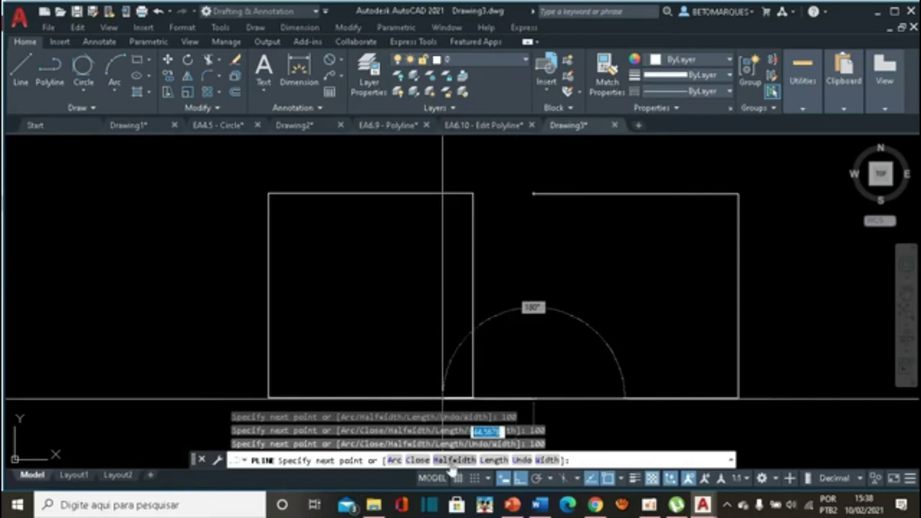
pyautogui.click(416, 461)
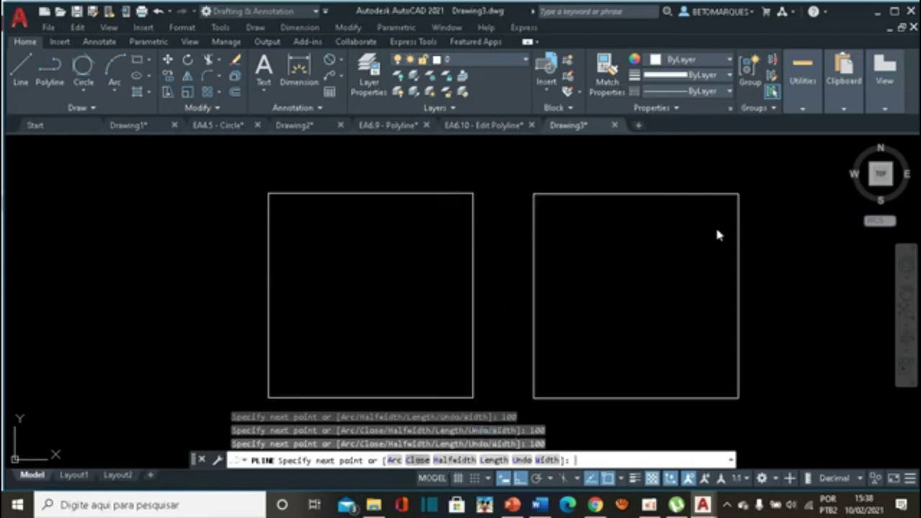
pyautogui.scroll(-2, 784, 266)
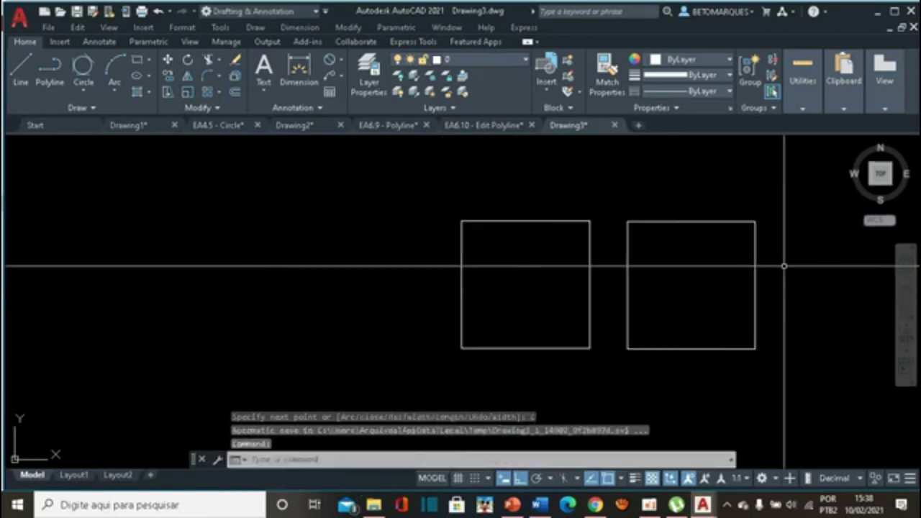
pyautogui.scroll(2, 783, 266)
pyautogui.scroll(-2, 784, 265)
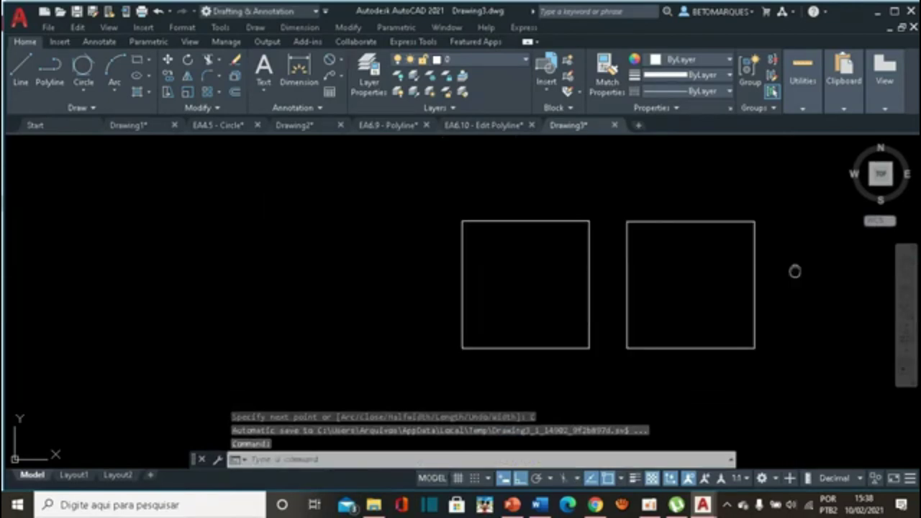
pyautogui.moveTo(797, 269)
pyautogui.mouseDown(button='middle')
pyautogui.moveTo(622, 184)
pyautogui.moveTo(616, 235)
pyautogui.mouseUp(button='middle')
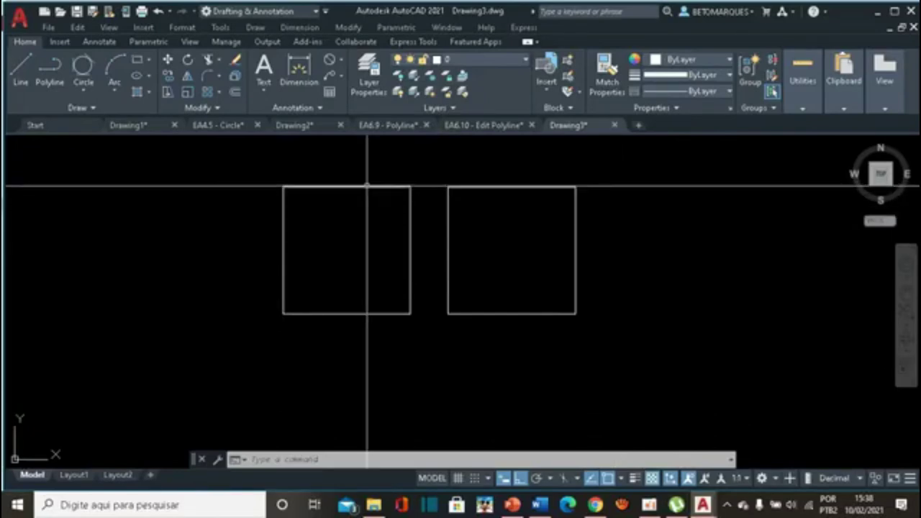
pyautogui.click(366, 187)
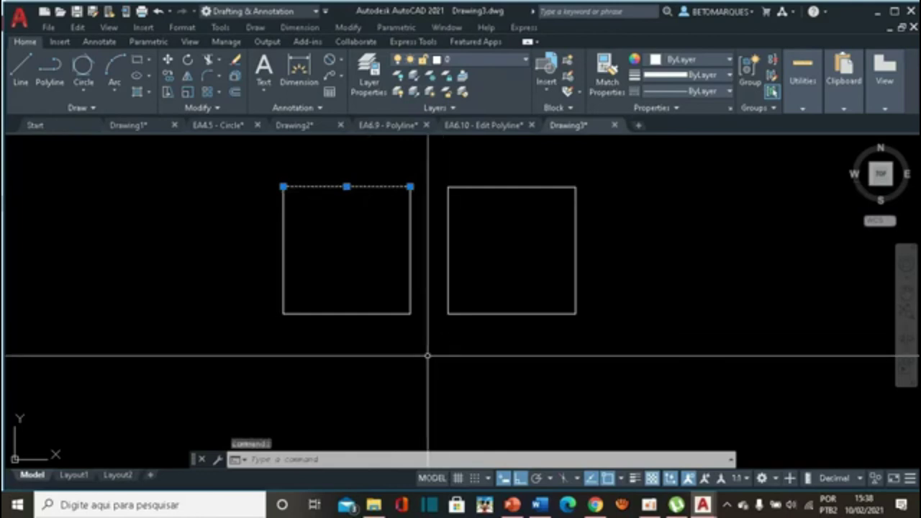
pyautogui.click(357, 315)
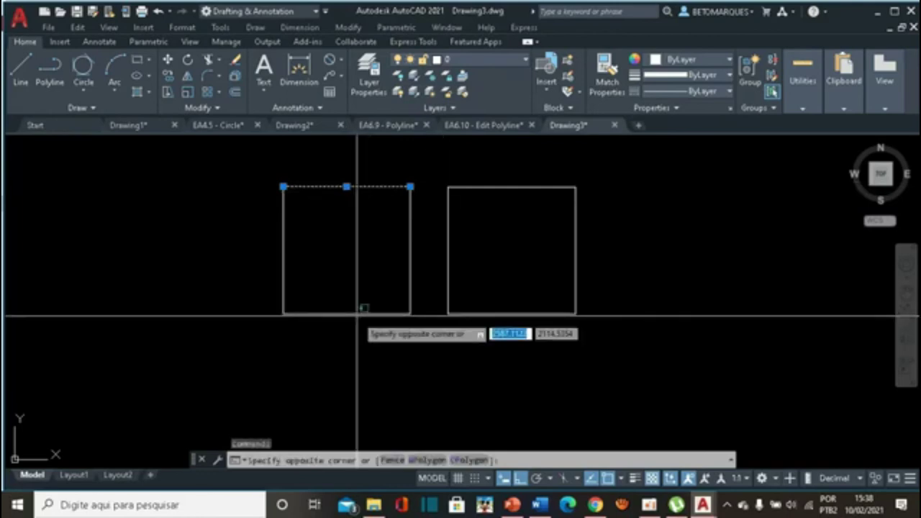
pyautogui.click(350, 322)
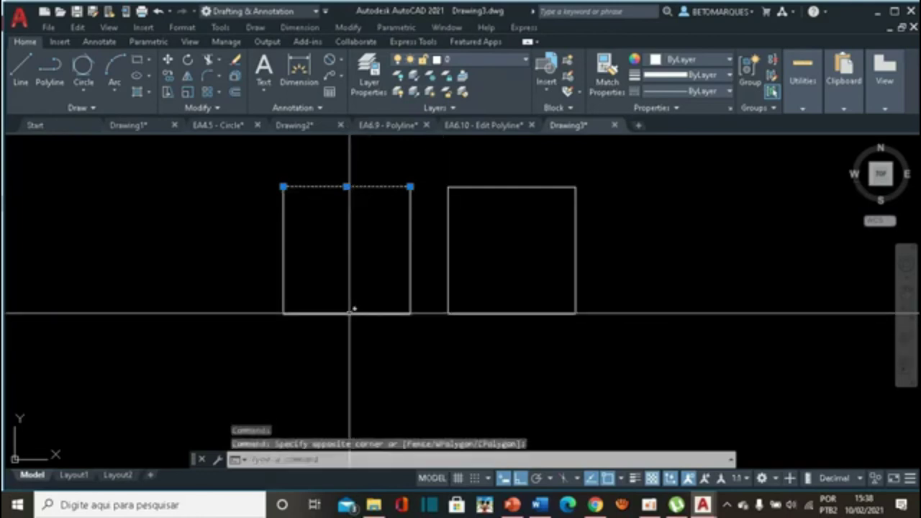
pyautogui.click(345, 313)
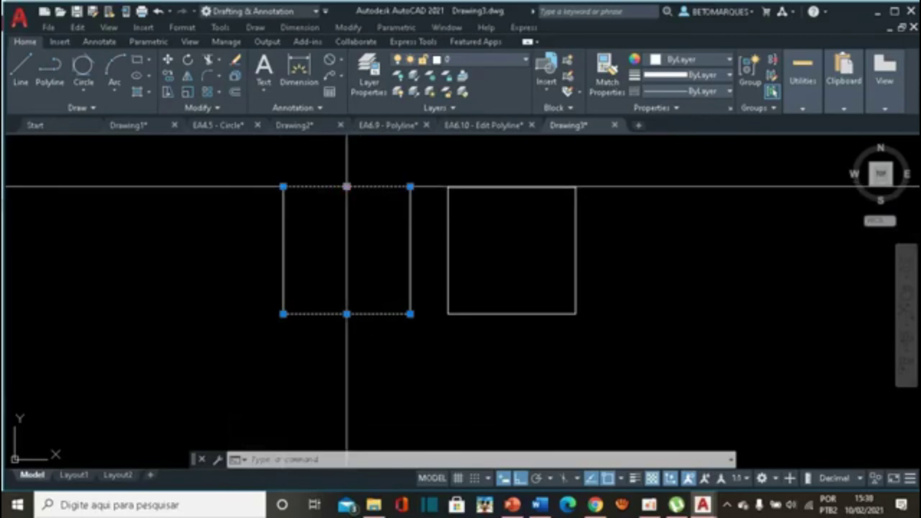
pyautogui.click(347, 186)
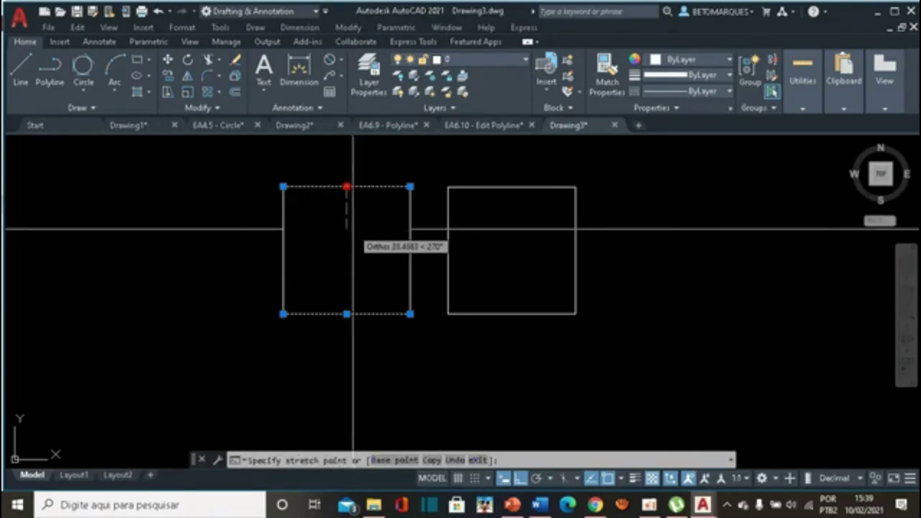
pyautogui.click(347, 229)
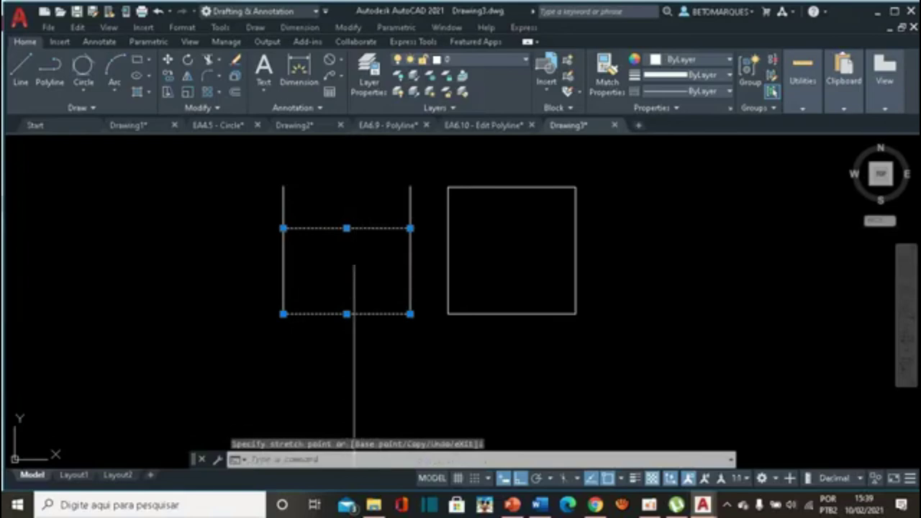
pyautogui.click(347, 228)
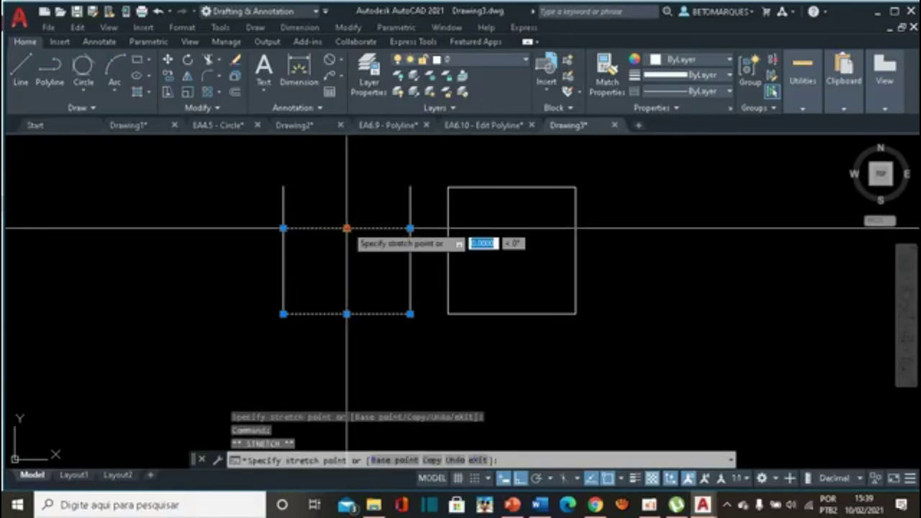
pyautogui.click(347, 187)
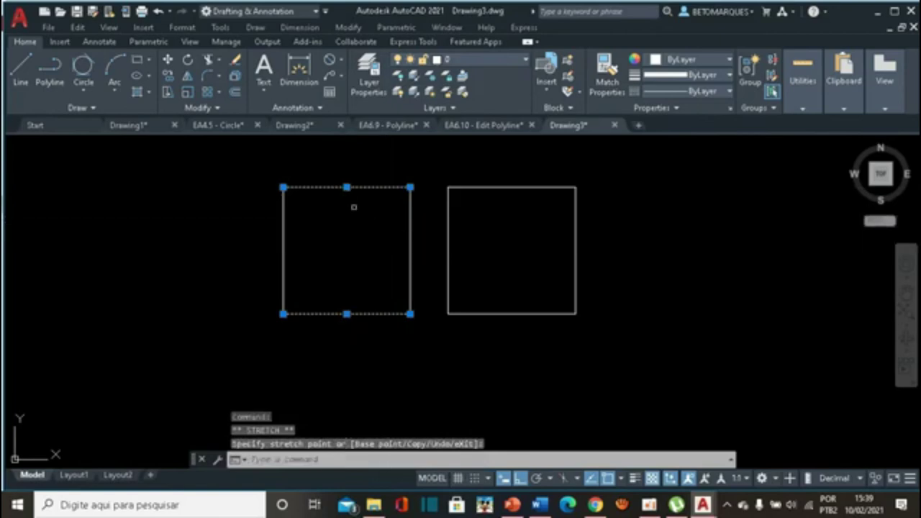
pyautogui.click(518, 295)
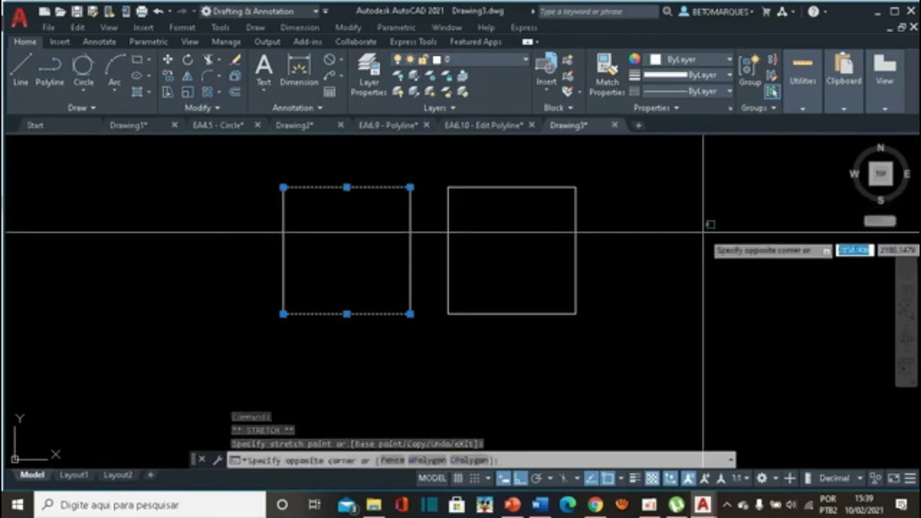
pyautogui.press('Escape')
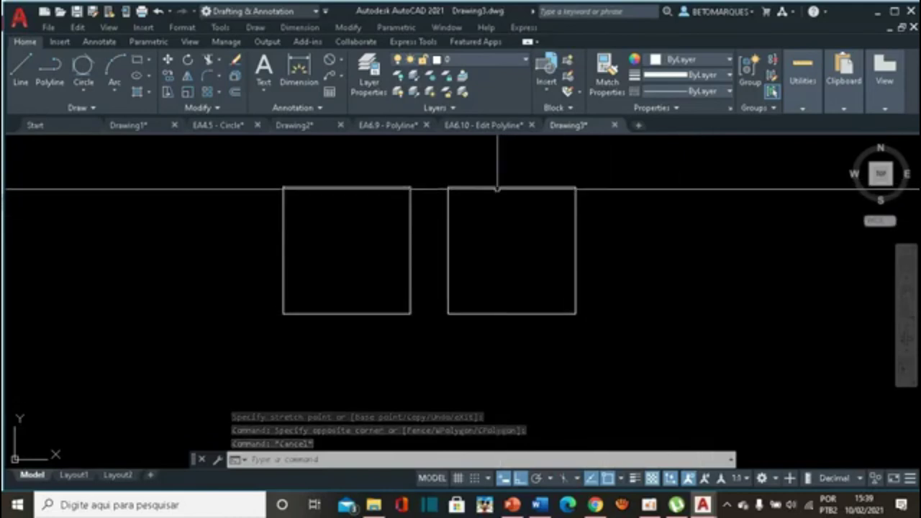
# Cancel the stray selection windows and select the right square polyline by its edge.
pyautogui.click(496, 184)
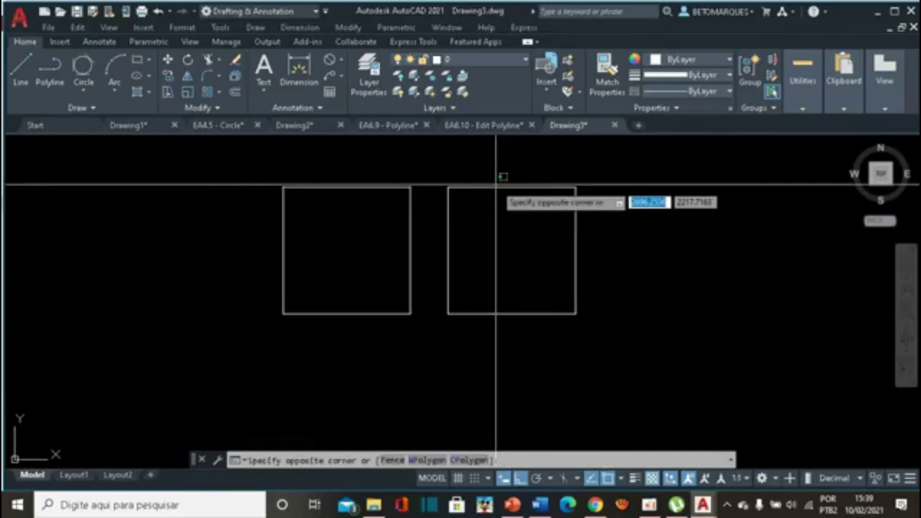
pyautogui.click(618, 176)
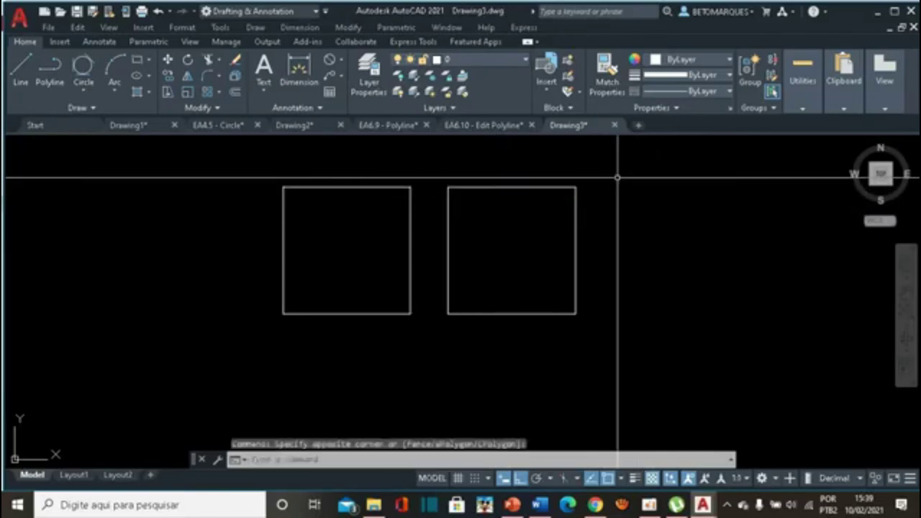
pyautogui.moveTo(618, 177); pyautogui.dragTo(669, 255)
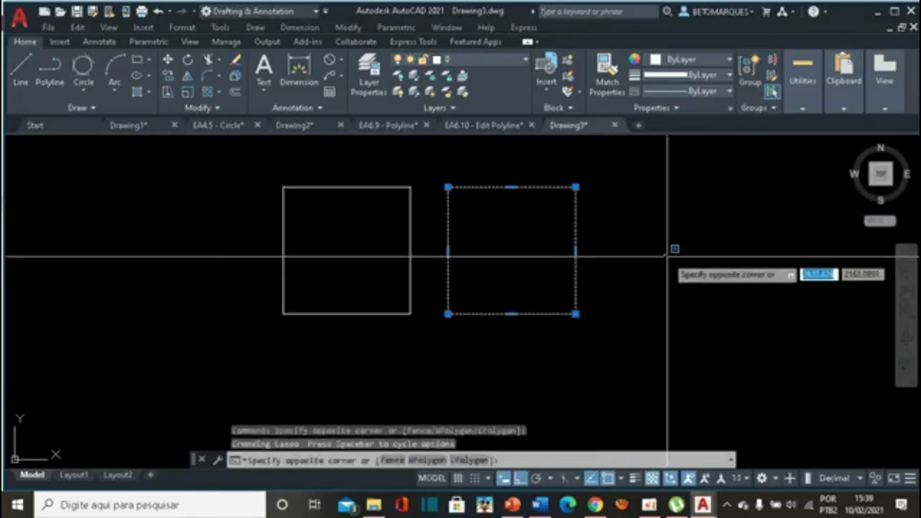
pyautogui.press('Escape')
pyautogui.press('Escape')
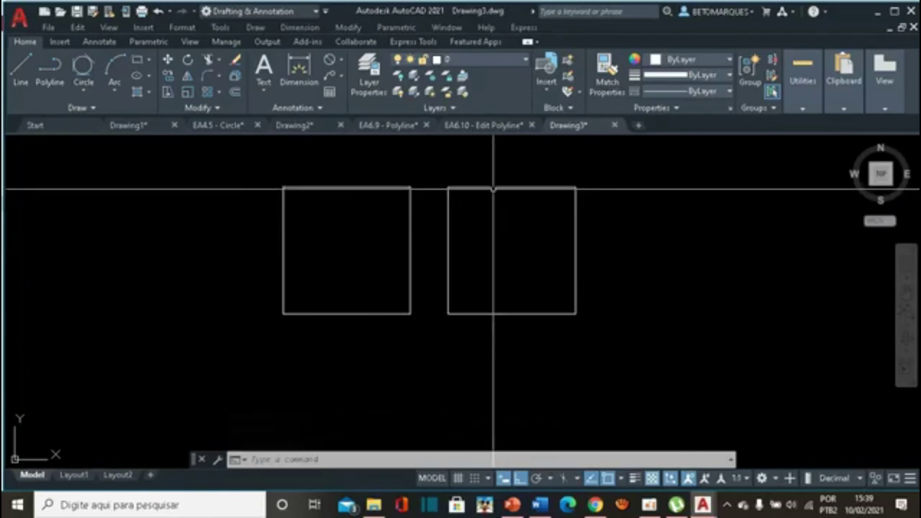
pyautogui.click(494, 189)
pyautogui.press('Escape')
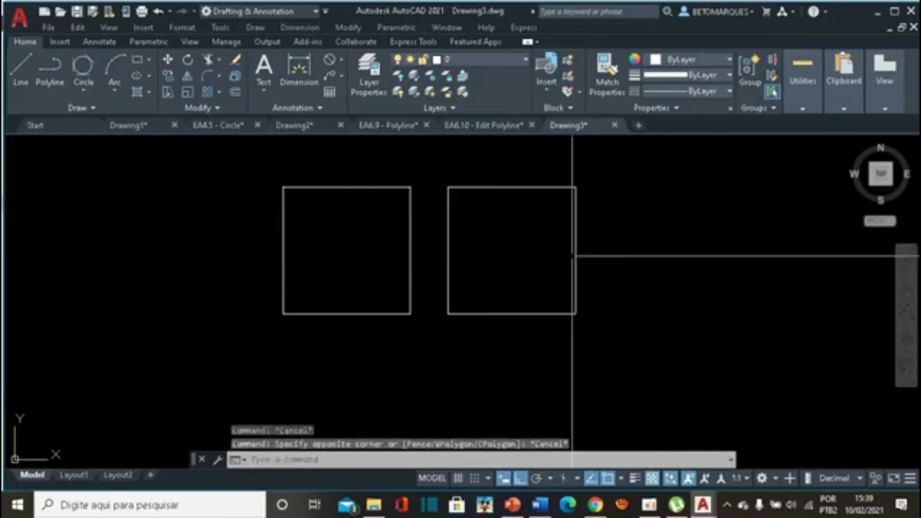
pyautogui.click(577, 239)
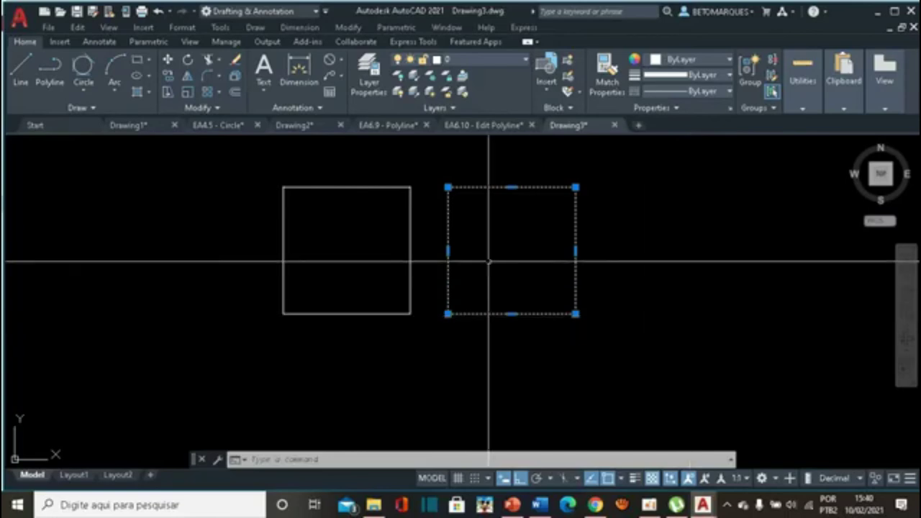
# Stretch the top-edge midpoint grip down and back, then skew it sideways and nearly back to square.
pyautogui.click(512, 187)
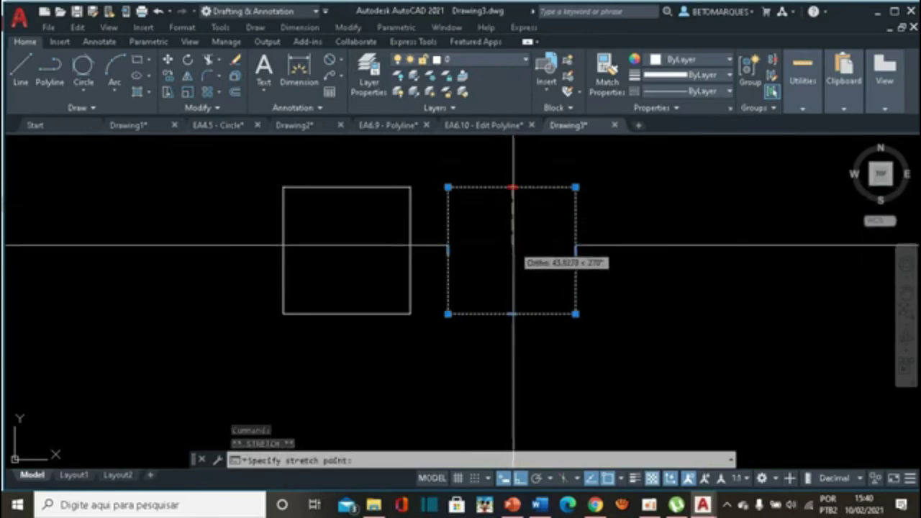
pyautogui.click(511, 246)
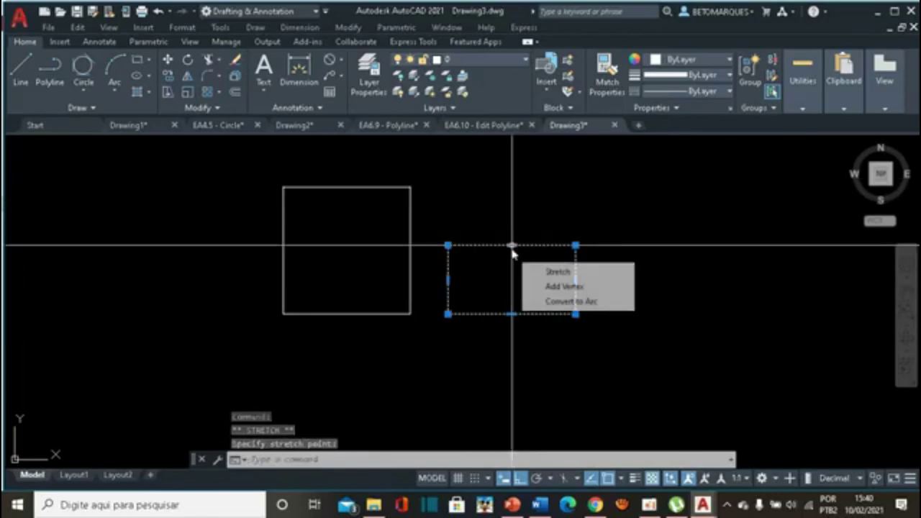
pyautogui.click(512, 246)
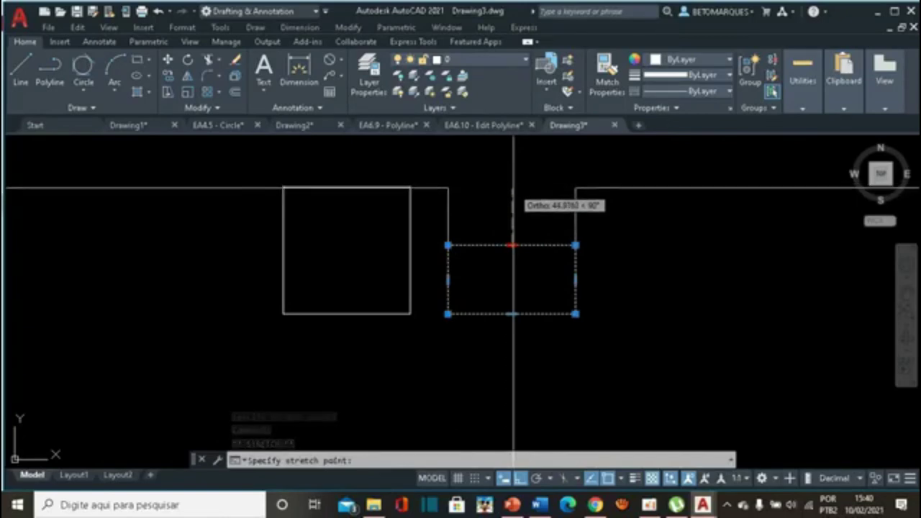
pyautogui.click(512, 188)
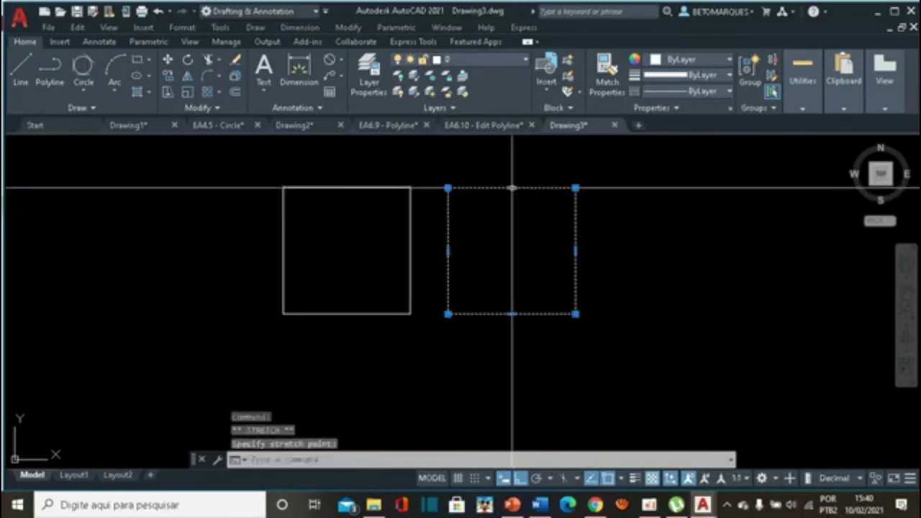
pyautogui.click(512, 189)
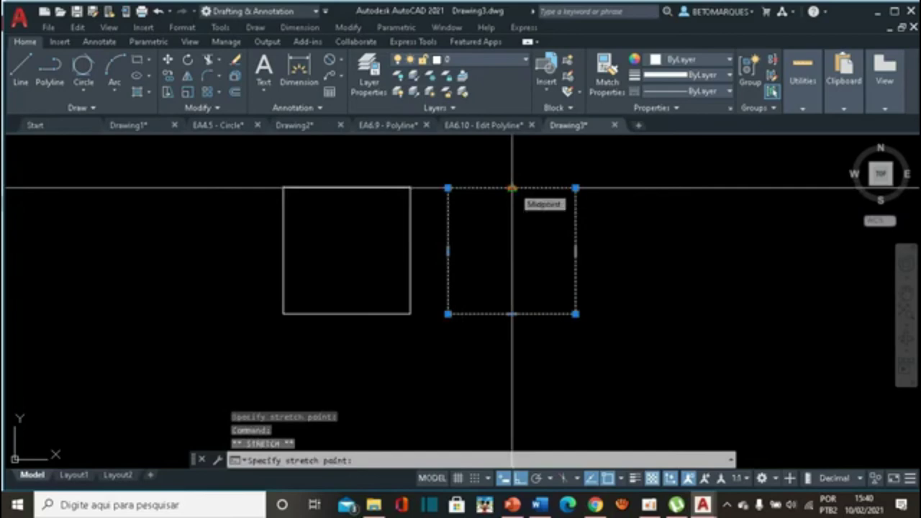
pyautogui.moveTo(511, 188)
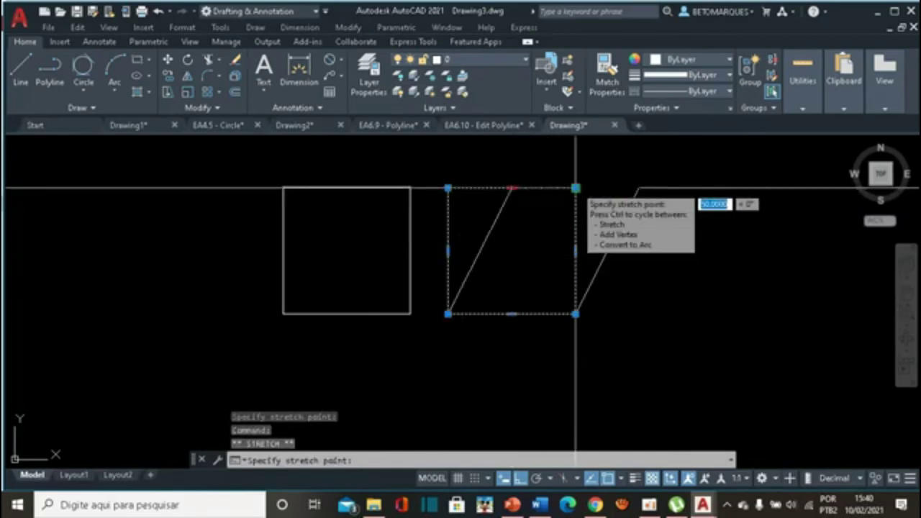
pyautogui.click(629, 188)
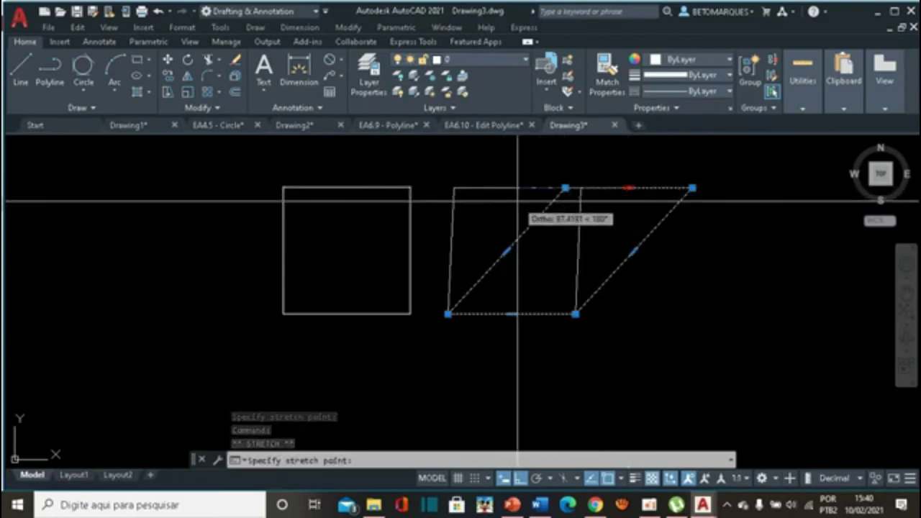
pyautogui.click(517, 201)
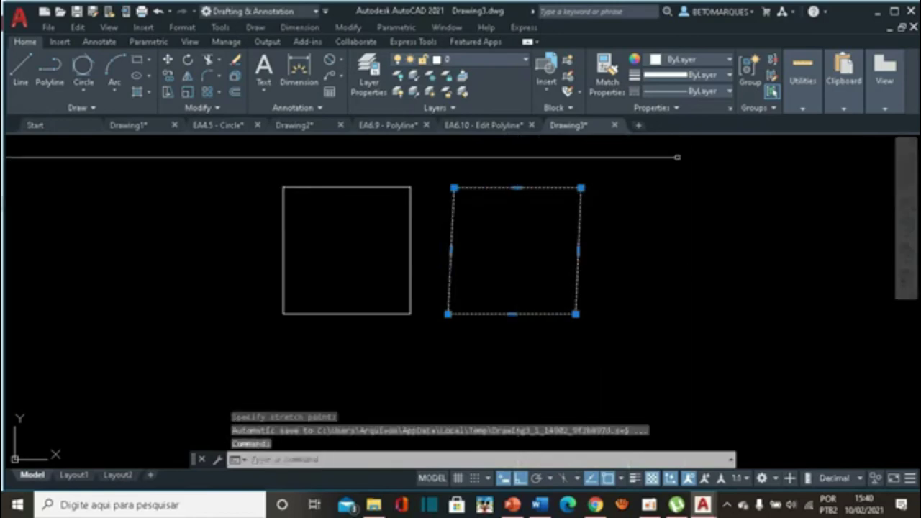
pyautogui.click(664, 231)
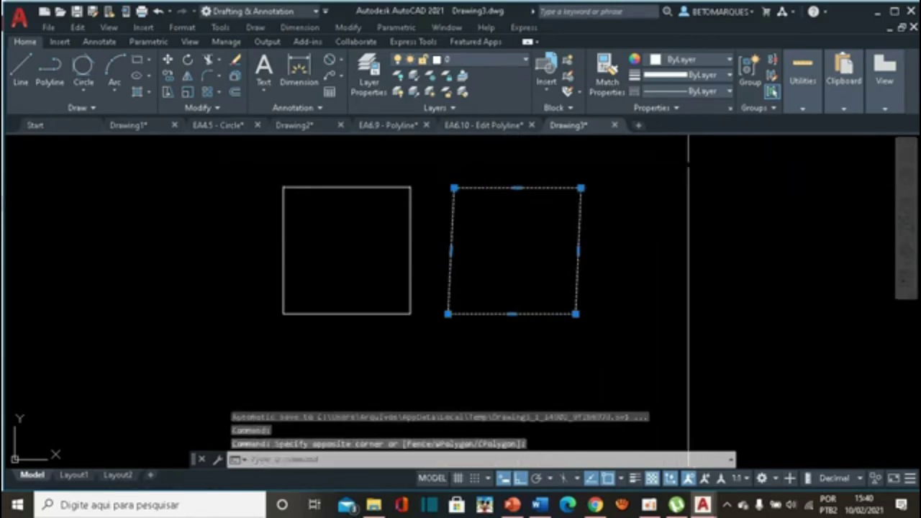
# Crossing-select and delete both squares, then start the Polyline tool.
pyautogui.moveTo(645, 165)
pyautogui.mouseDown()
pyautogui.moveTo(499, 140)
pyautogui.moveTo(282, 214)
pyautogui.moveTo(315, 312)
pyautogui.moveTo(481, 400)
pyautogui.moveTo(542, 367)
pyautogui.mouseUp()
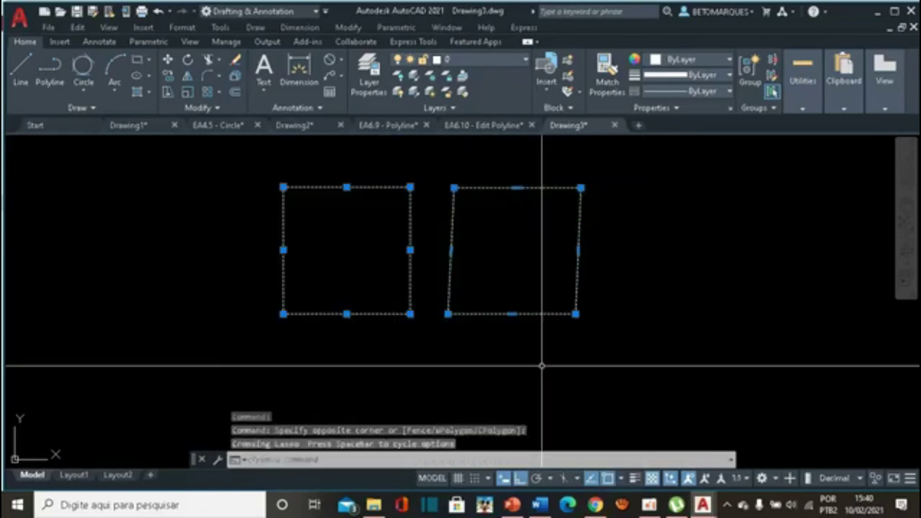
pyautogui.press('Delete')
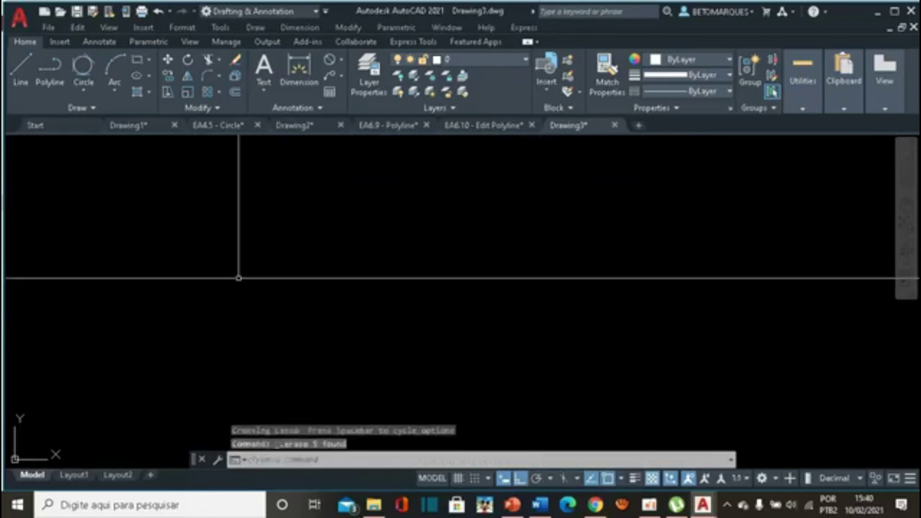
pyautogui.click(41, 88)
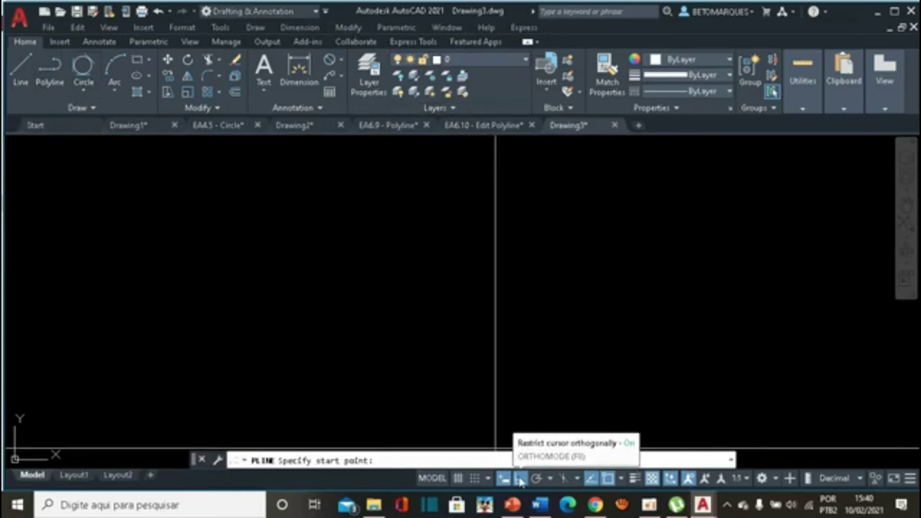
# From a picked start point, draw a 100-unit horizontal segment and a 30-unit downward segment.
pyautogui.click(341, 214)
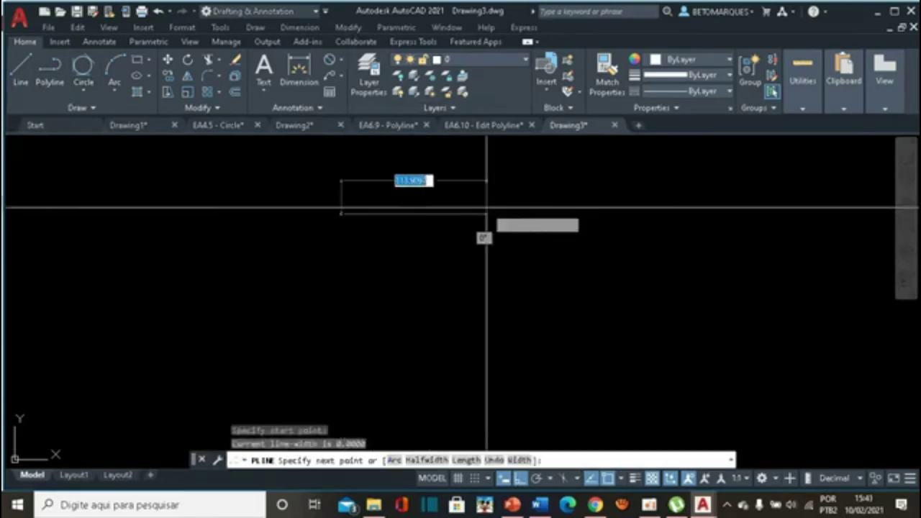
pyautogui.write('100')
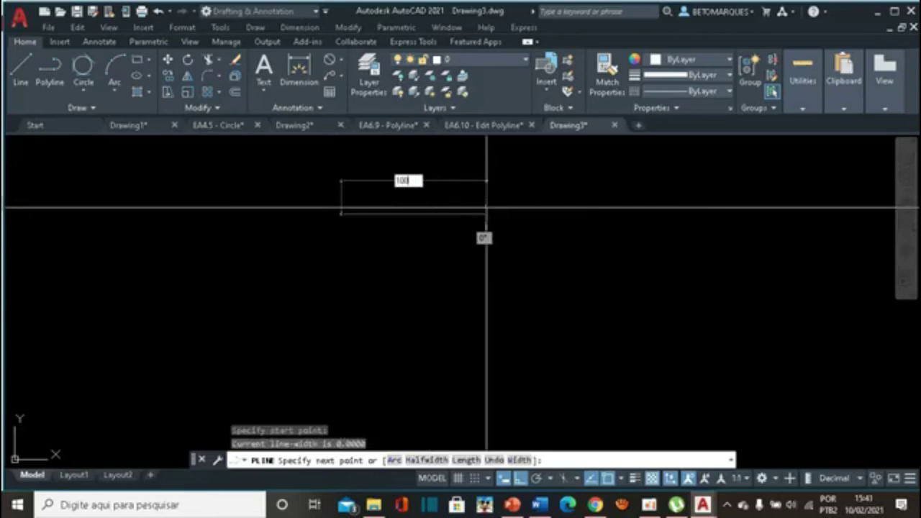
pyautogui.press('Return')
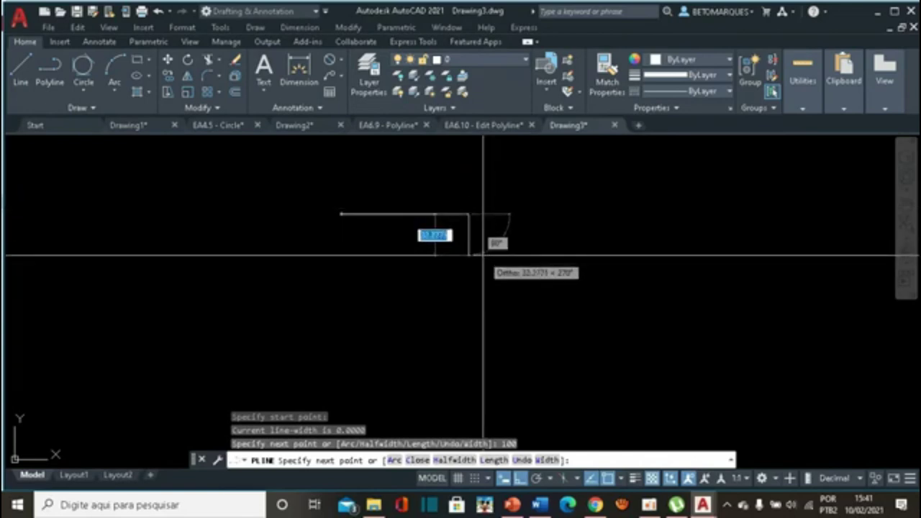
pyautogui.write('10')
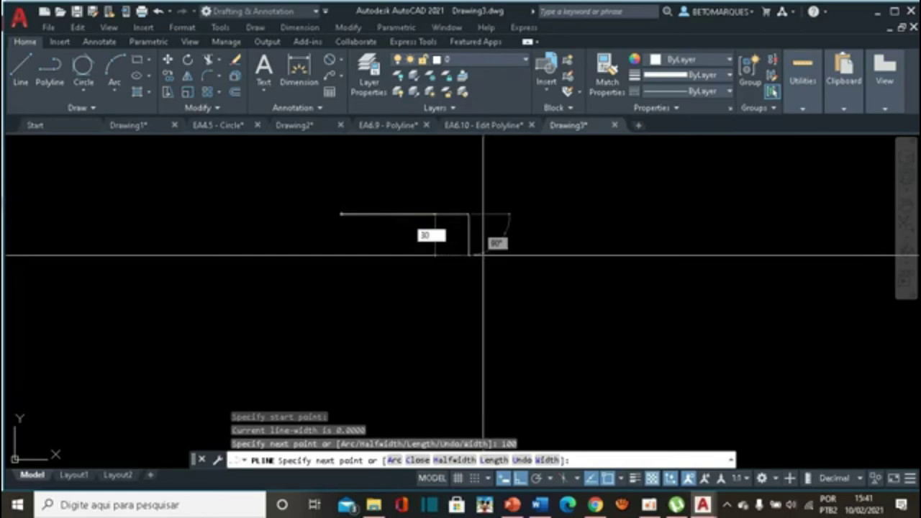
pyautogui.press('Return')
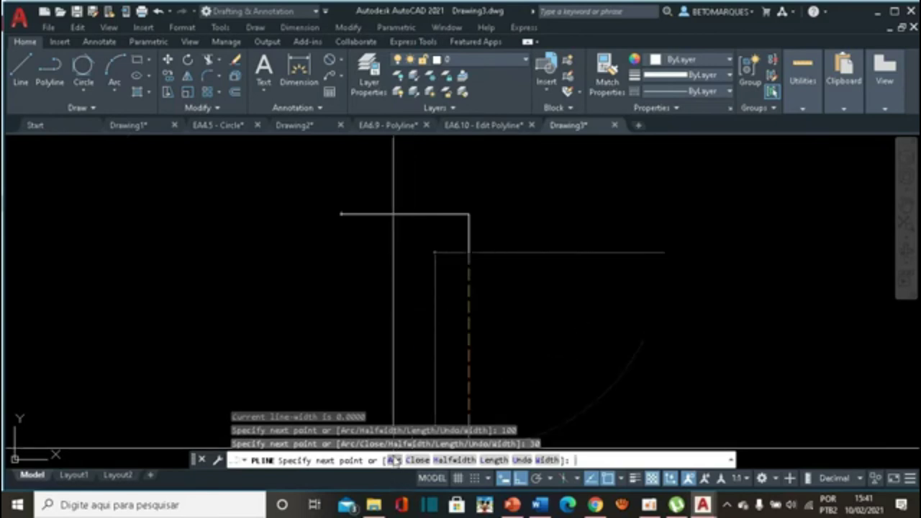
# Finish the polyline with a semicircular arc ending directly below the start point.
pyautogui.click(394, 461)
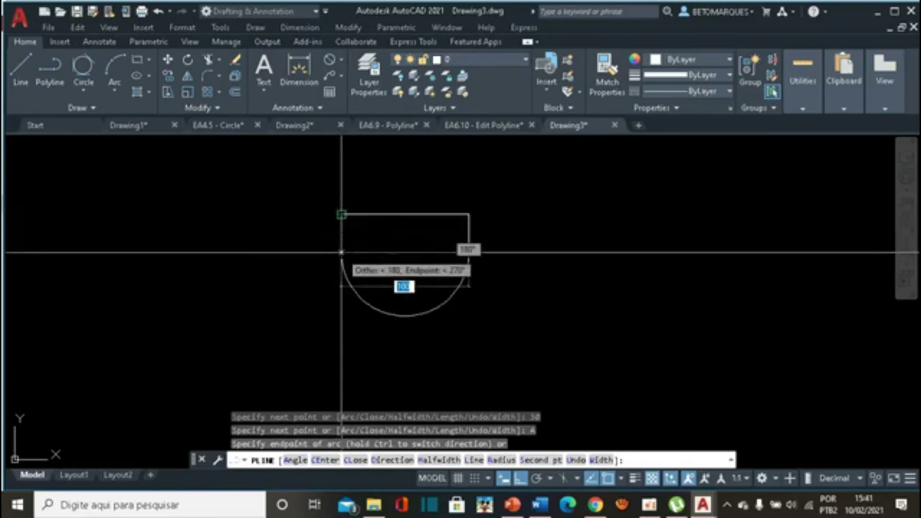
pyautogui.click(341, 253)
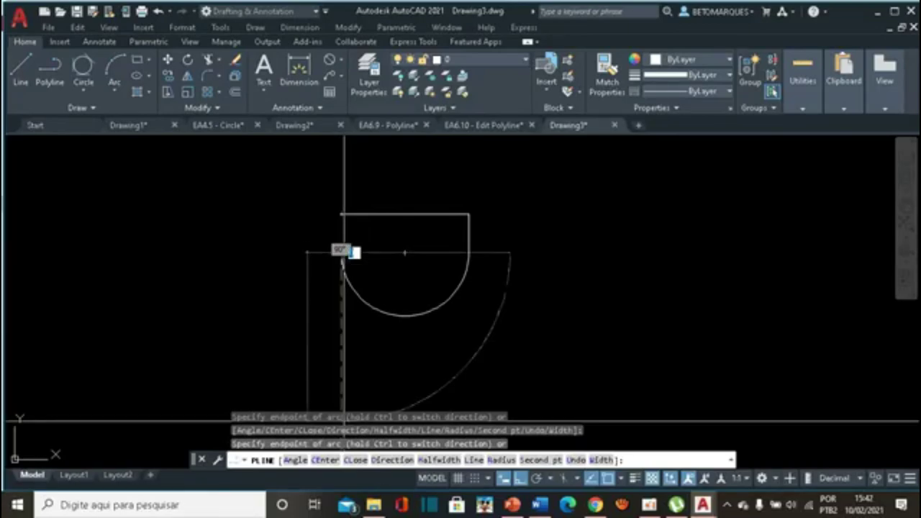
pyautogui.write('cl')
pyautogui.press('Return')
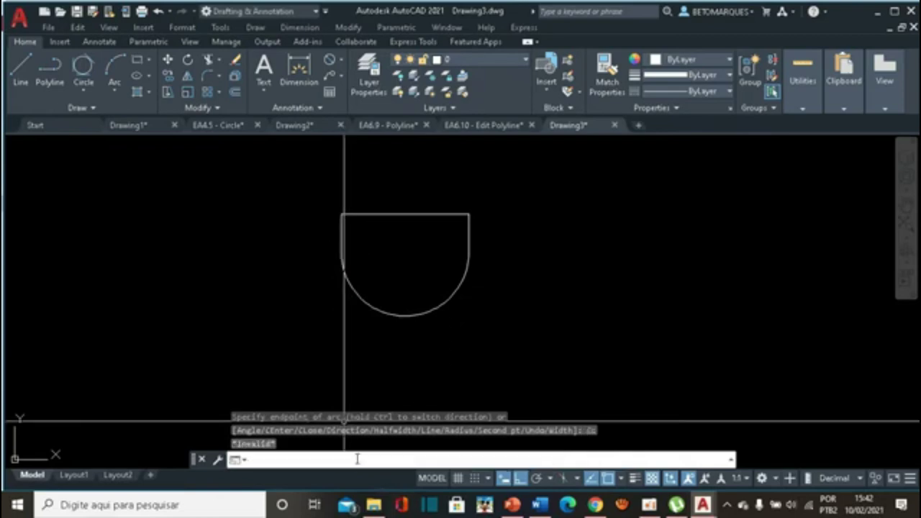
pyautogui.press('Escape')
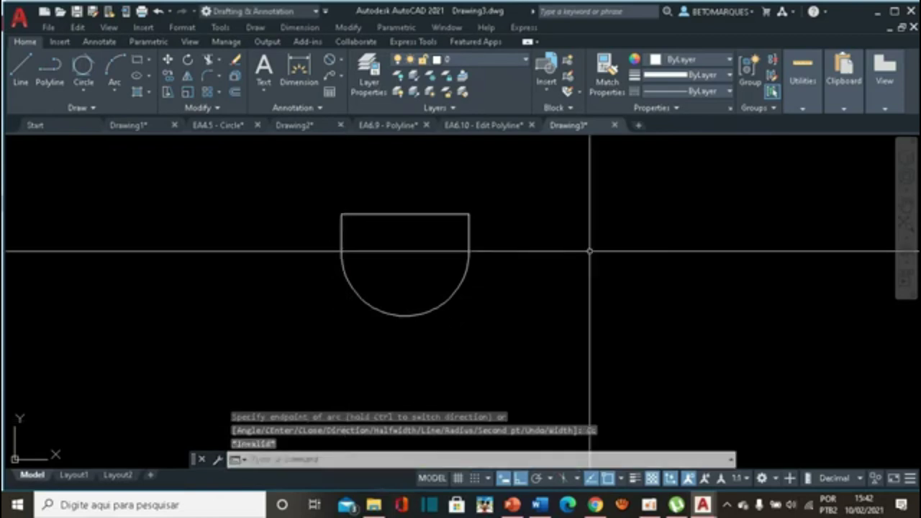
# Select the polyline and flip its arc's bulge upward, then back downward.
pyautogui.click(434, 213)
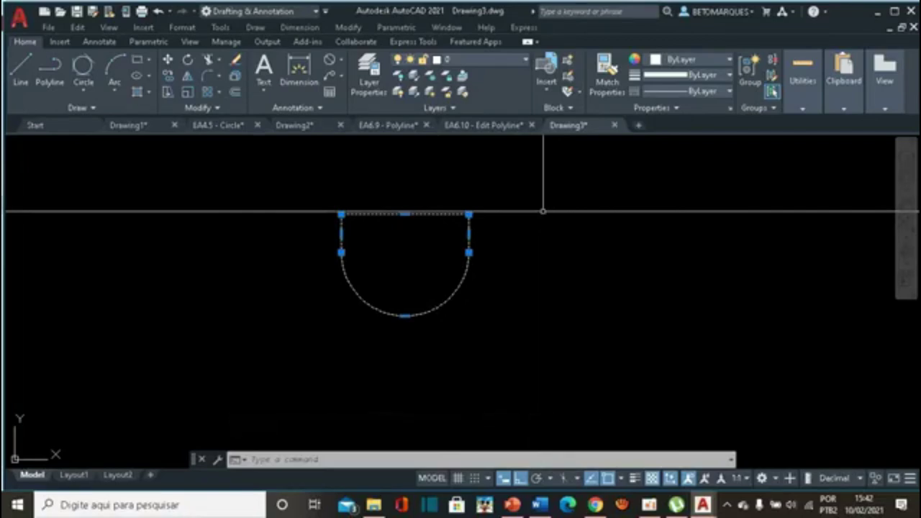
pyautogui.click(406, 316)
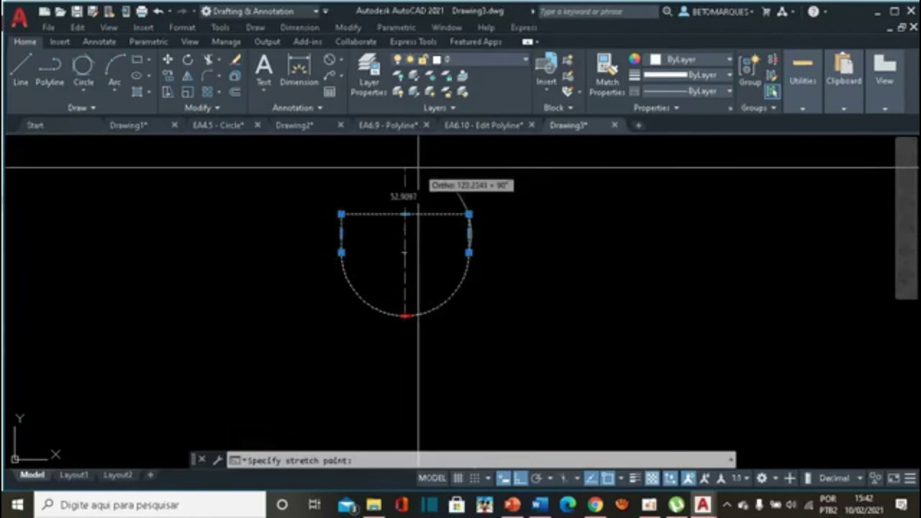
pyautogui.click(418, 168)
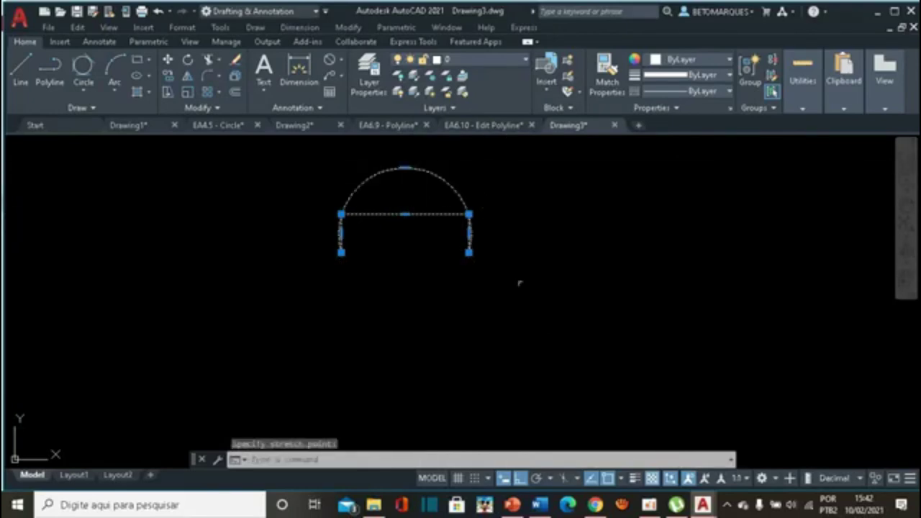
pyautogui.click(405, 168)
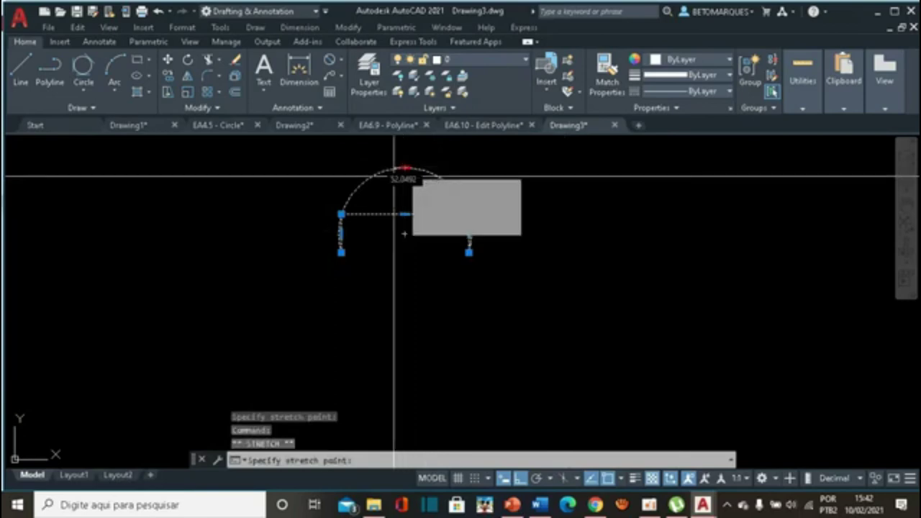
pyautogui.click(404, 306)
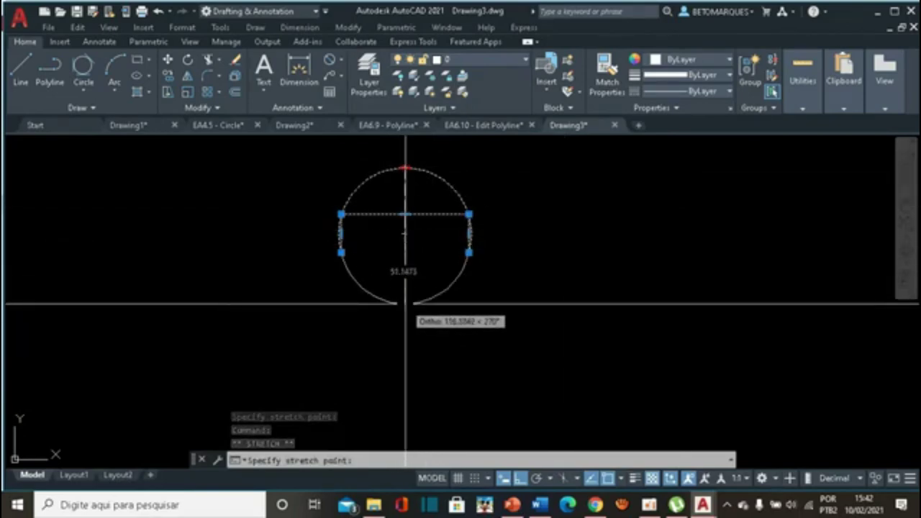
pyautogui.click(469, 216)
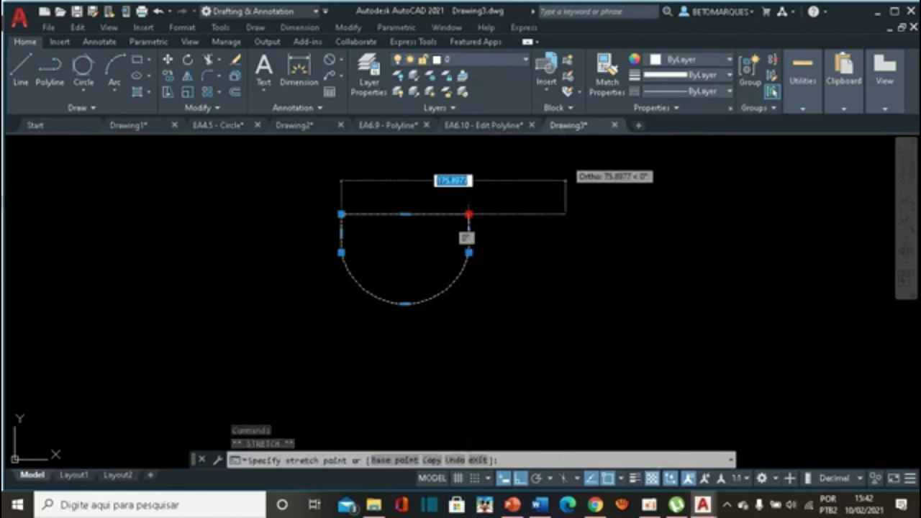
# Move the top-right corner right, raise the top edge, and drag the arc's end vertex down.
pyautogui.click(565, 157)
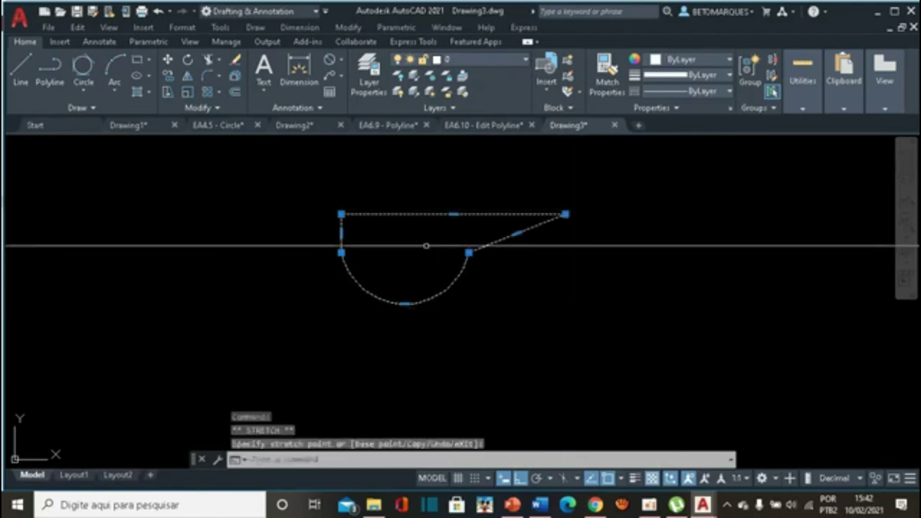
pyautogui.click(454, 214)
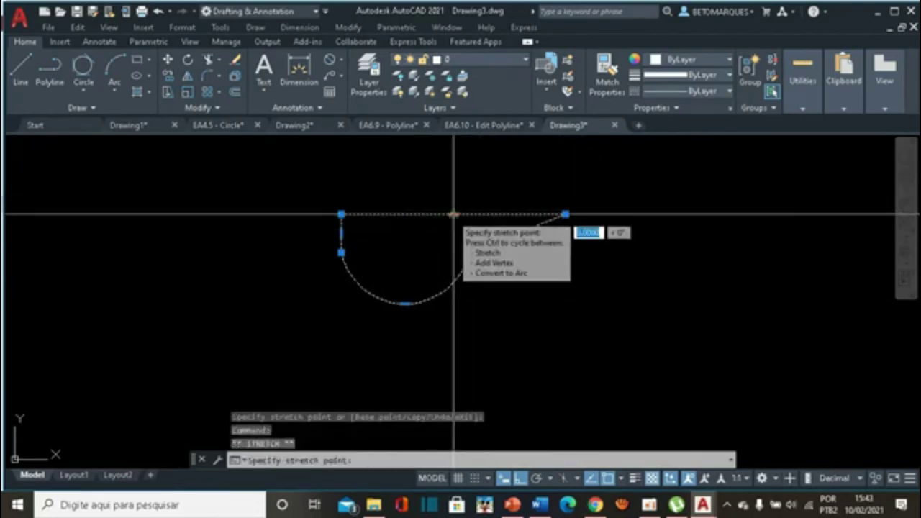
pyautogui.click(452, 175)
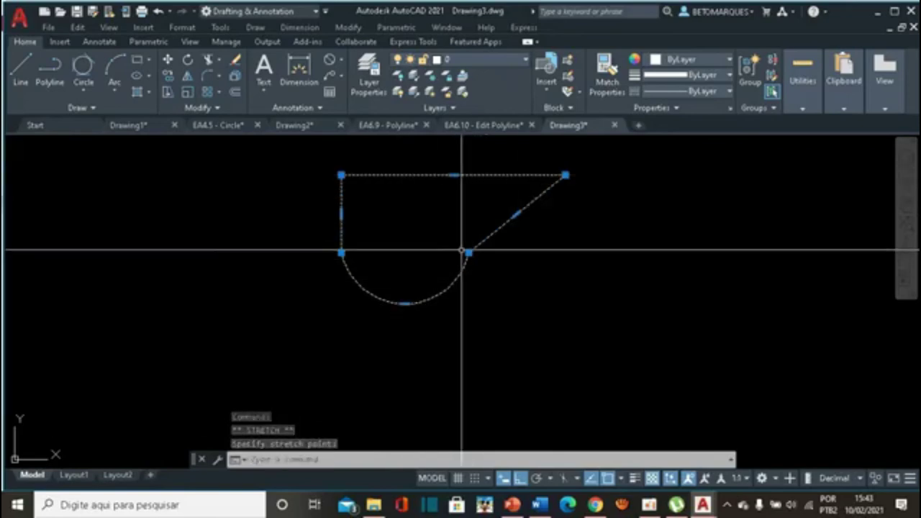
pyautogui.click(468, 253)
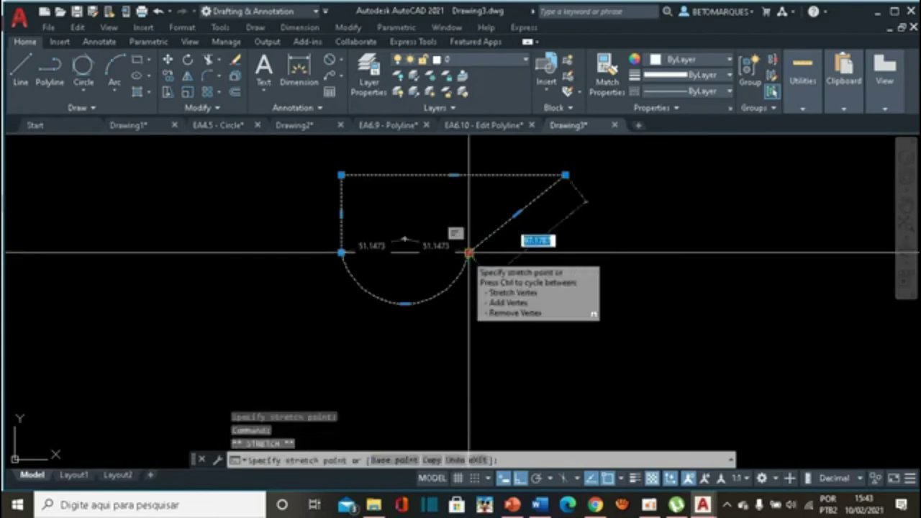
pyautogui.click(552, 343)
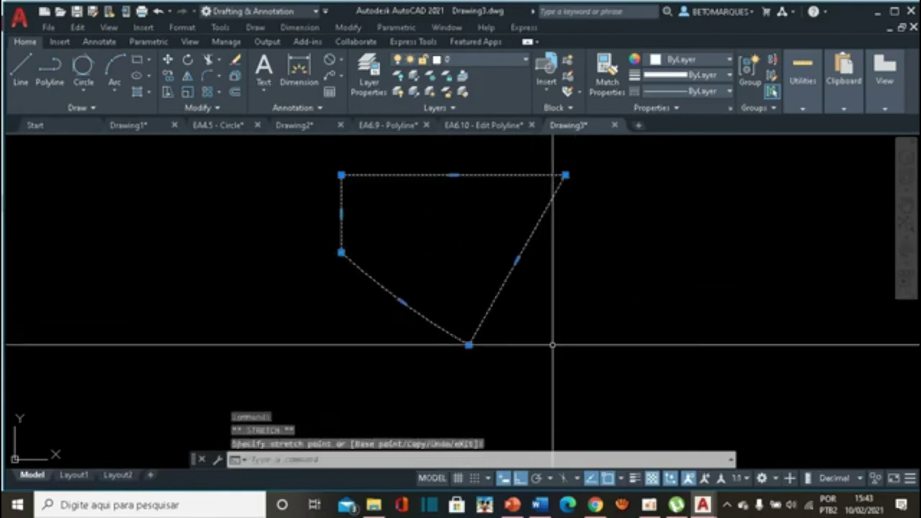
pyautogui.click(622, 273)
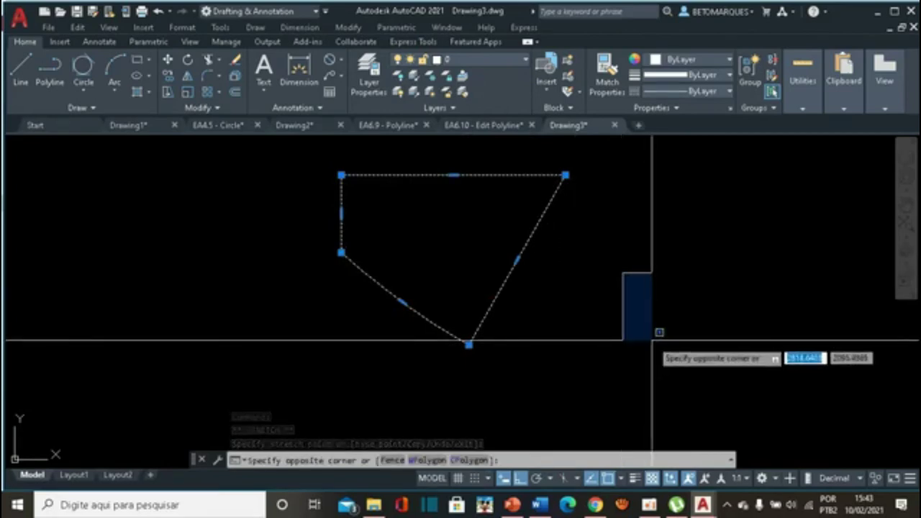
# Explode the reshaped polyline and select the diagonal line to confirm it is separate.
pyautogui.click(464, 167)
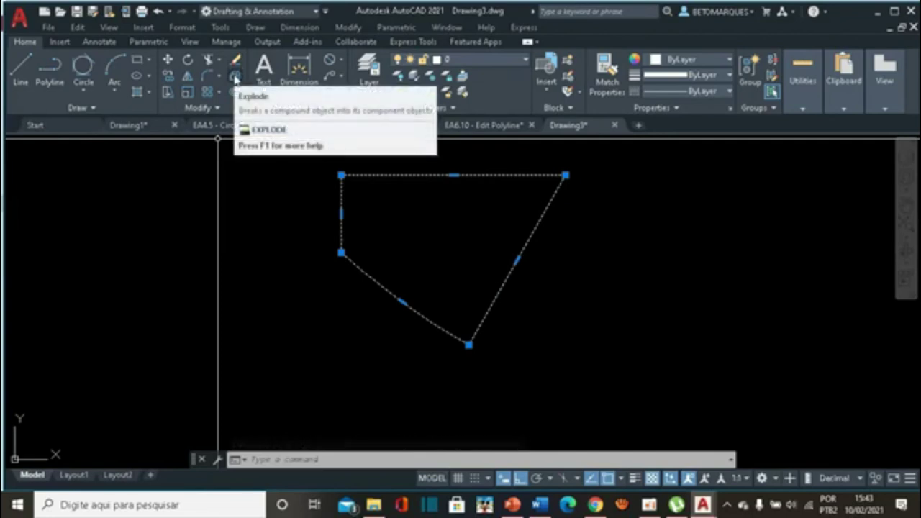
pyautogui.click(234, 78)
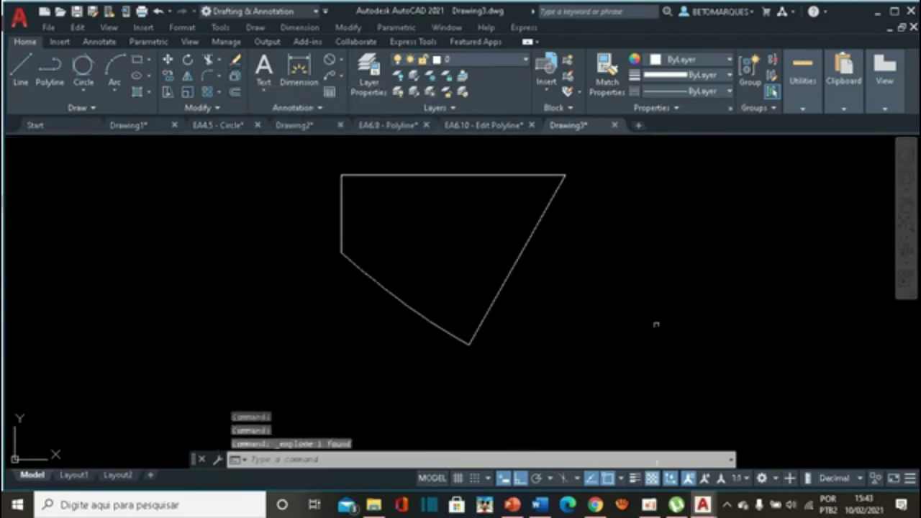
pyautogui.click(517, 257)
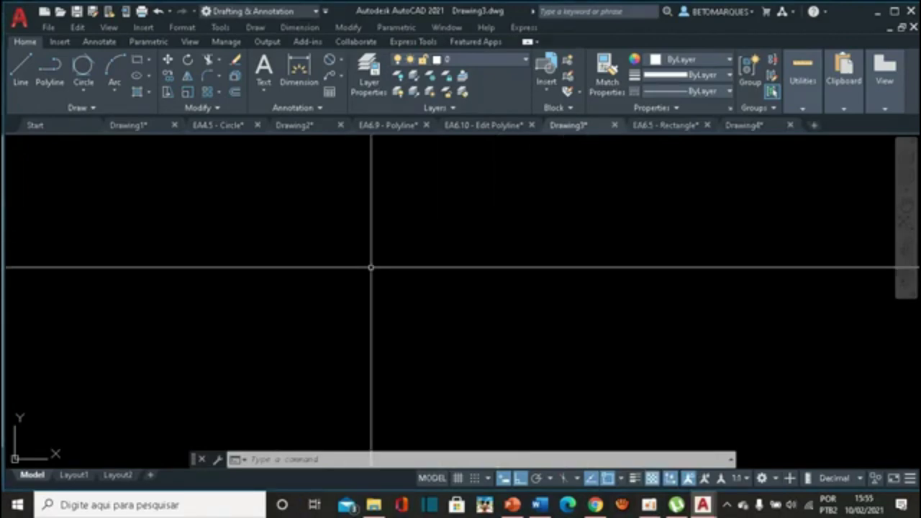
# Start the Rectangle tool and fix its first corner in the empty drawing area.
pyautogui.click(148, 60)
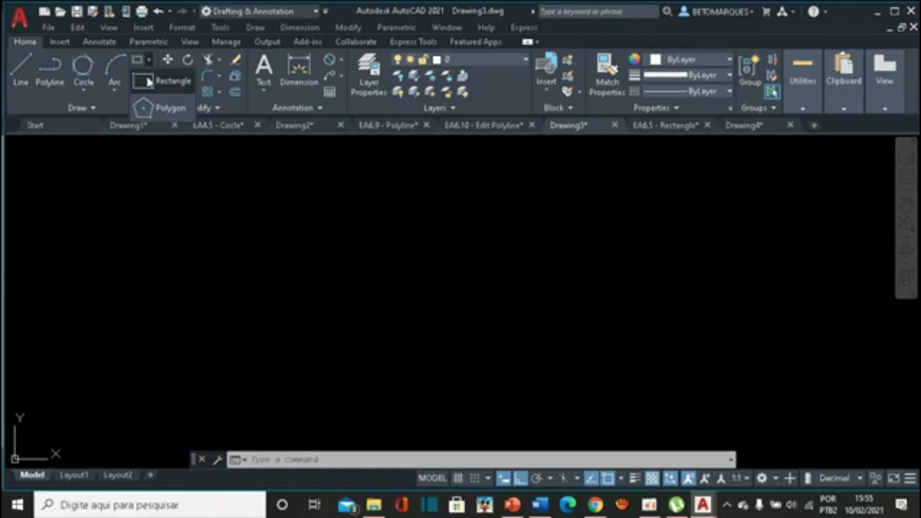
pyautogui.click(137, 59)
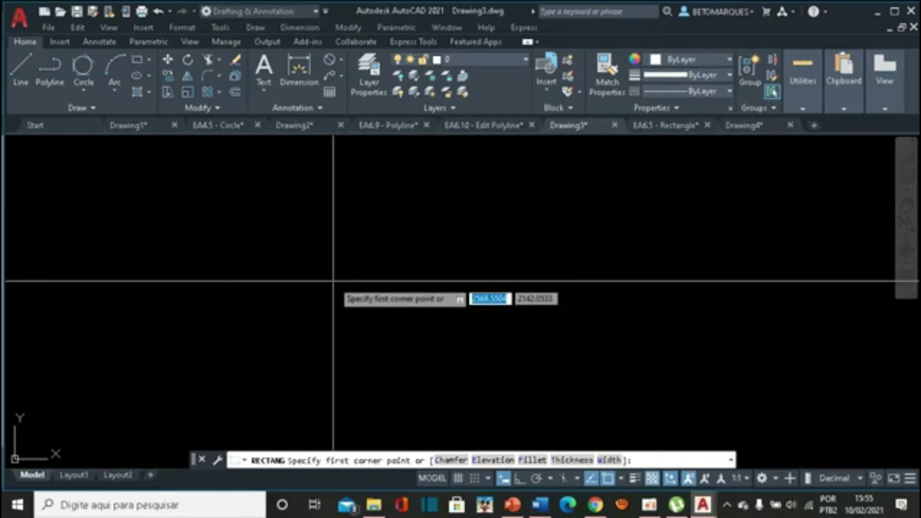
pyautogui.click(306, 307)
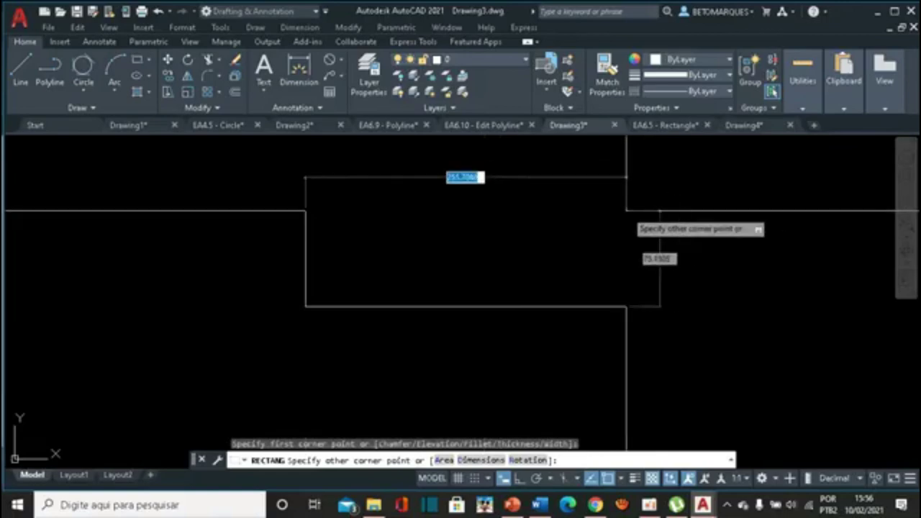
# Use the Dimensions option to place a 100 by 60 rectangle, then select it.
pyautogui.rightClick(626, 211)
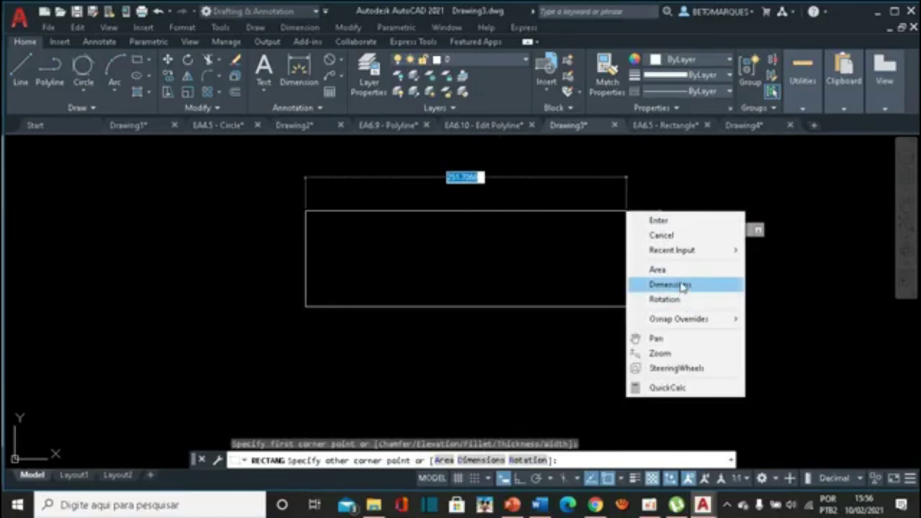
pyautogui.click(682, 285)
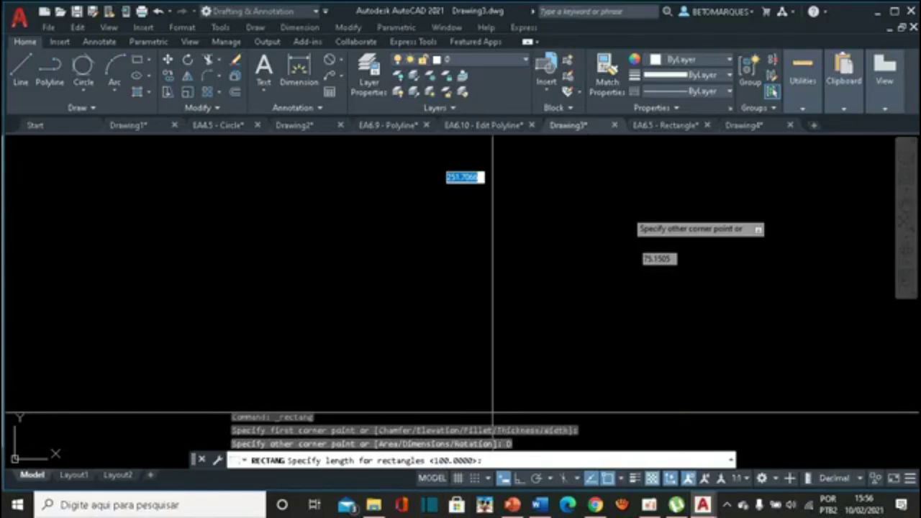
pyautogui.write('1')
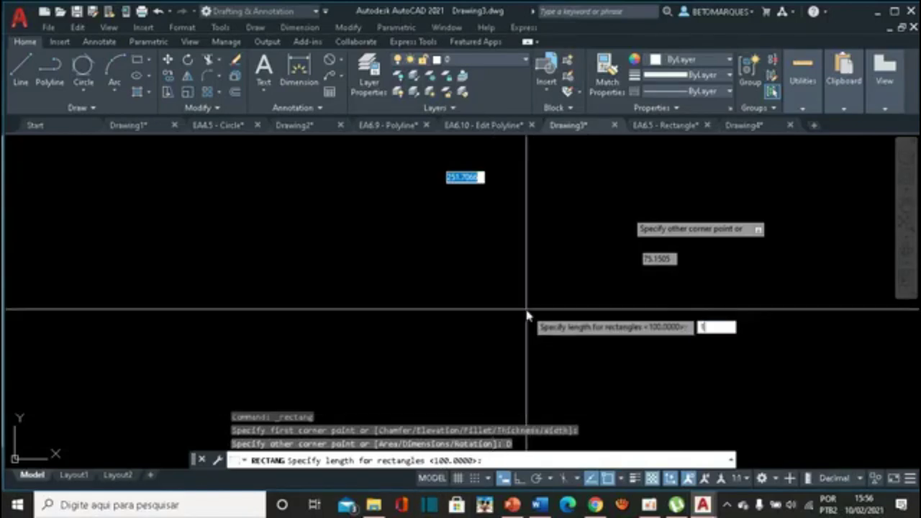
pyautogui.write('00')
pyautogui.press('Return')
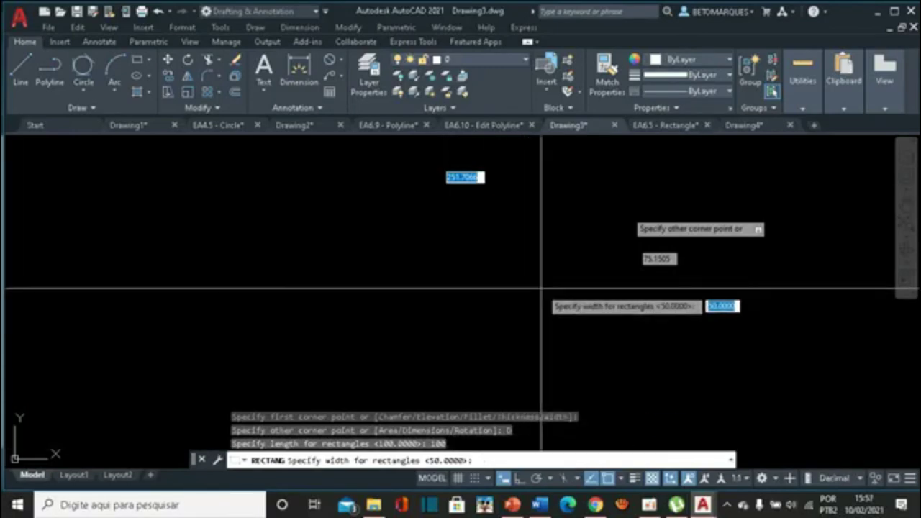
pyautogui.write('6')
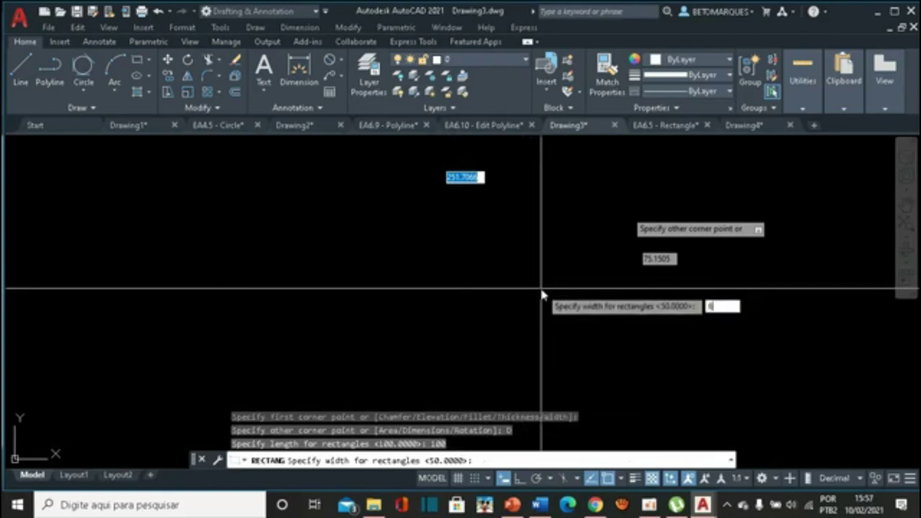
pyautogui.write('0')
pyautogui.press('Return')
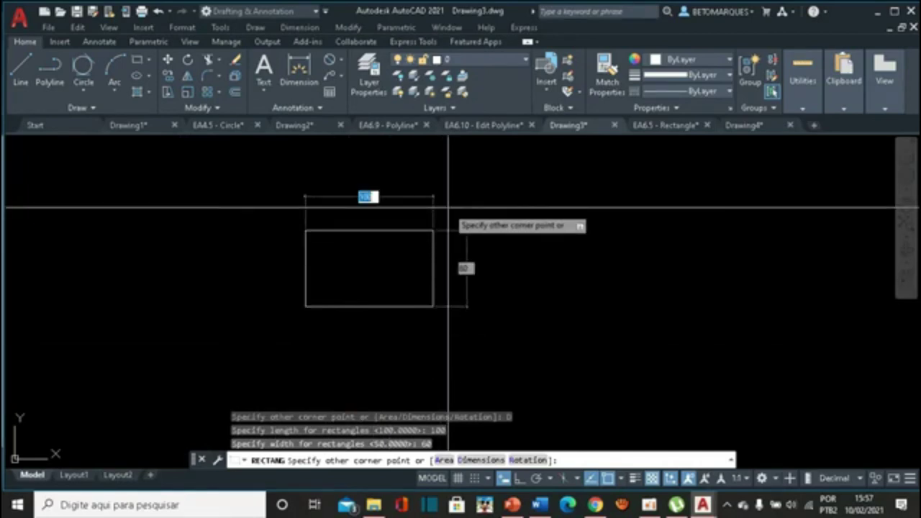
pyautogui.click(448, 209)
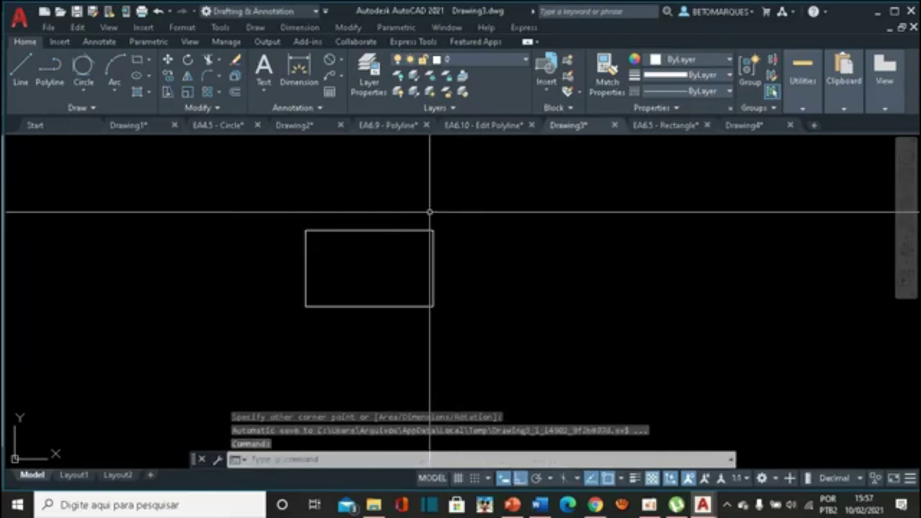
pyautogui.click(392, 230)
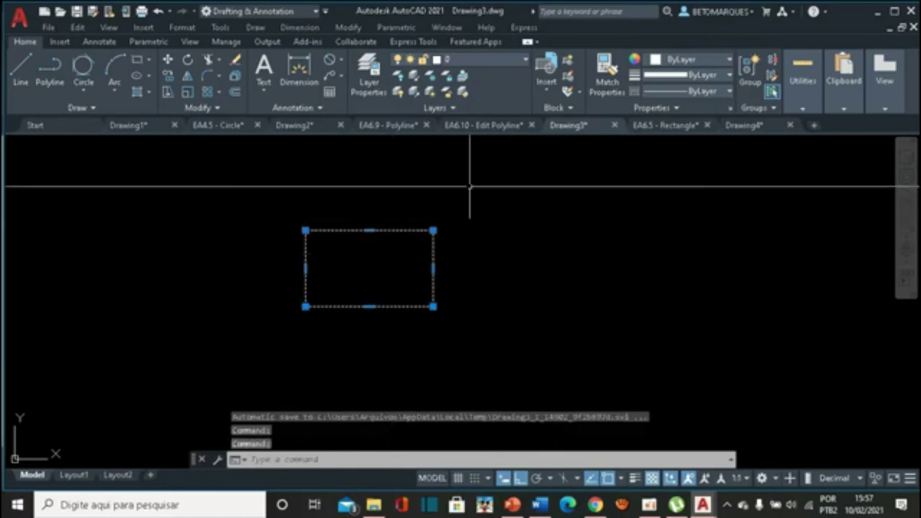
# Stretch the rectangle's top edge upward to make it taller.
pyautogui.click(369, 230)
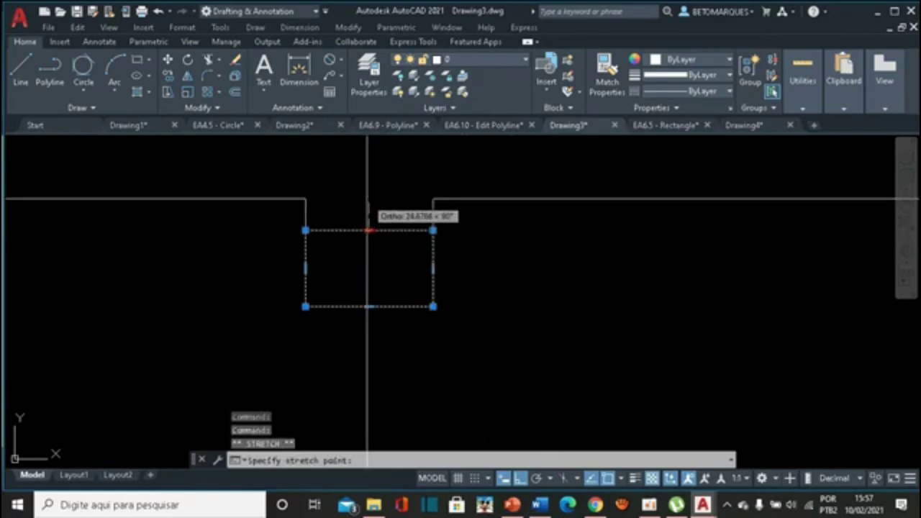
pyautogui.click(368, 199)
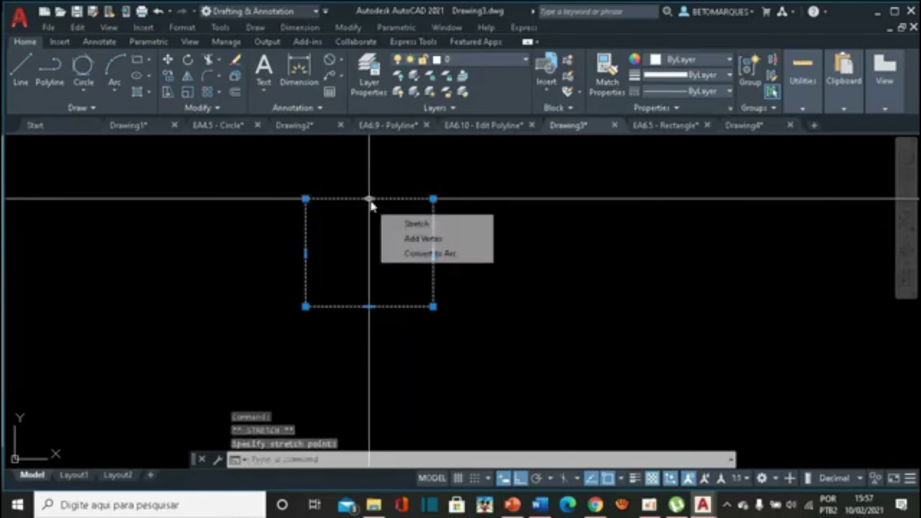
pyautogui.click(370, 199)
pyautogui.press('Escape')
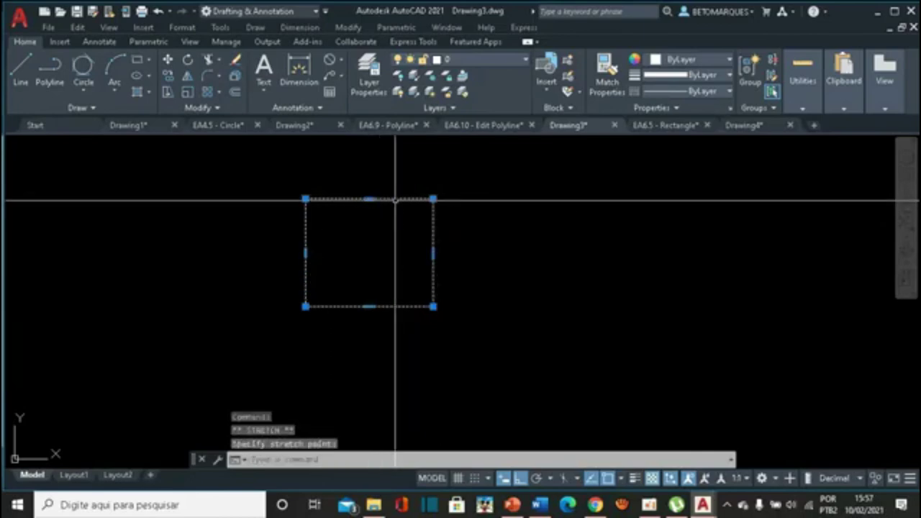
# Slide the top edge right into a parallelogram, then select and delete it.
pyautogui.click(369, 199)
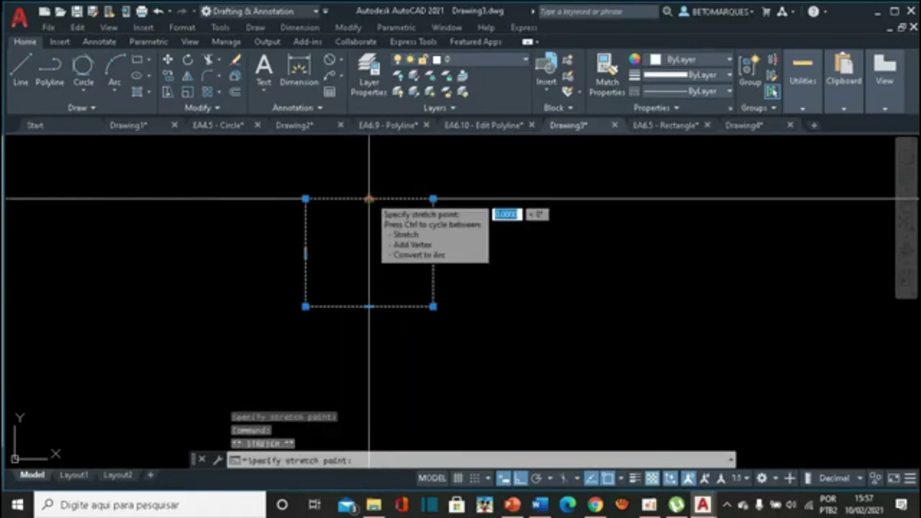
pyautogui.click(474, 200)
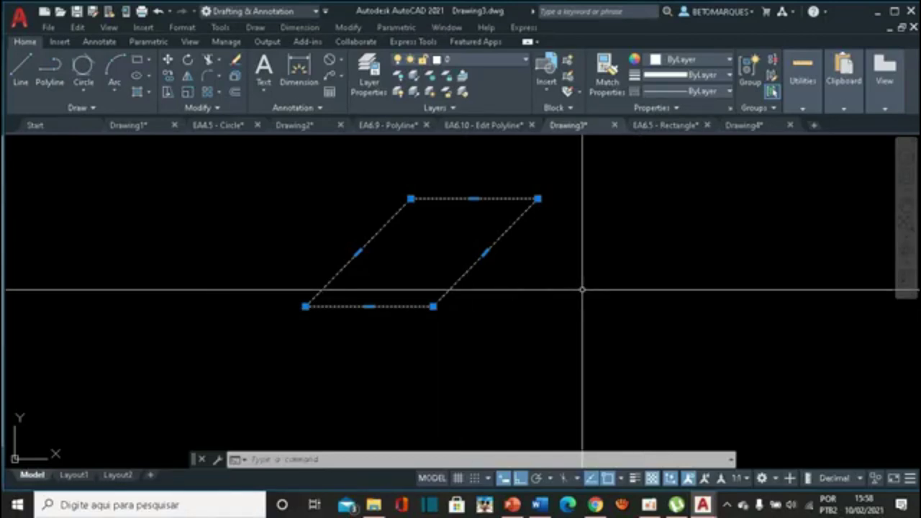
pyautogui.moveTo(630, 159)
pyautogui.mouseDown()
pyautogui.moveTo(438, 190)
pyautogui.moveTo(403, 353)
pyautogui.mouseUp()
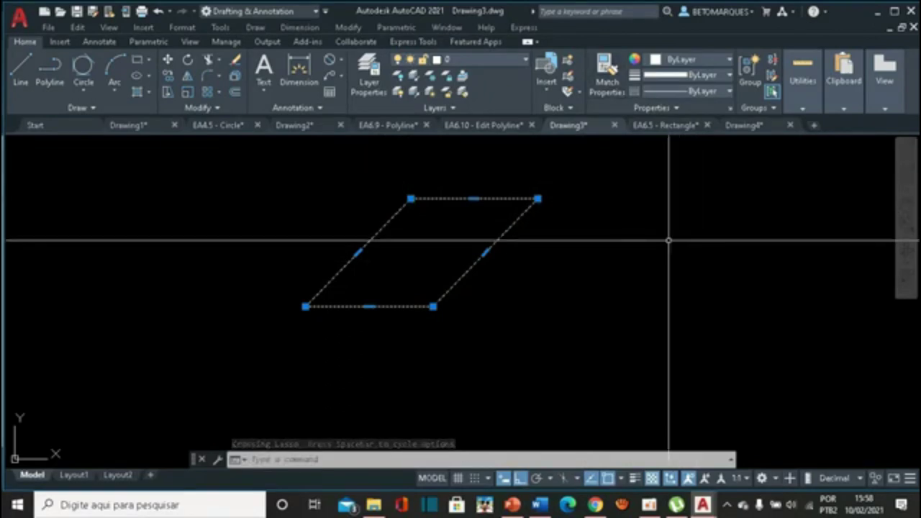
pyautogui.press('Delete')
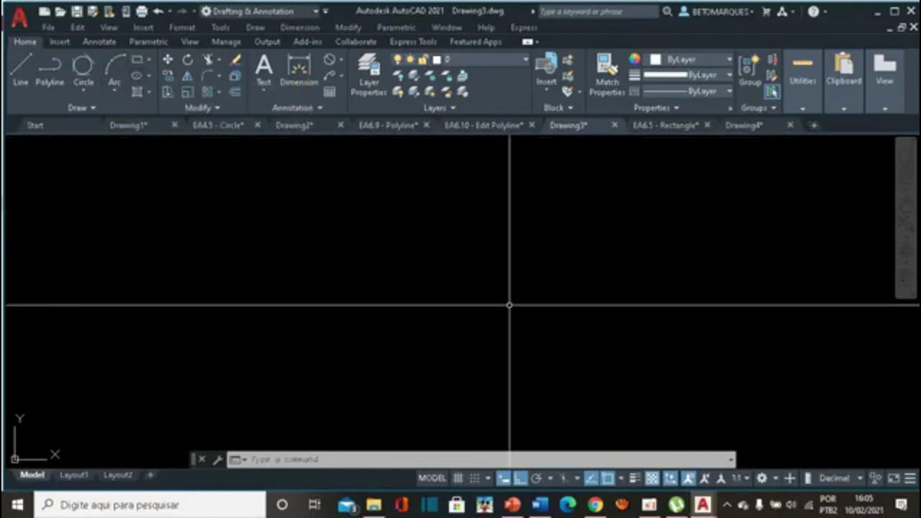
# Draw a three-point arc with ARC that bulges up and curves down on the right.
pyautogui.write('AR')
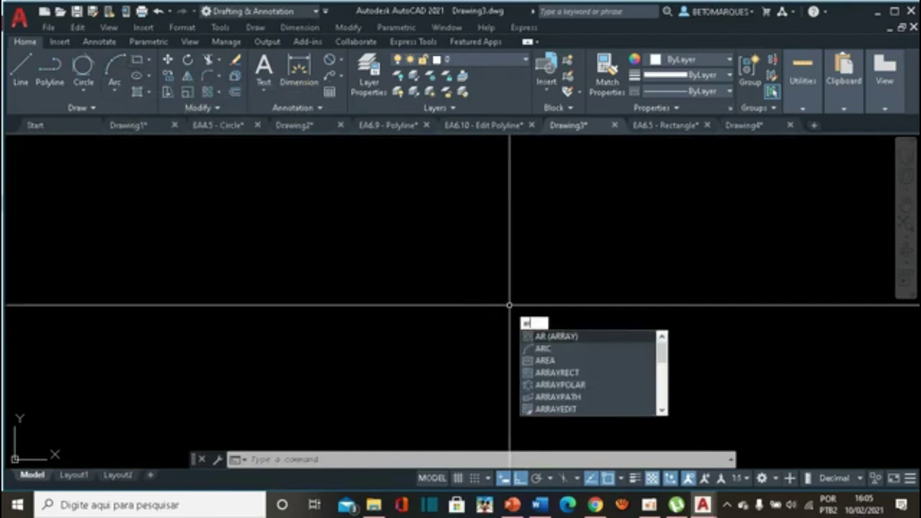
pyautogui.write('C')
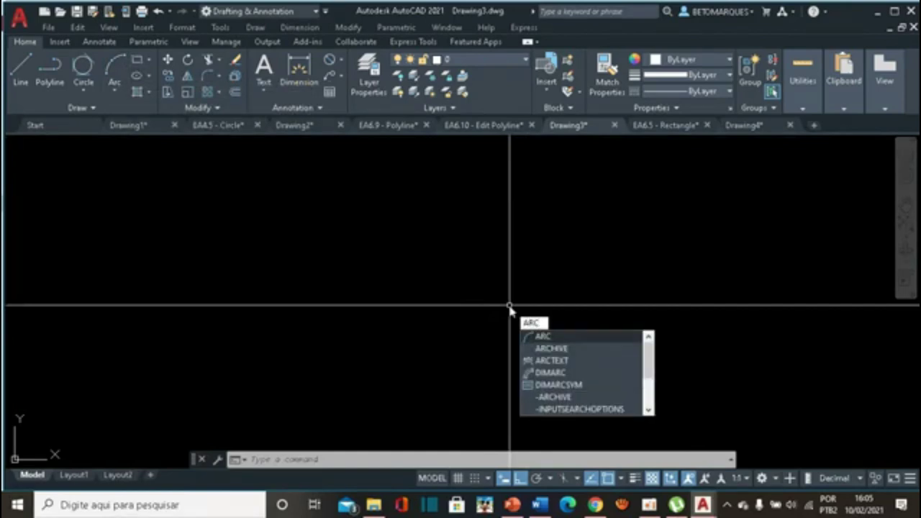
pyautogui.press('Return')
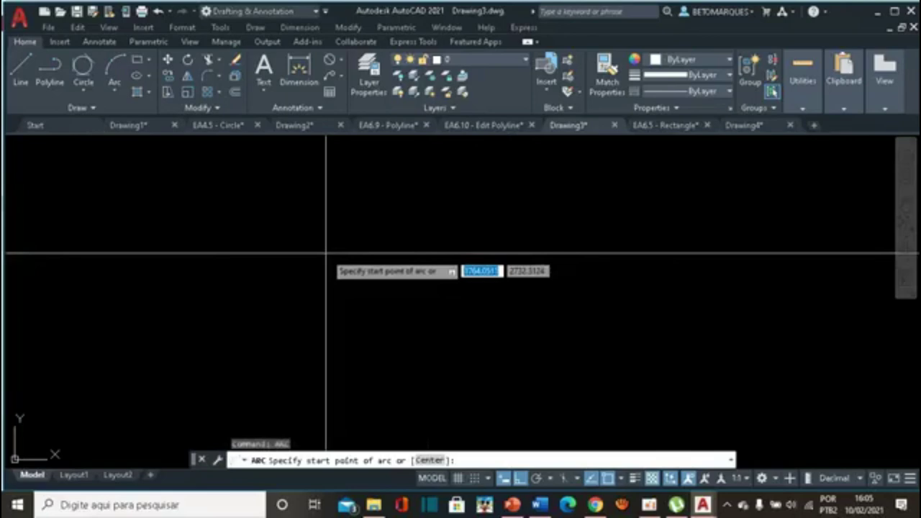
pyautogui.click(326, 253)
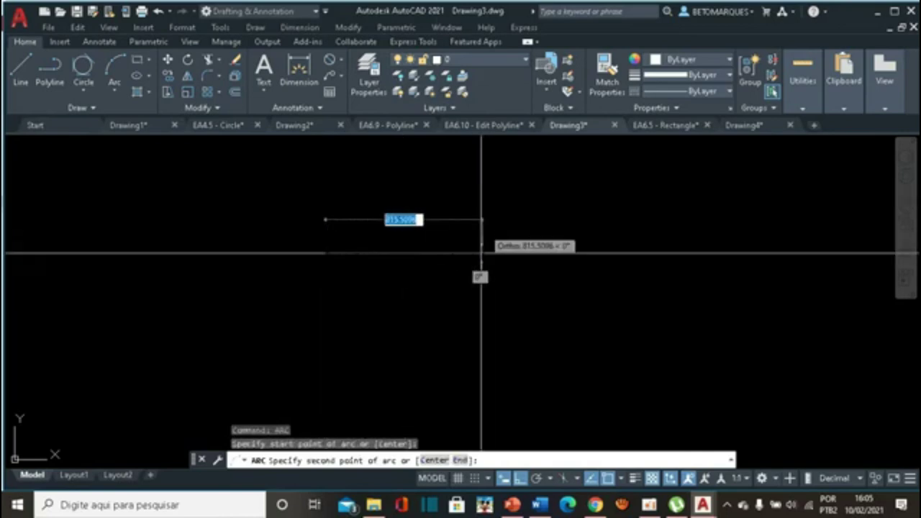
pyautogui.click(458, 209)
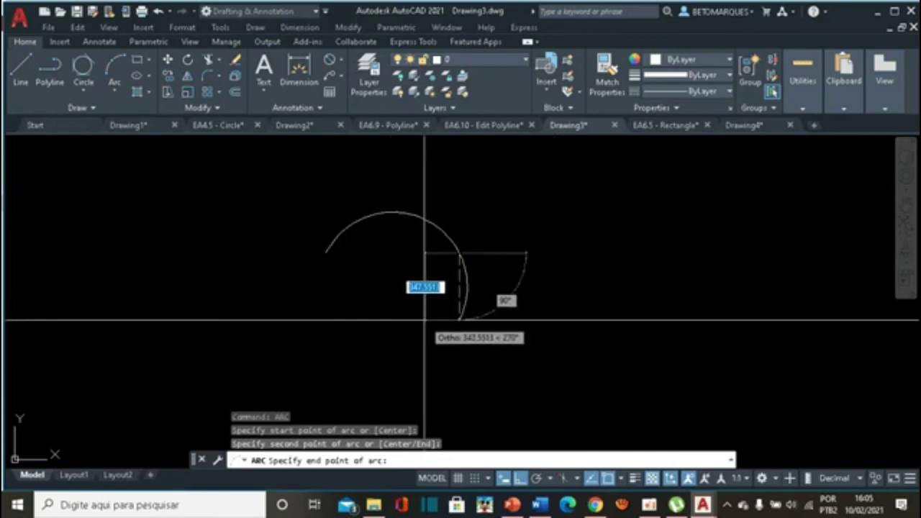
pyautogui.click(425, 321)
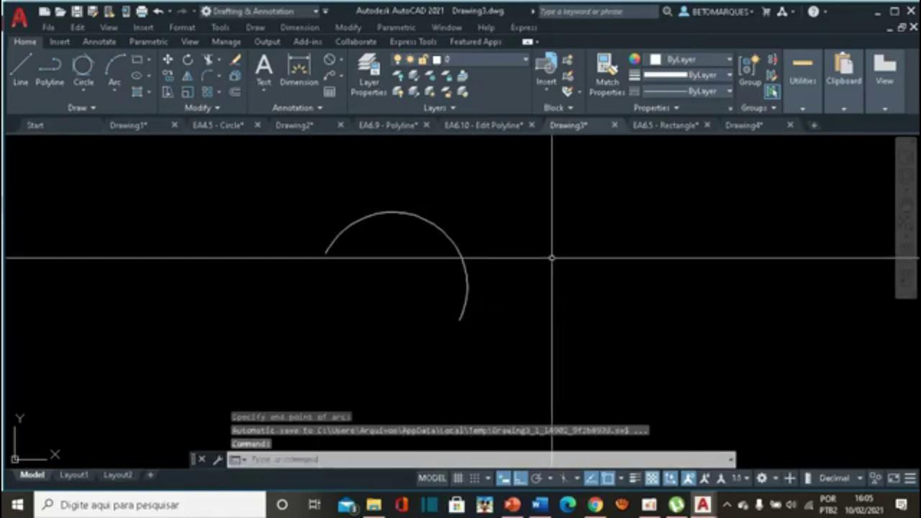
# Draw a downward-sagging center-start-end arc to the right of the first arc.
pyautogui.press('Return')
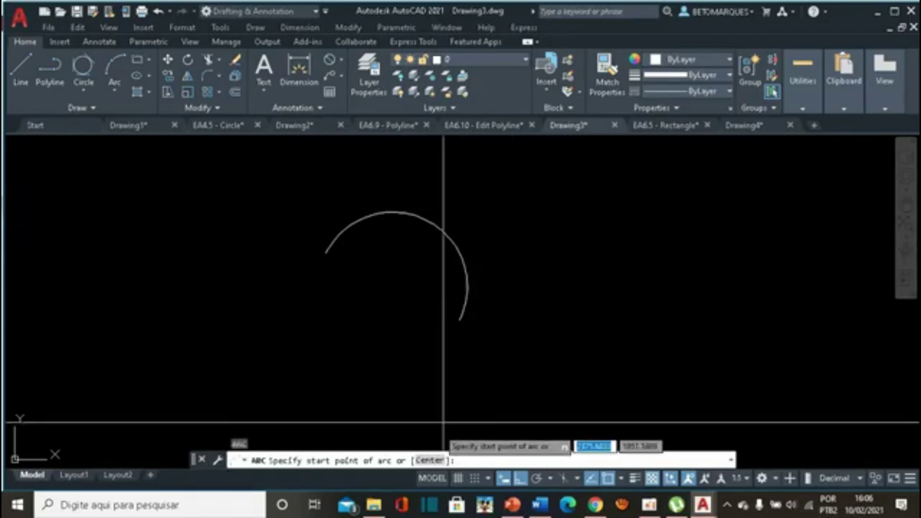
pyautogui.click(430, 461)
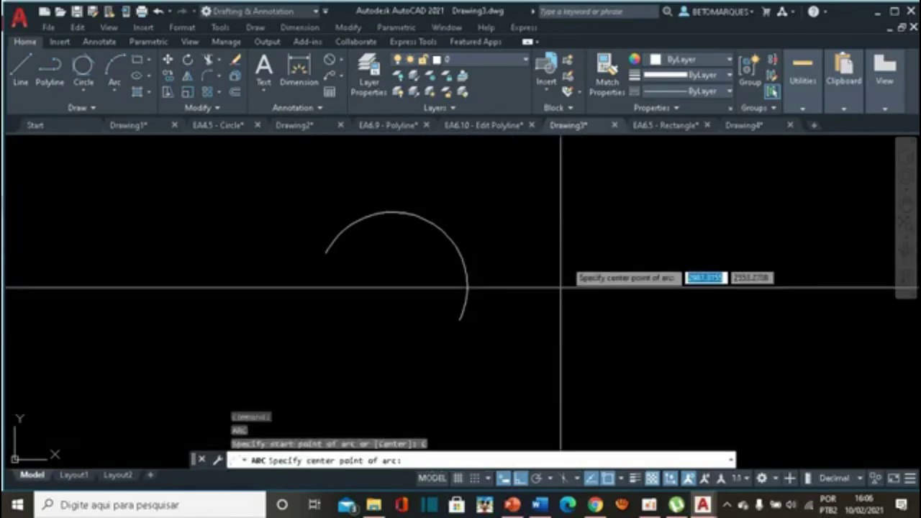
pyautogui.click(567, 257)
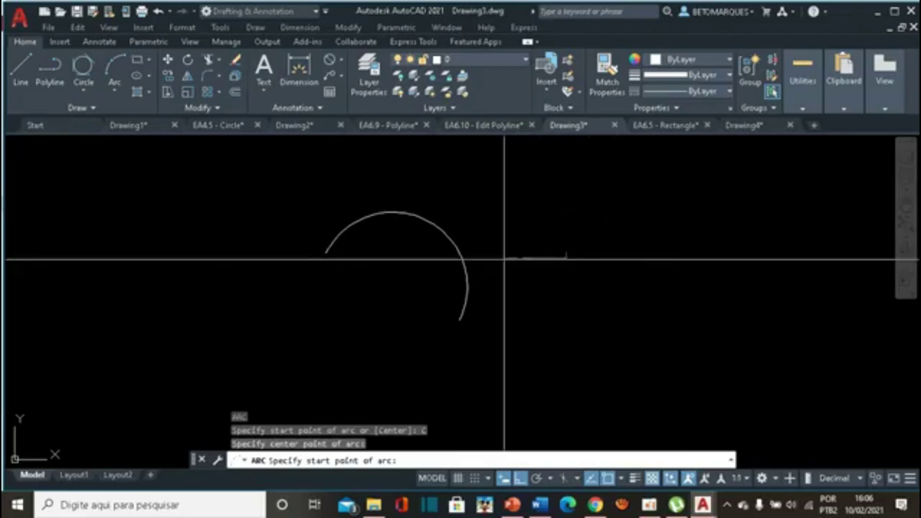
pyautogui.click(504, 259)
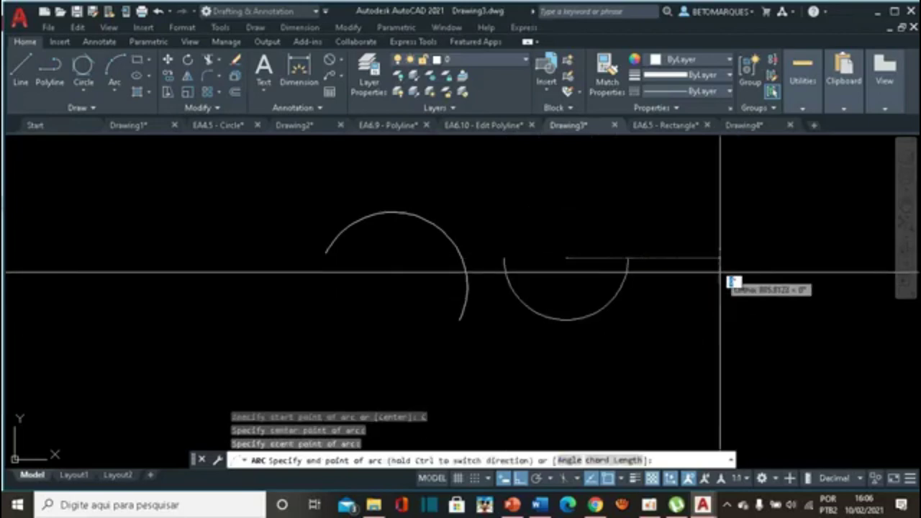
pyautogui.click(694, 274)
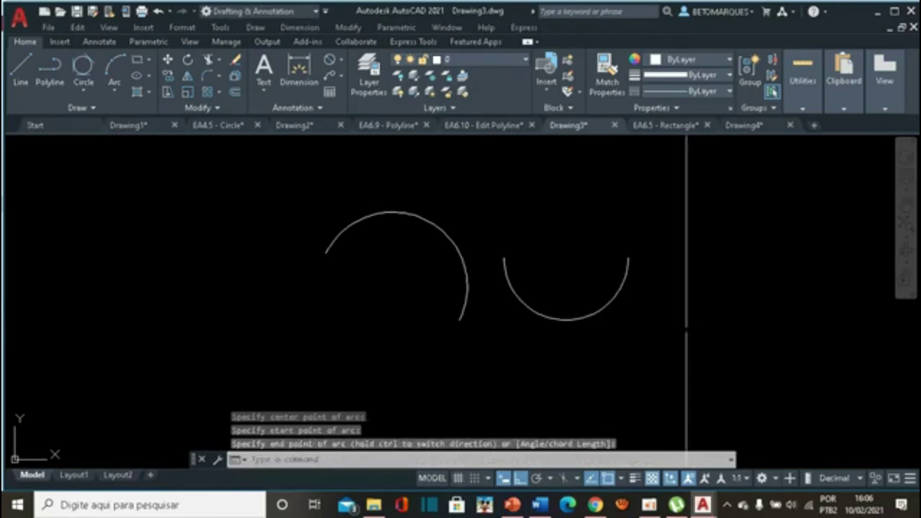